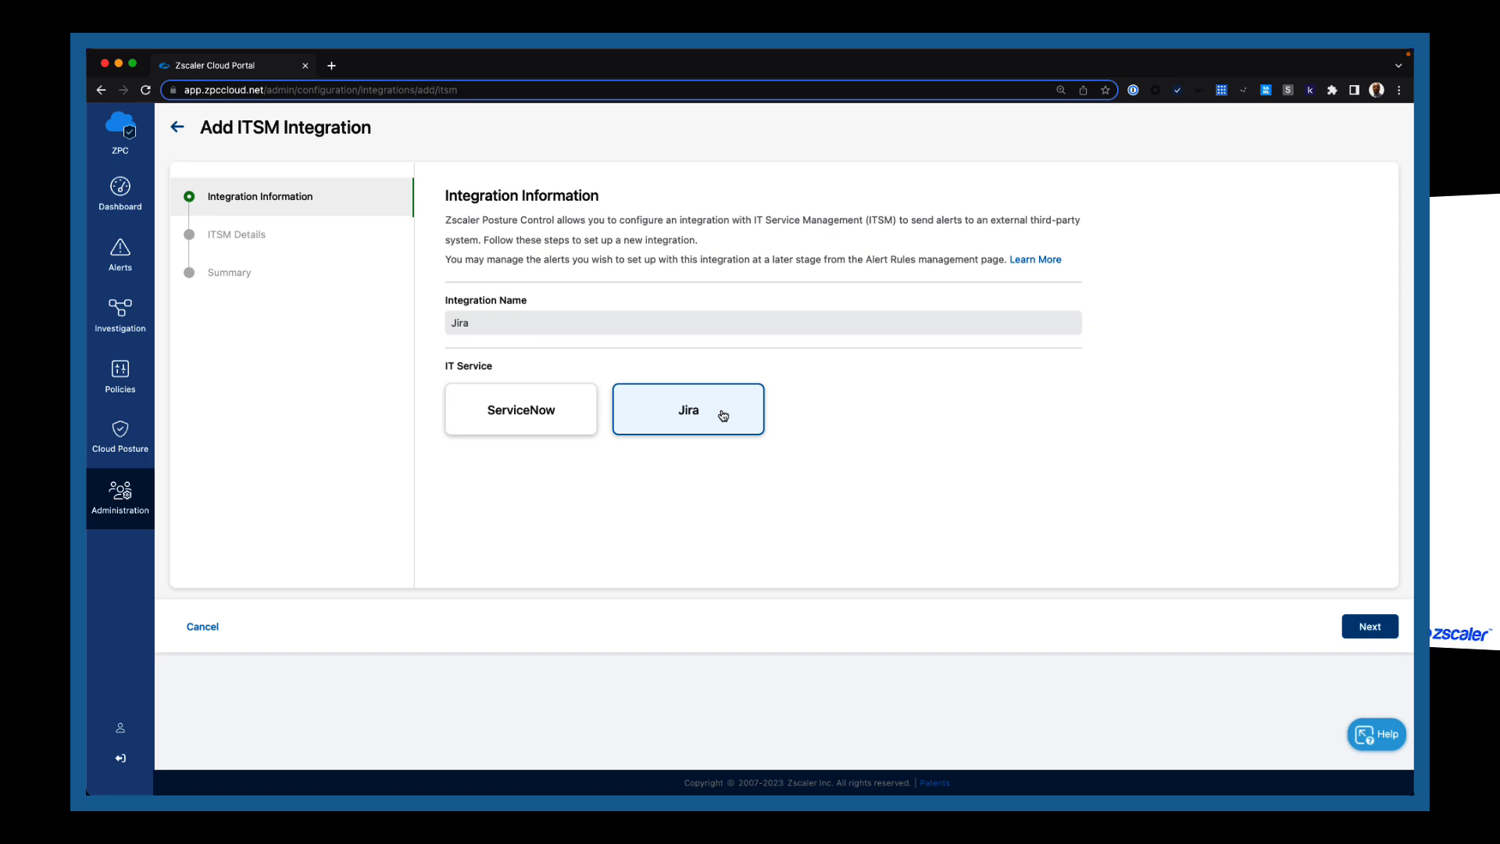
- Proceed with the Jira service to the ITSM details and log in to the Atlassian developer console with the prefilled account credentials
click(1369, 628)
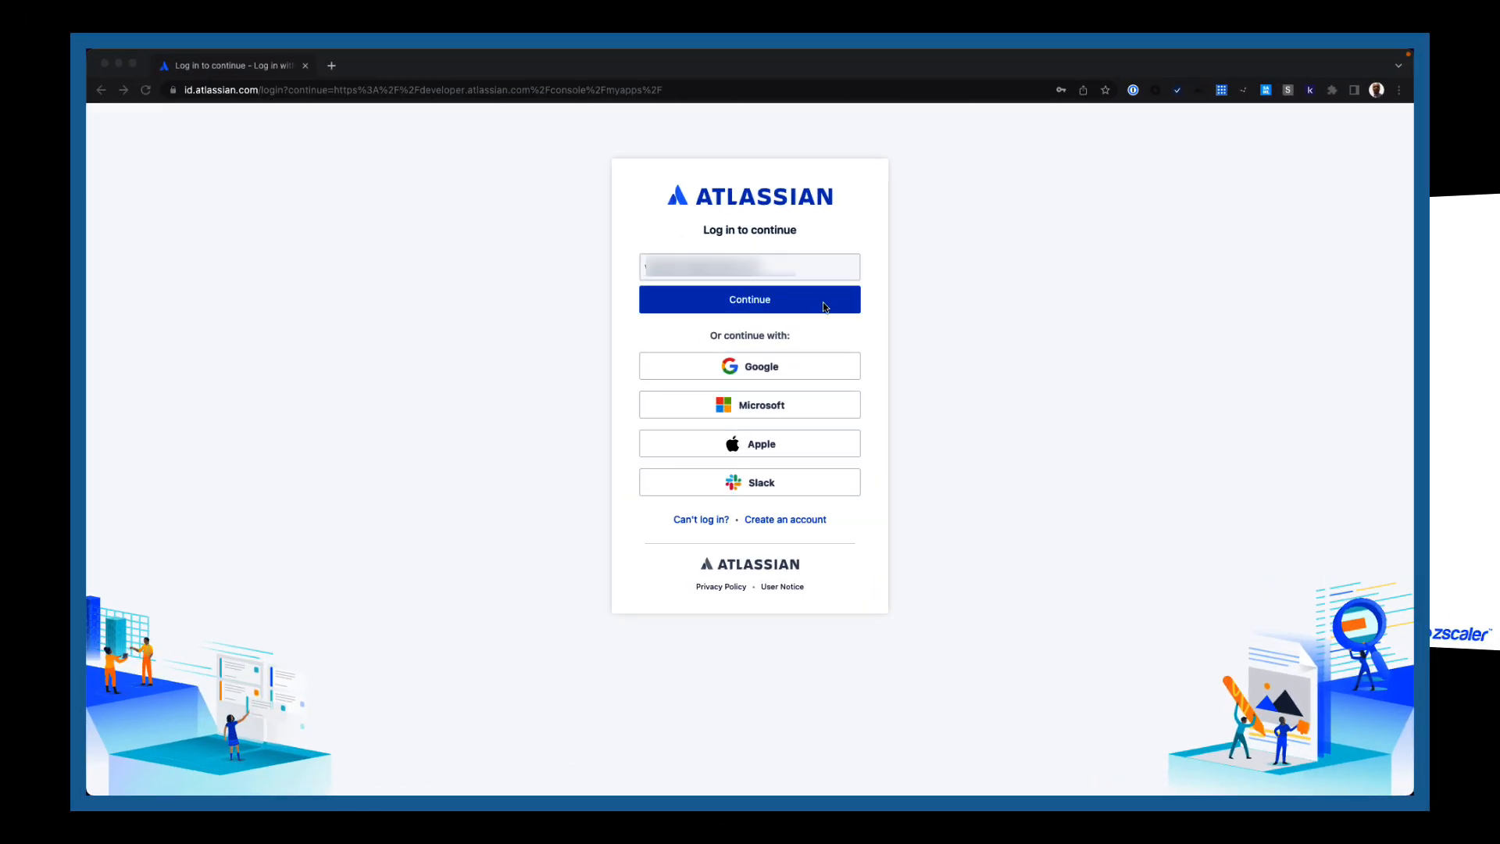
click(825, 307)
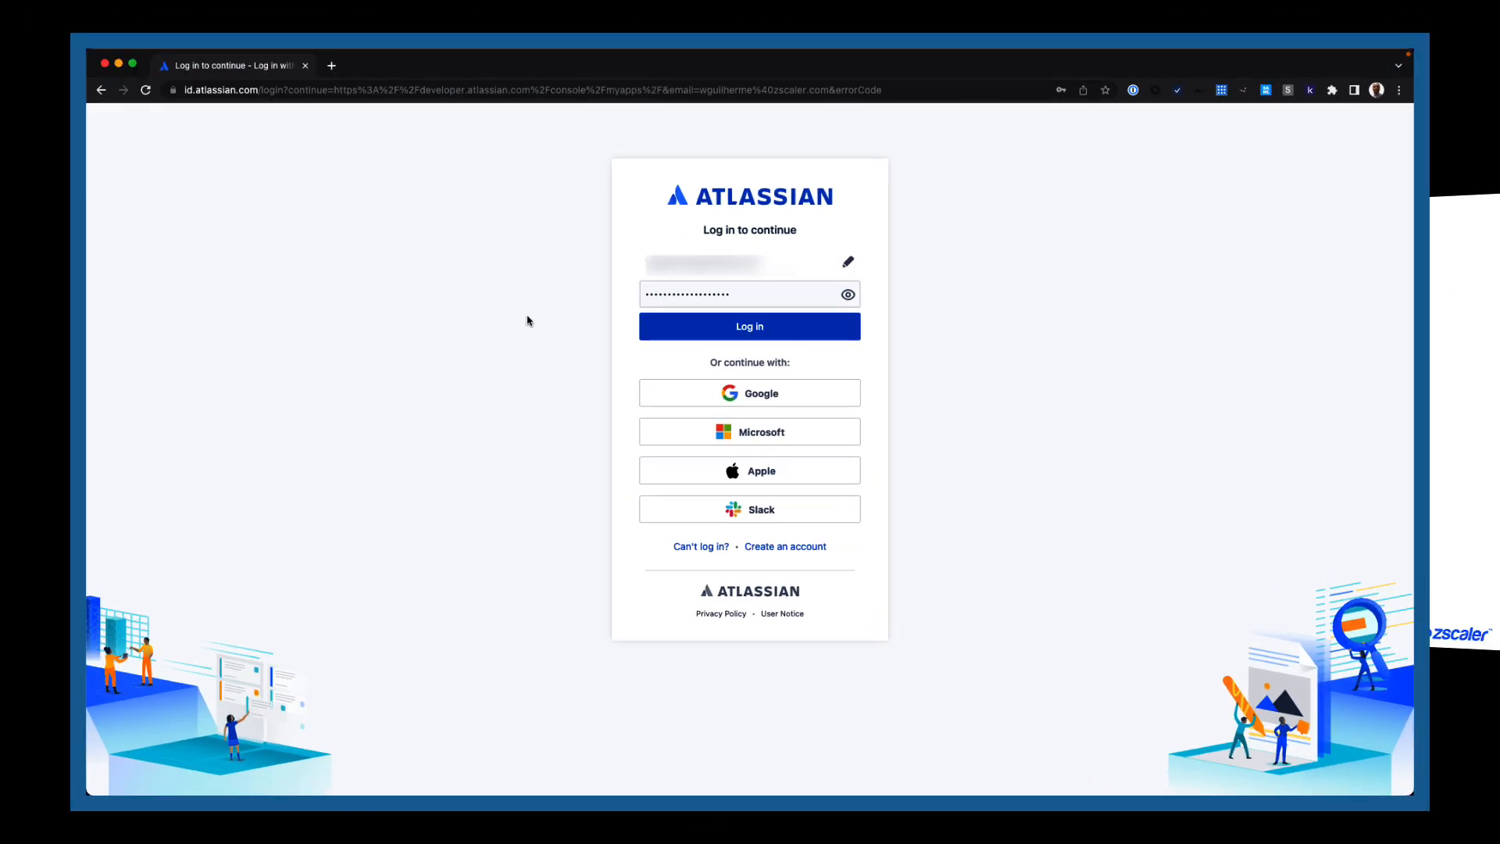
click(718, 332)
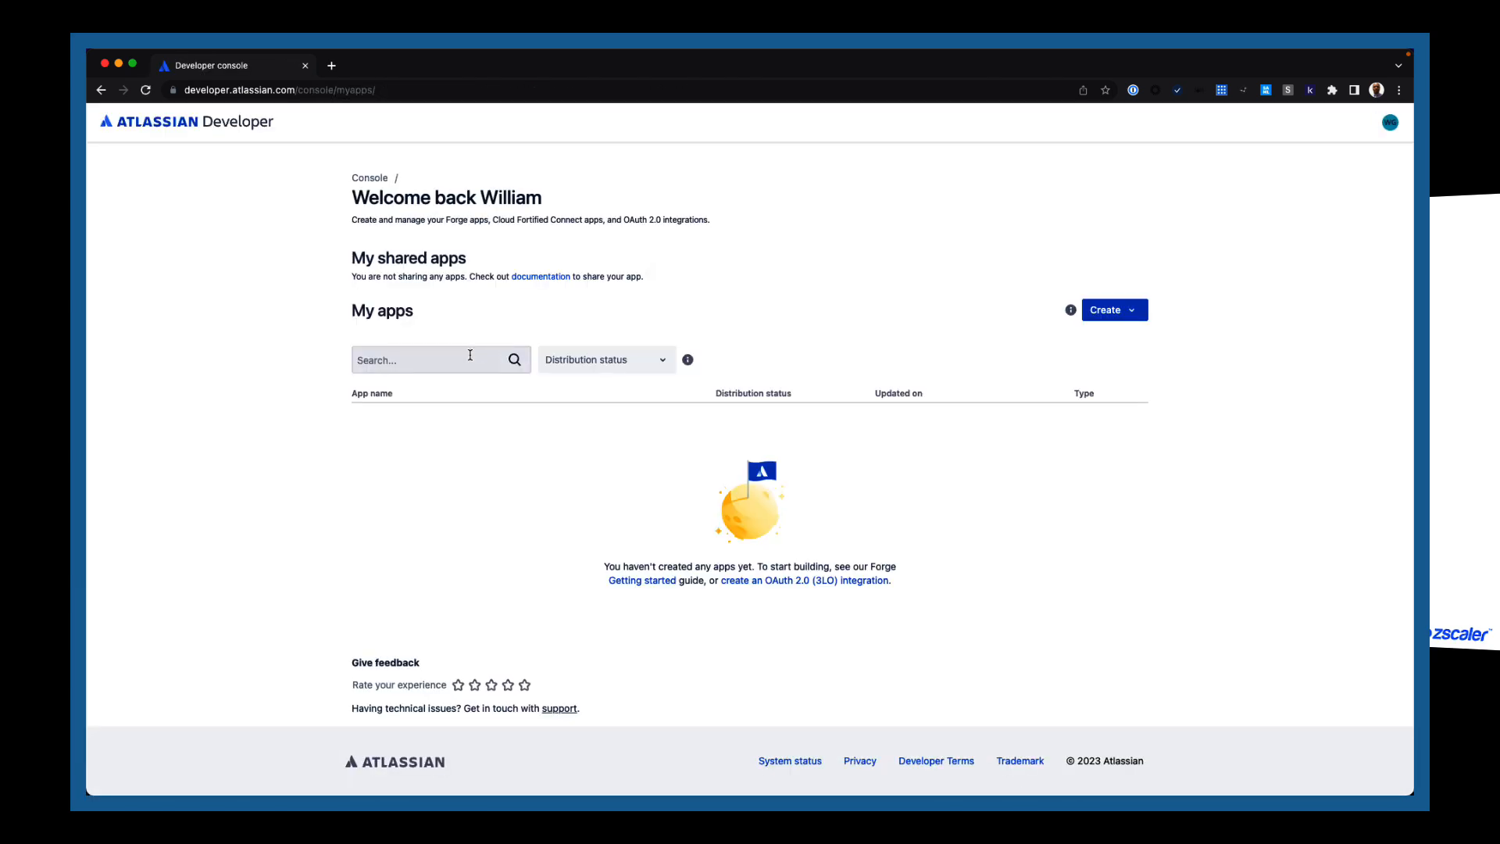
- Create an OAuth 2.0 integration named Zscaler Posture Control and agree to Atlassian's developer terms
click(1133, 315)
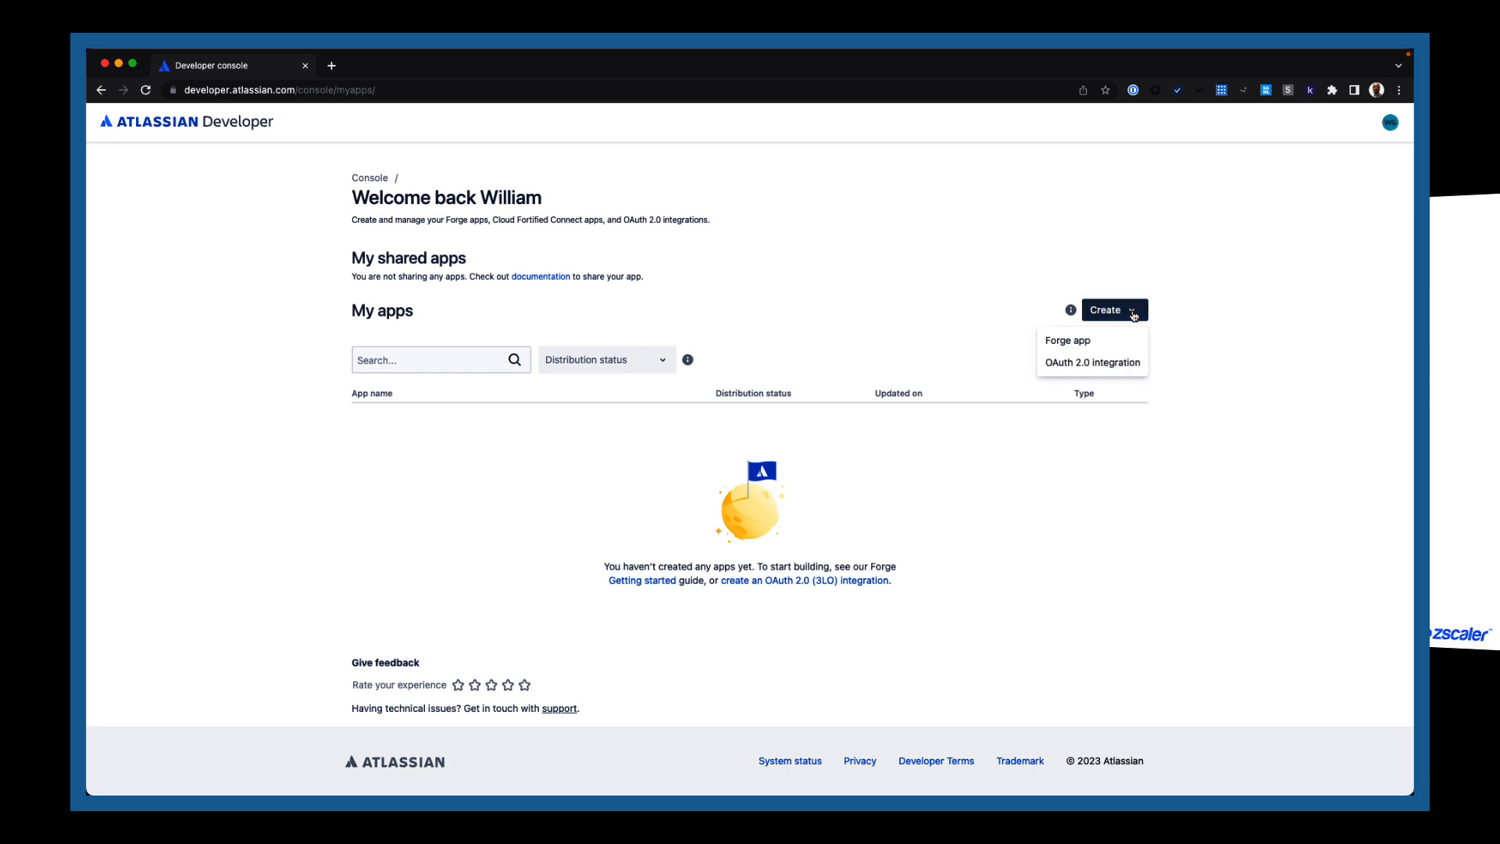
click(1120, 364)
click(681, 403)
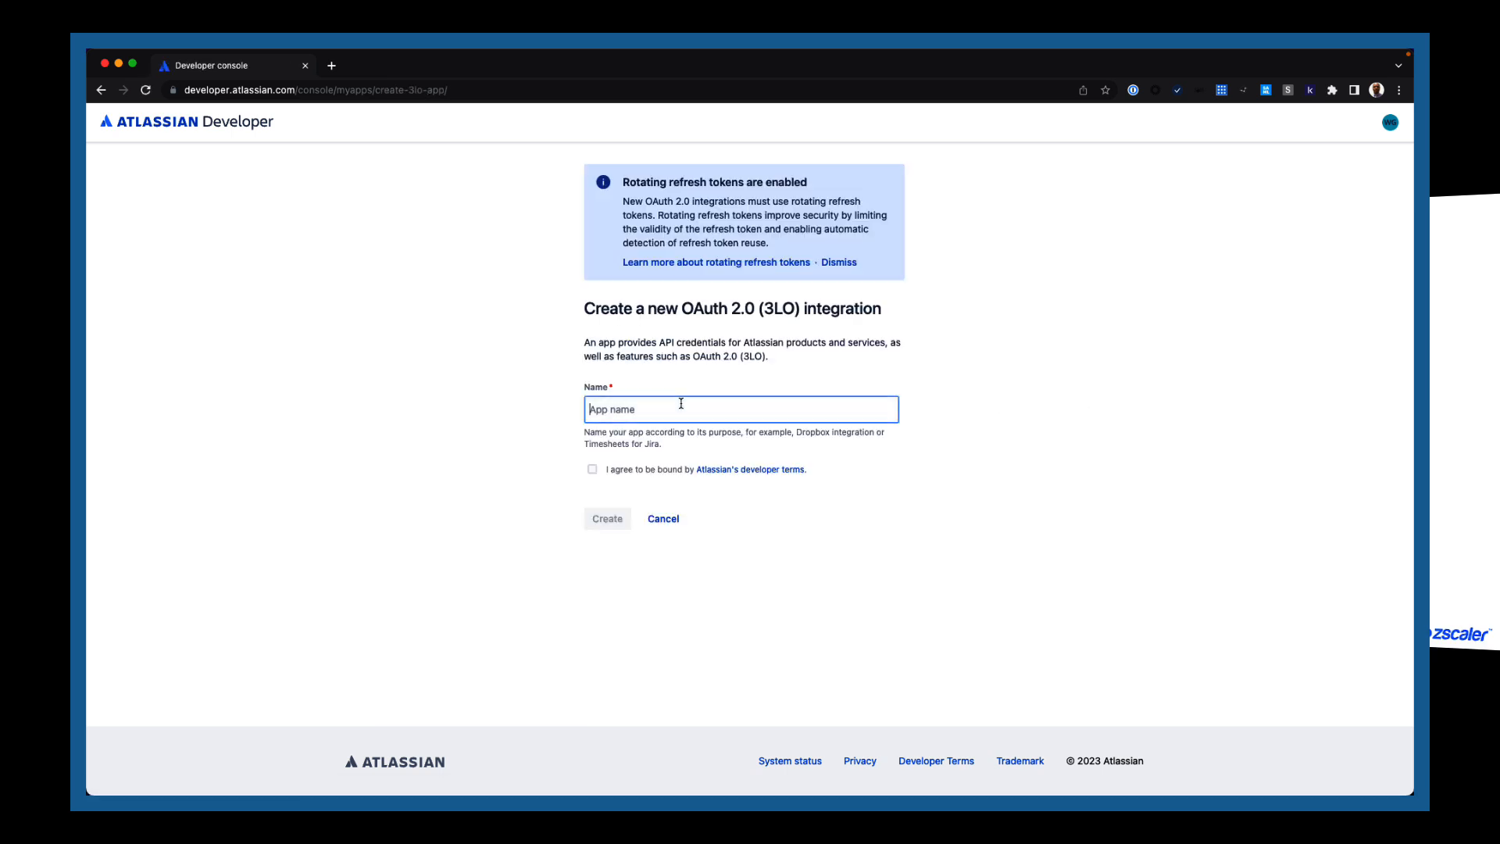
text(Zscaler Posture Control)
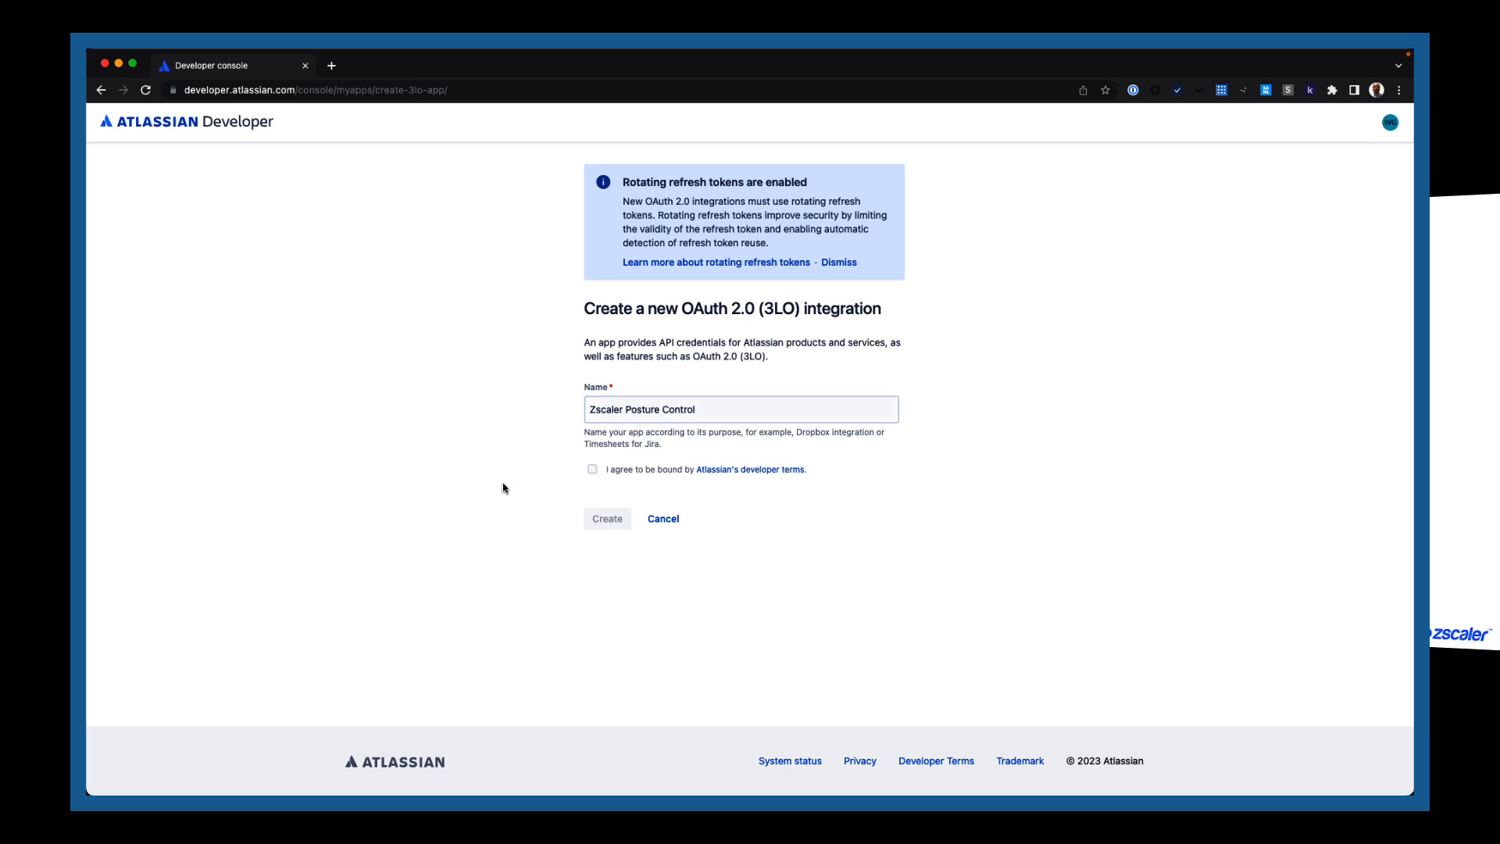
click(592, 469)
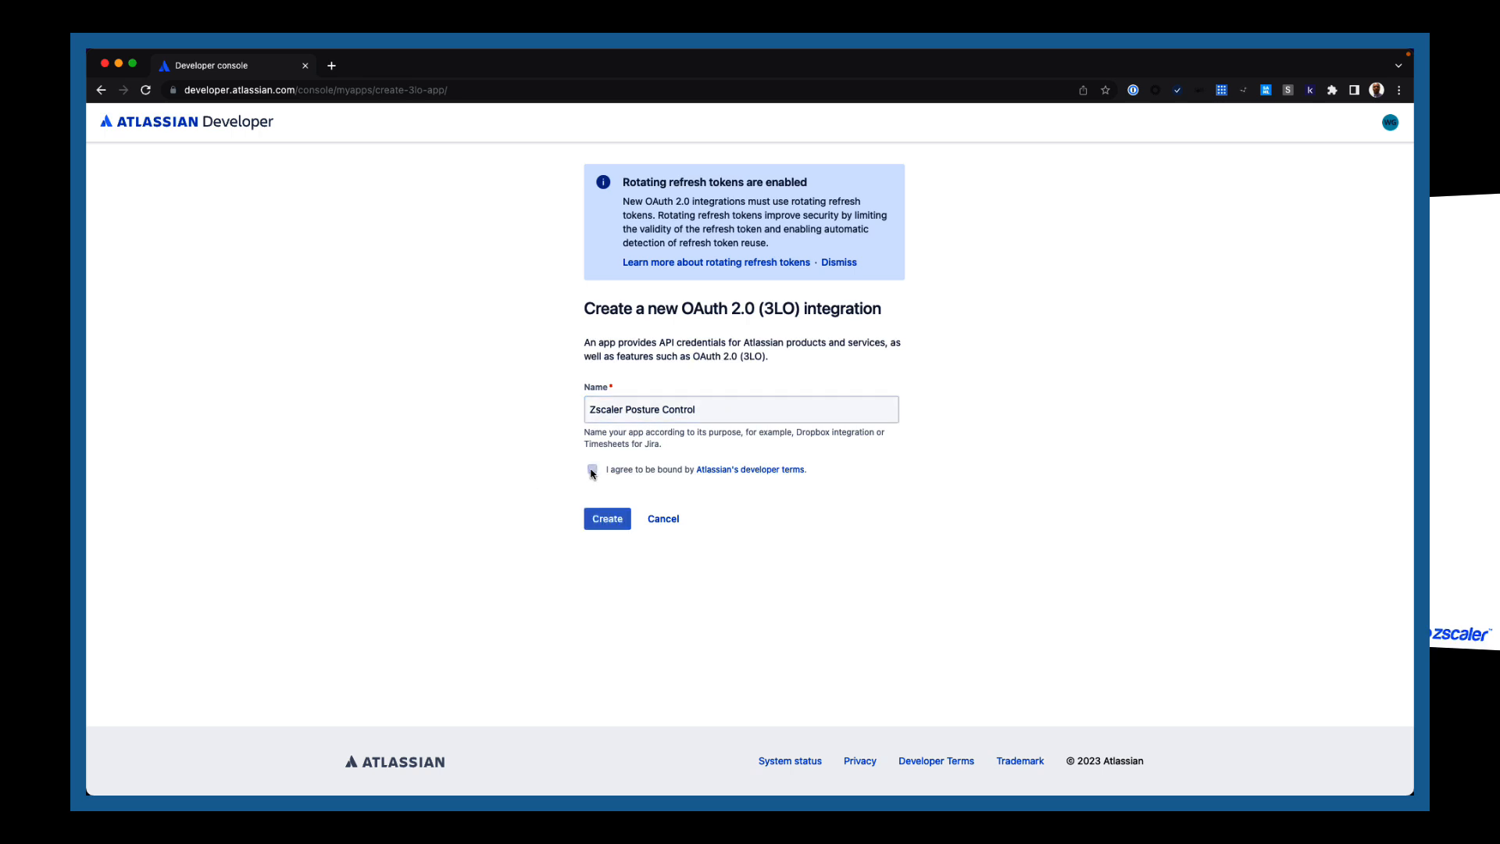
click(599, 521)
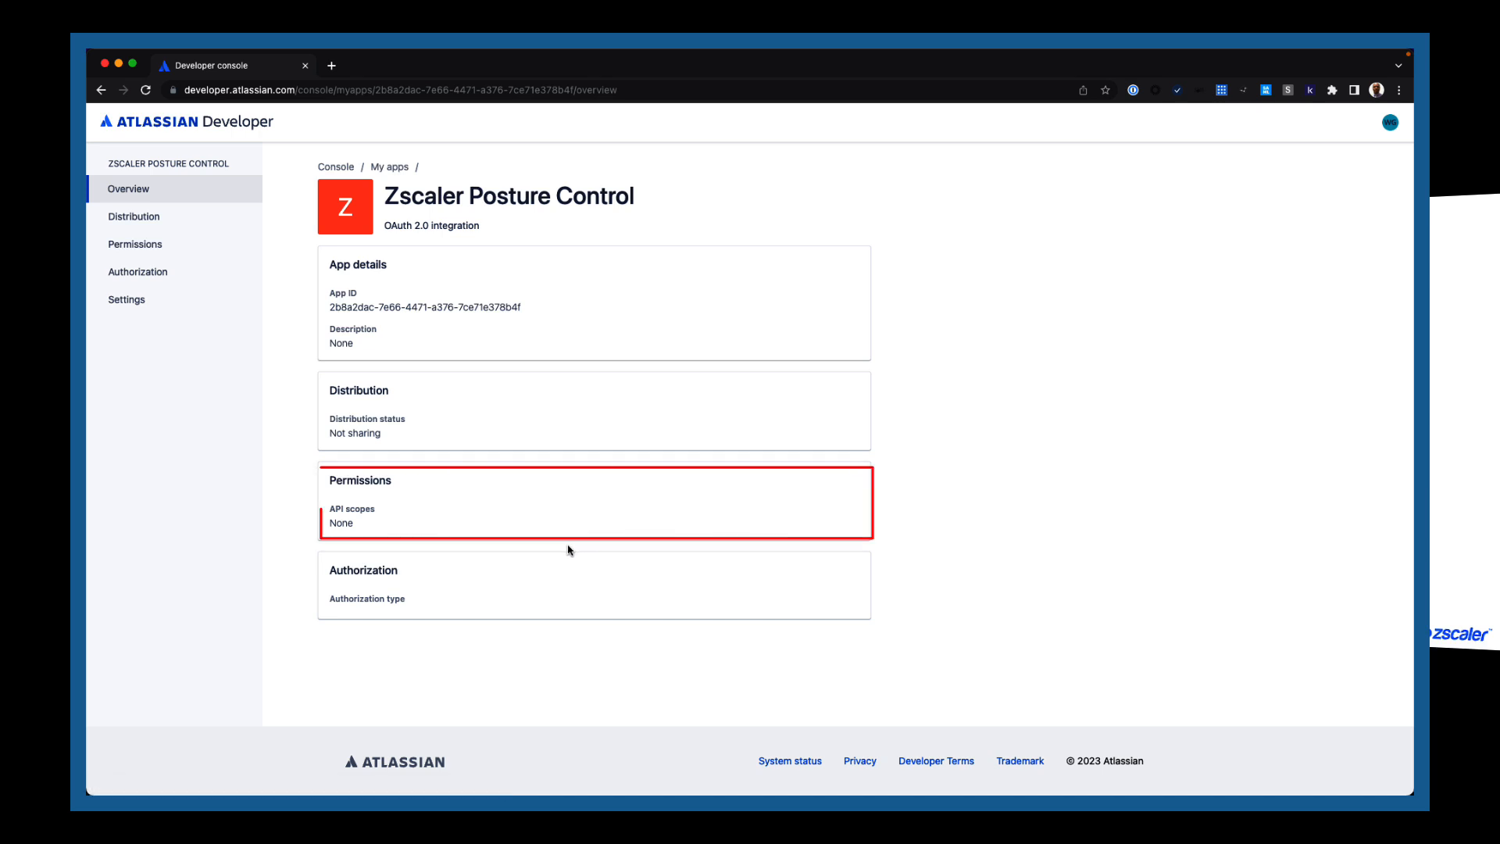
- Add the Jira API to the app's permissions and open its scope configuration
click(435, 515)
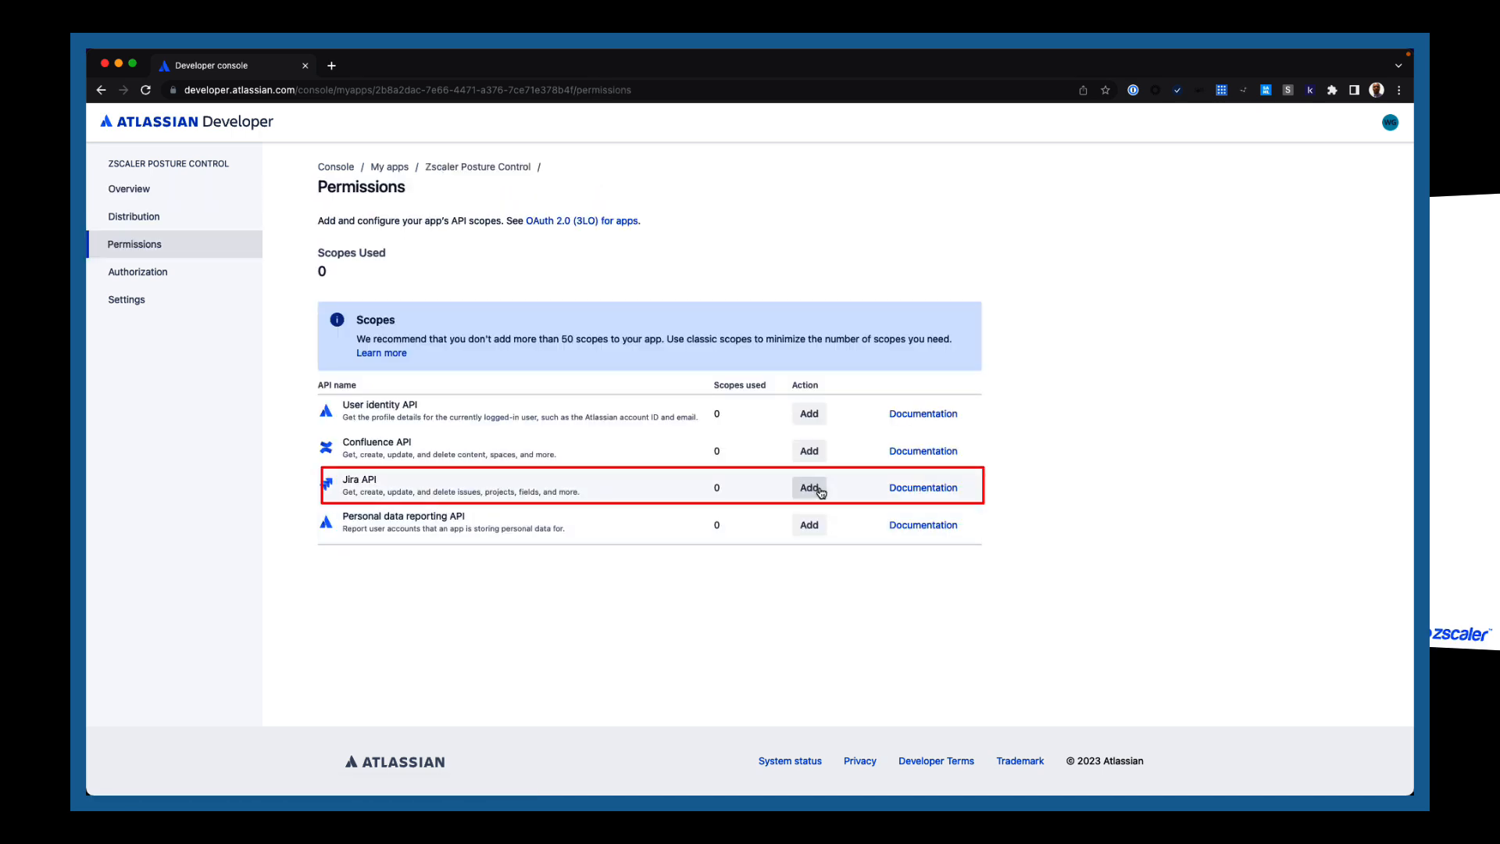
click(820, 493)
click(820, 492)
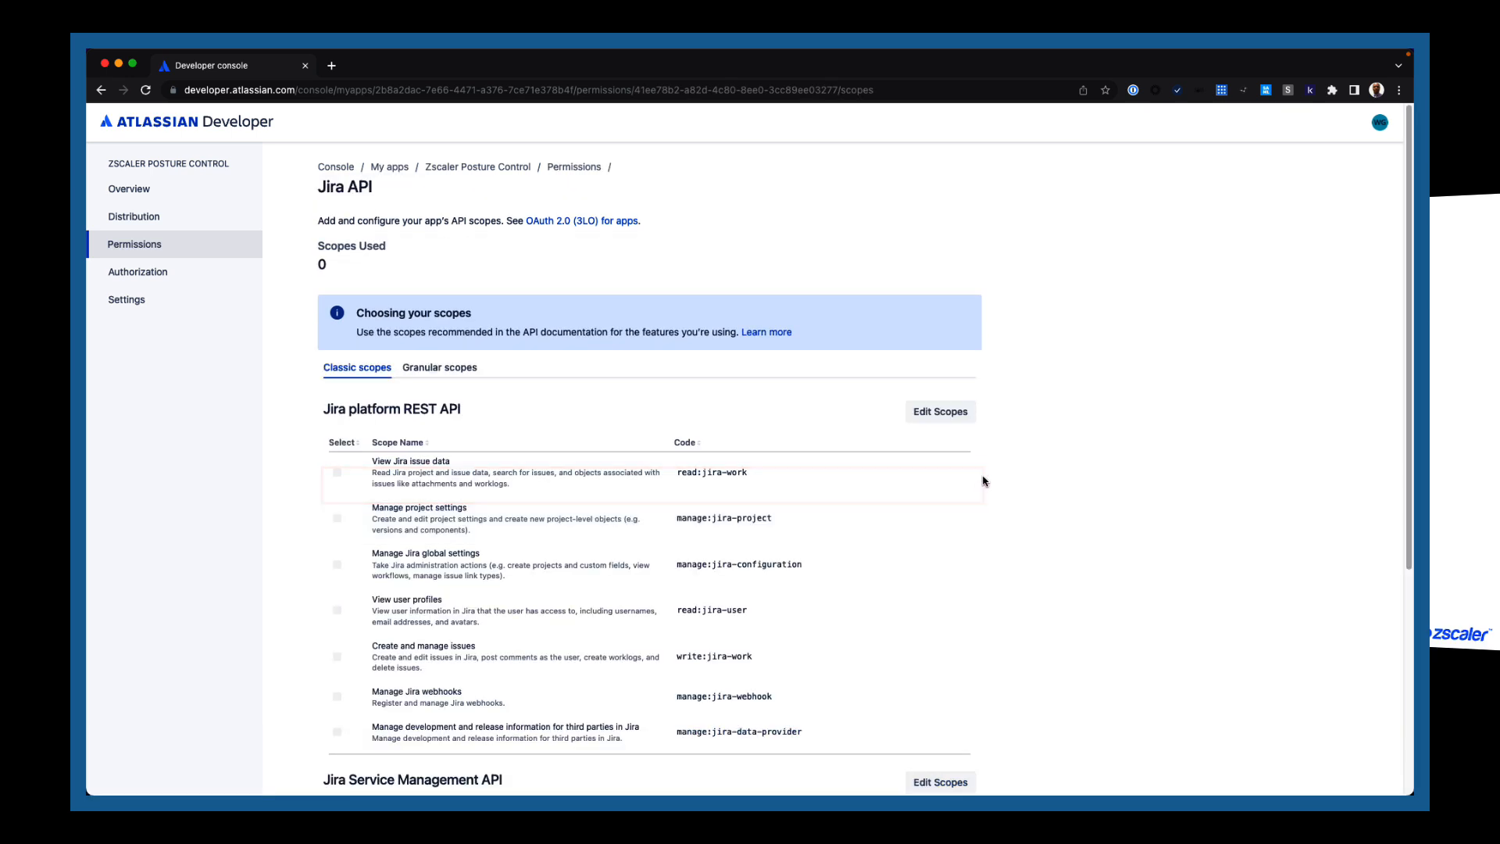
- Add the Jira platform REST API scopes View Jira issue data, View user profiles, and Create and manage issues, and save them
click(959, 420)
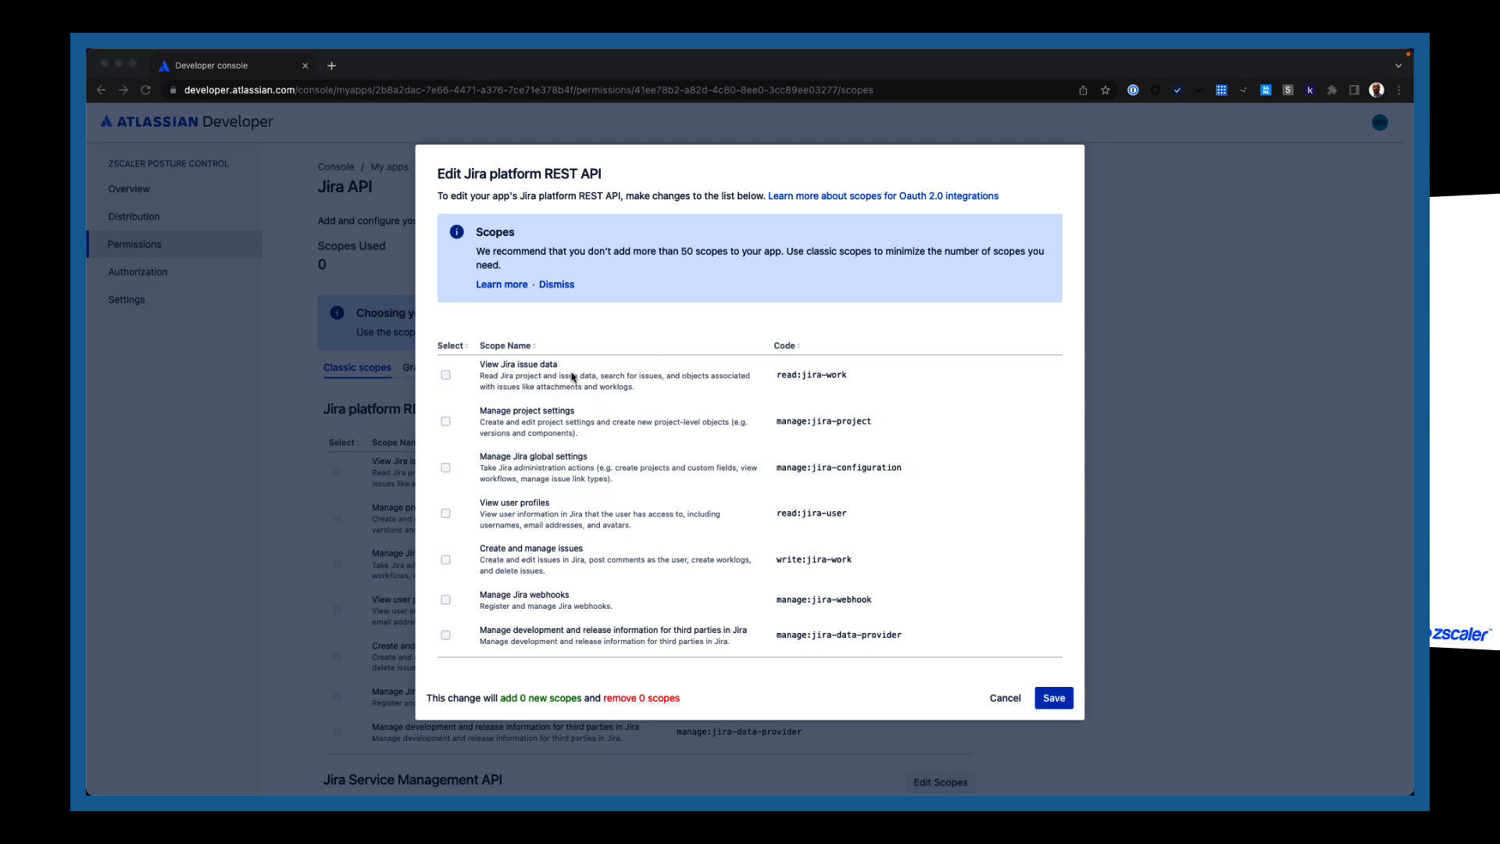
click(446, 379)
click(446, 518)
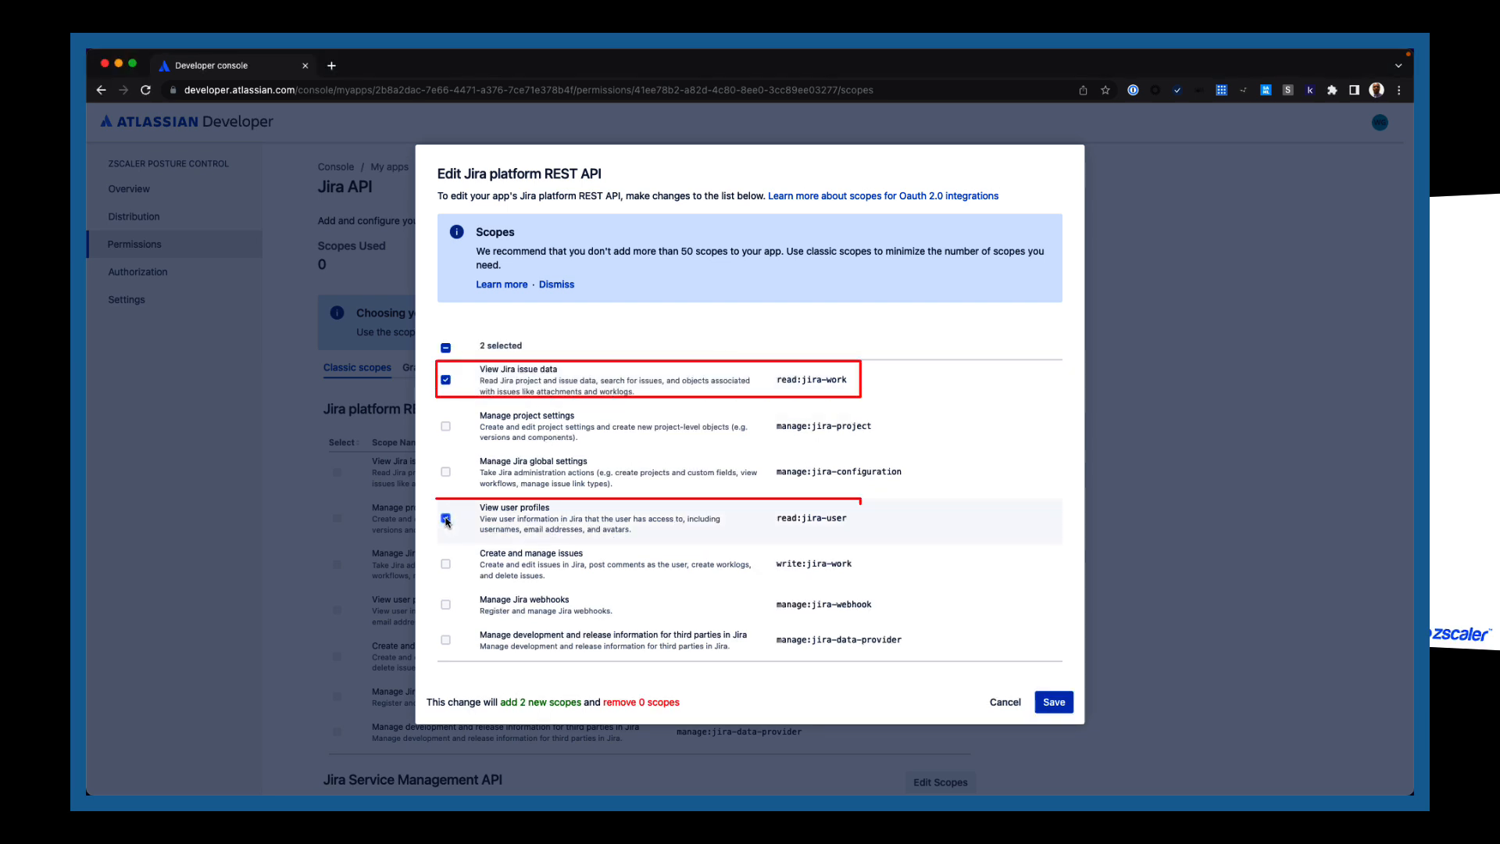
click(446, 563)
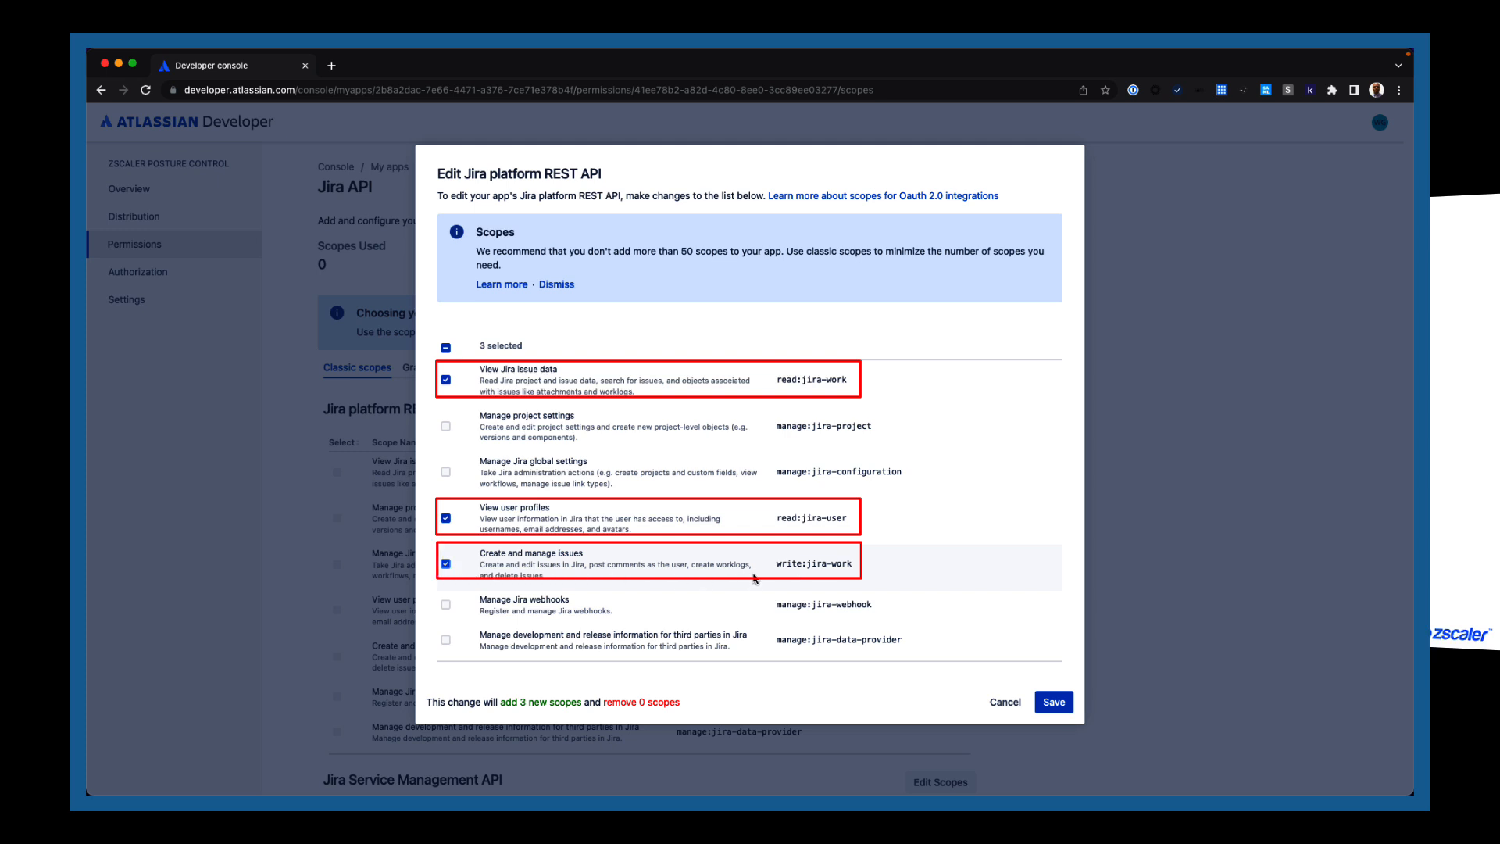
click(1053, 703)
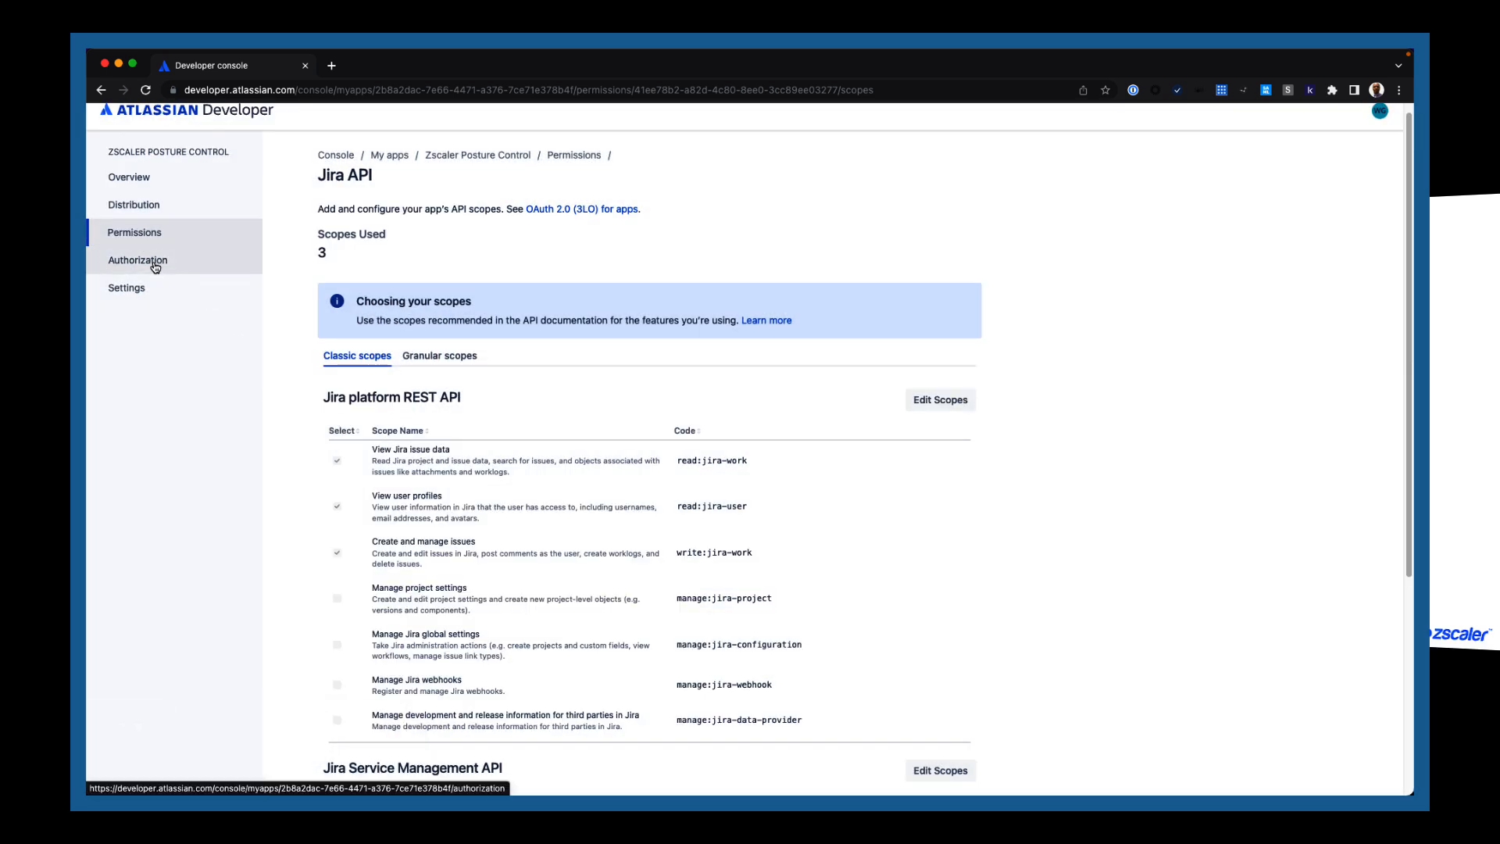
click(155, 264)
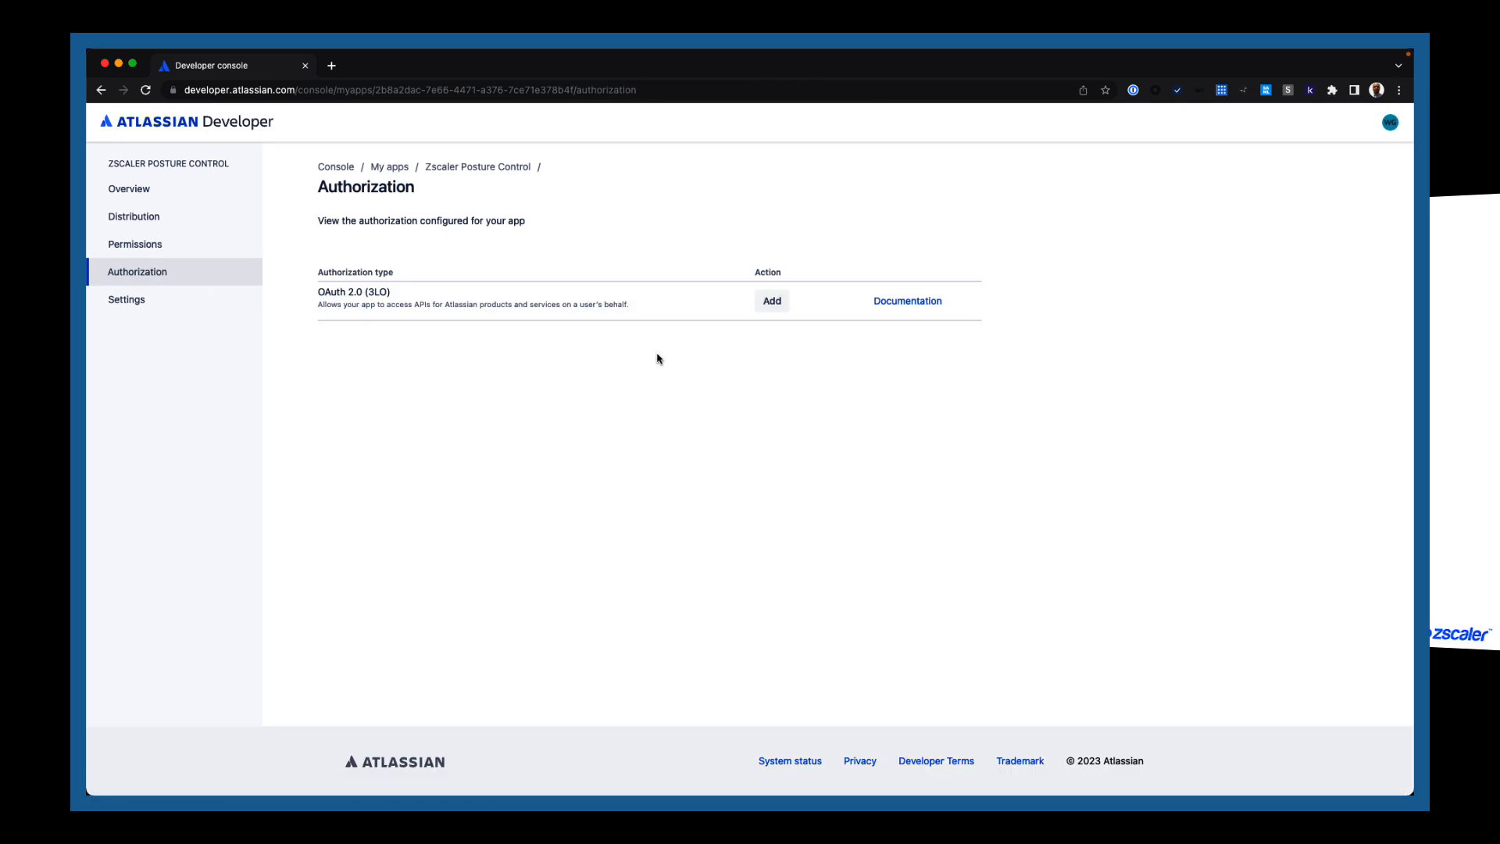
click(768, 304)
click(428, 336)
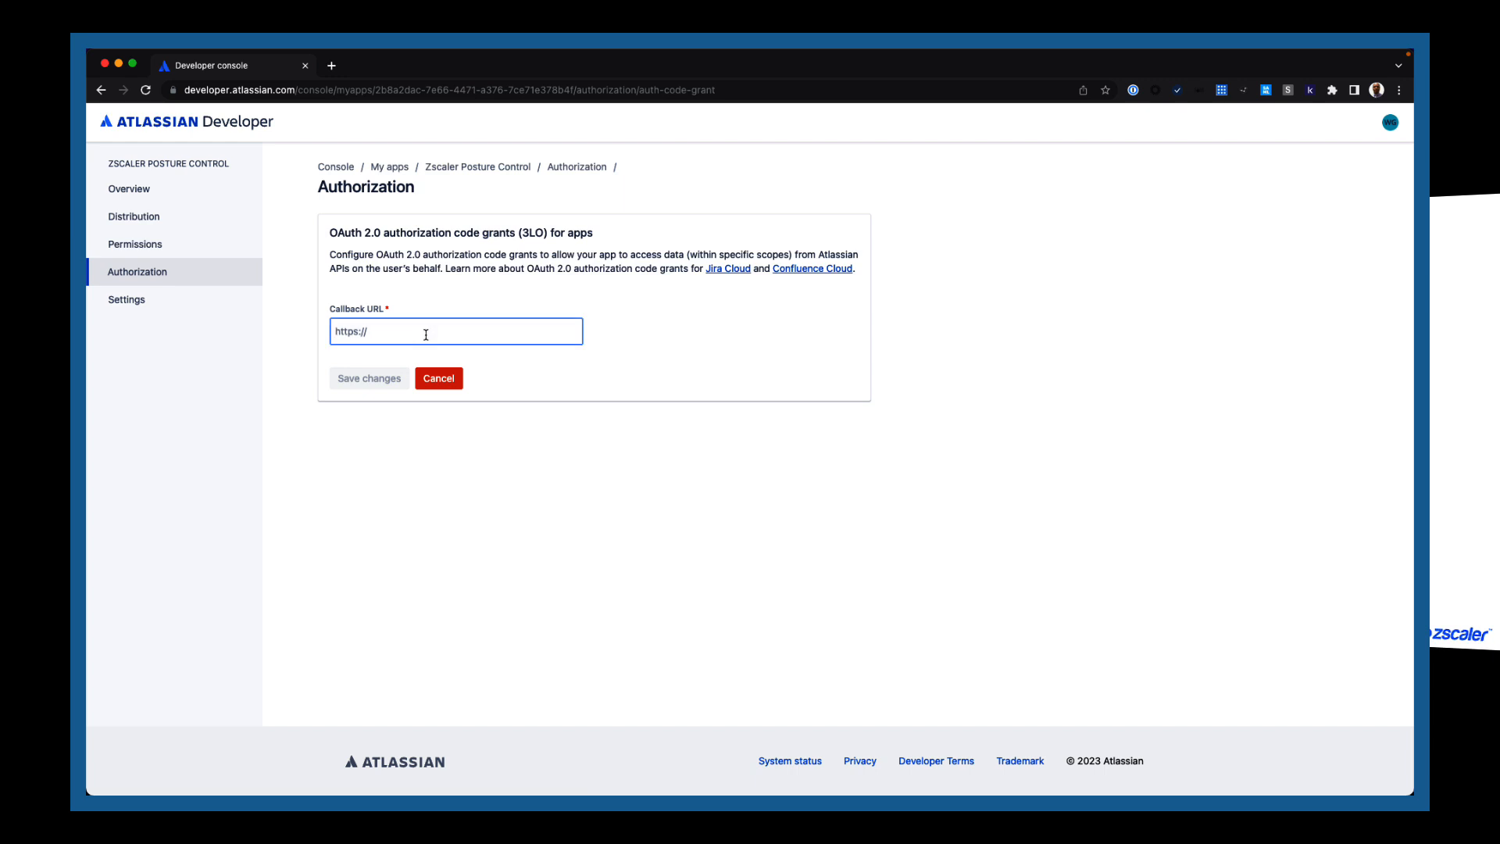
text(https://app.zpccloud.net/oauth-redirect)
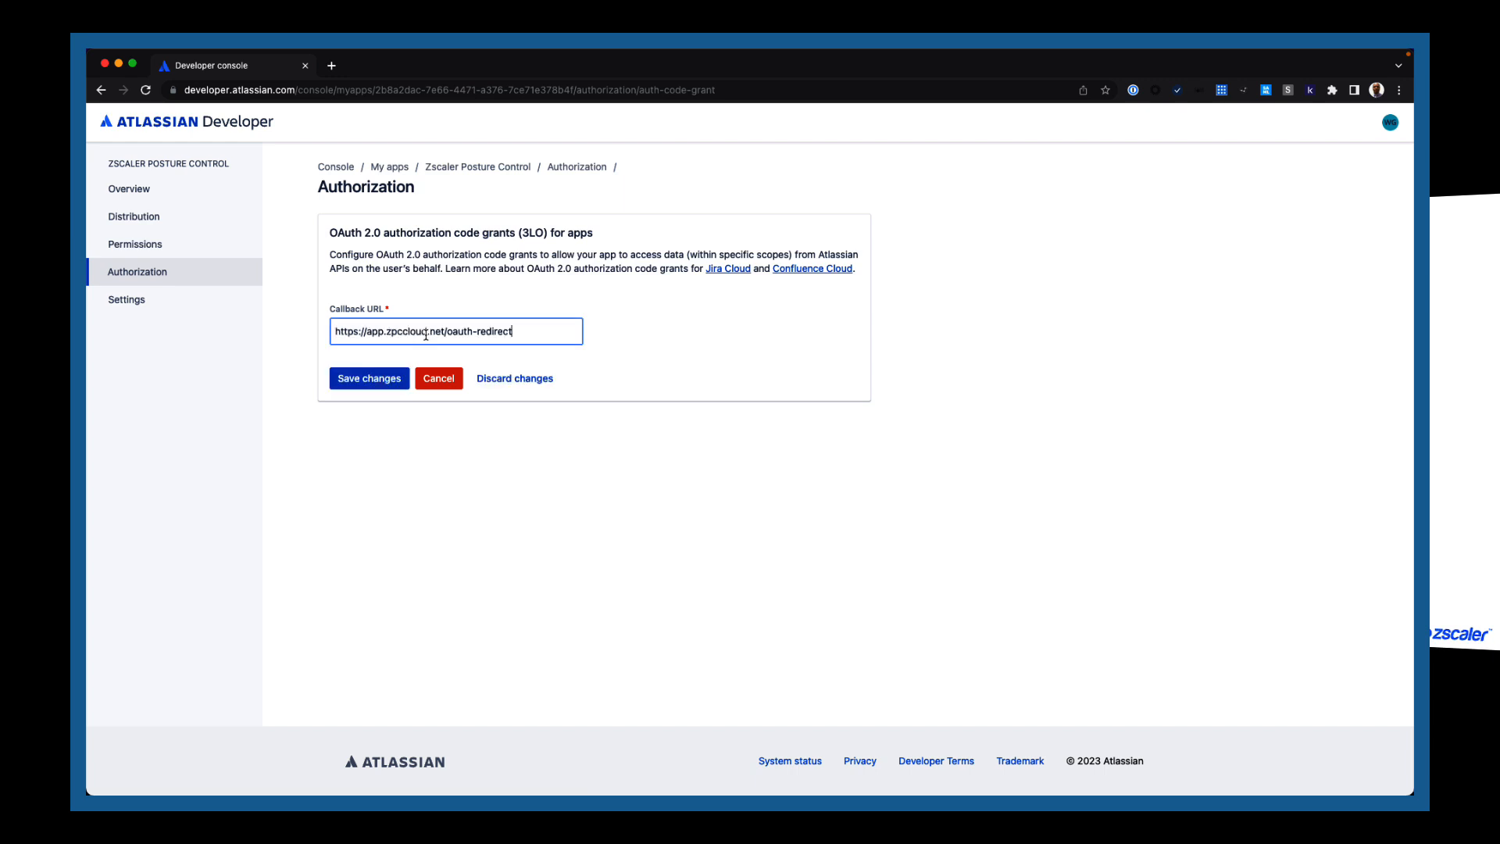
click(366, 380)
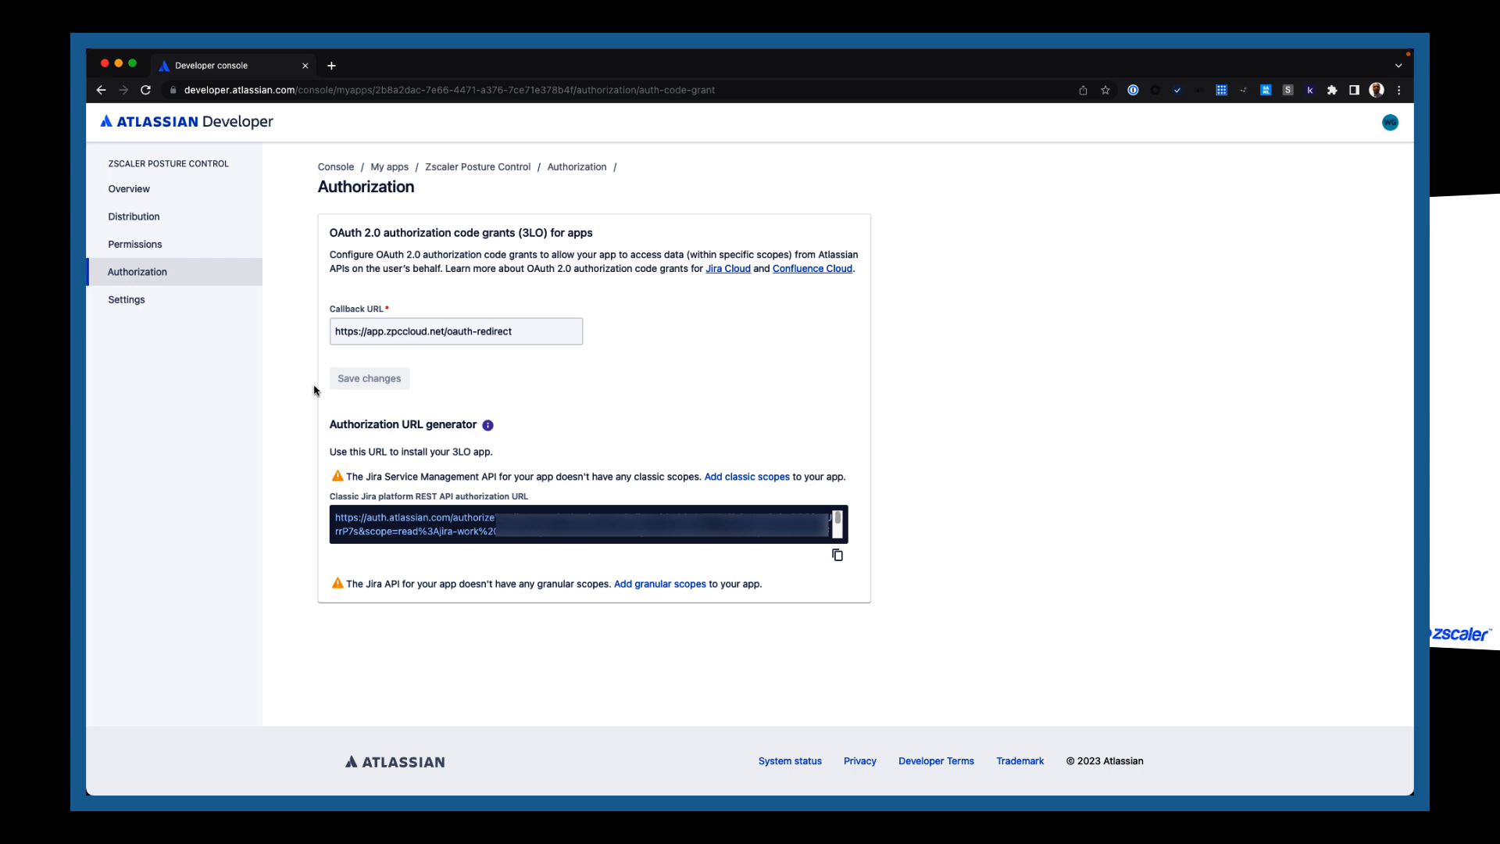
- Copy the app's client ID and client secret from its settings and authorize the Jira integration with them in the Zscaler Cloud Portal
click(127, 300)
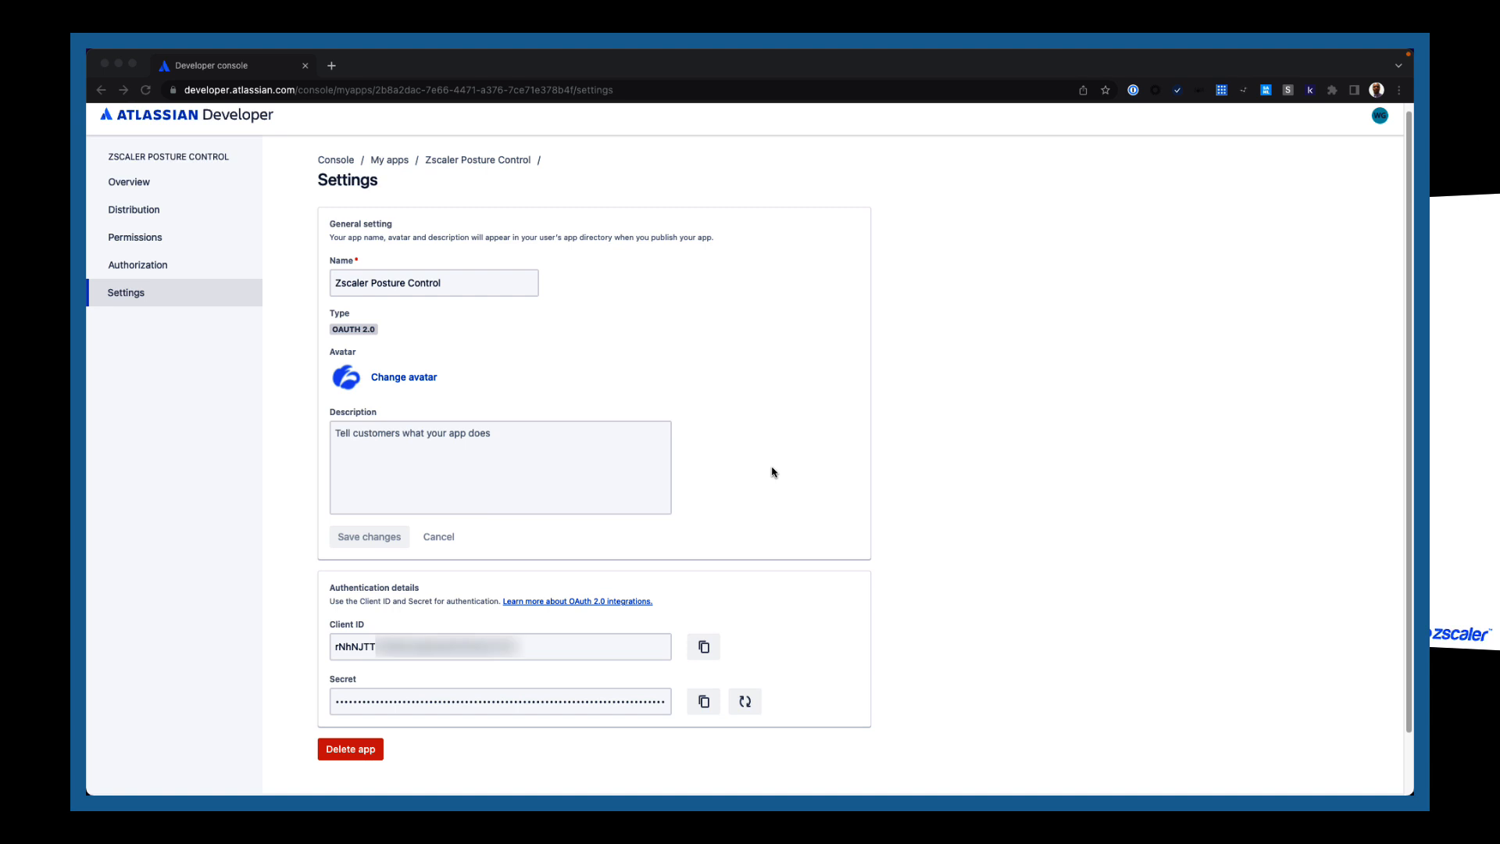
click(703, 646)
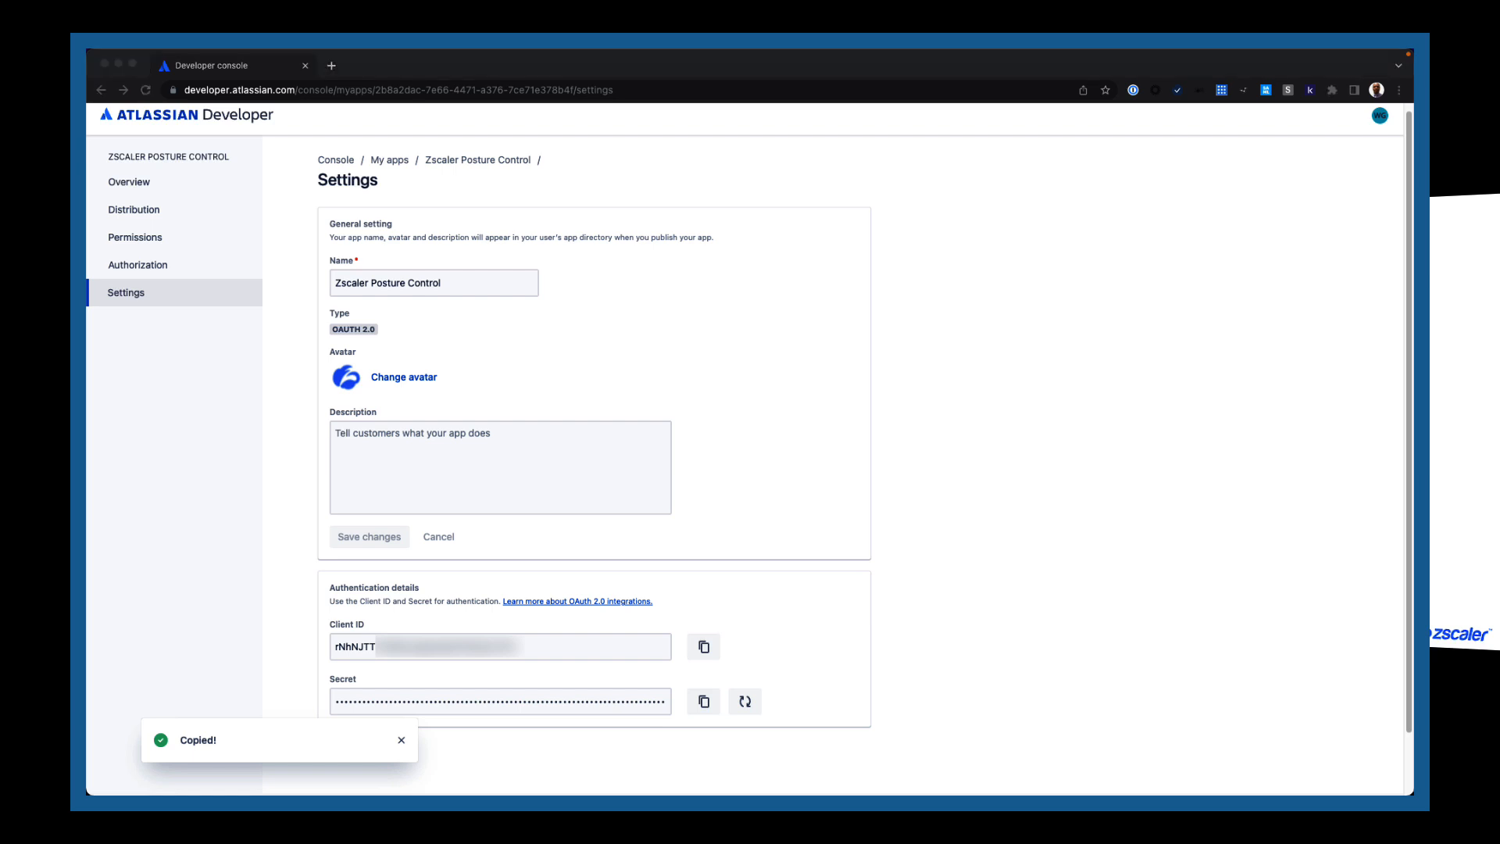
click(703, 701)
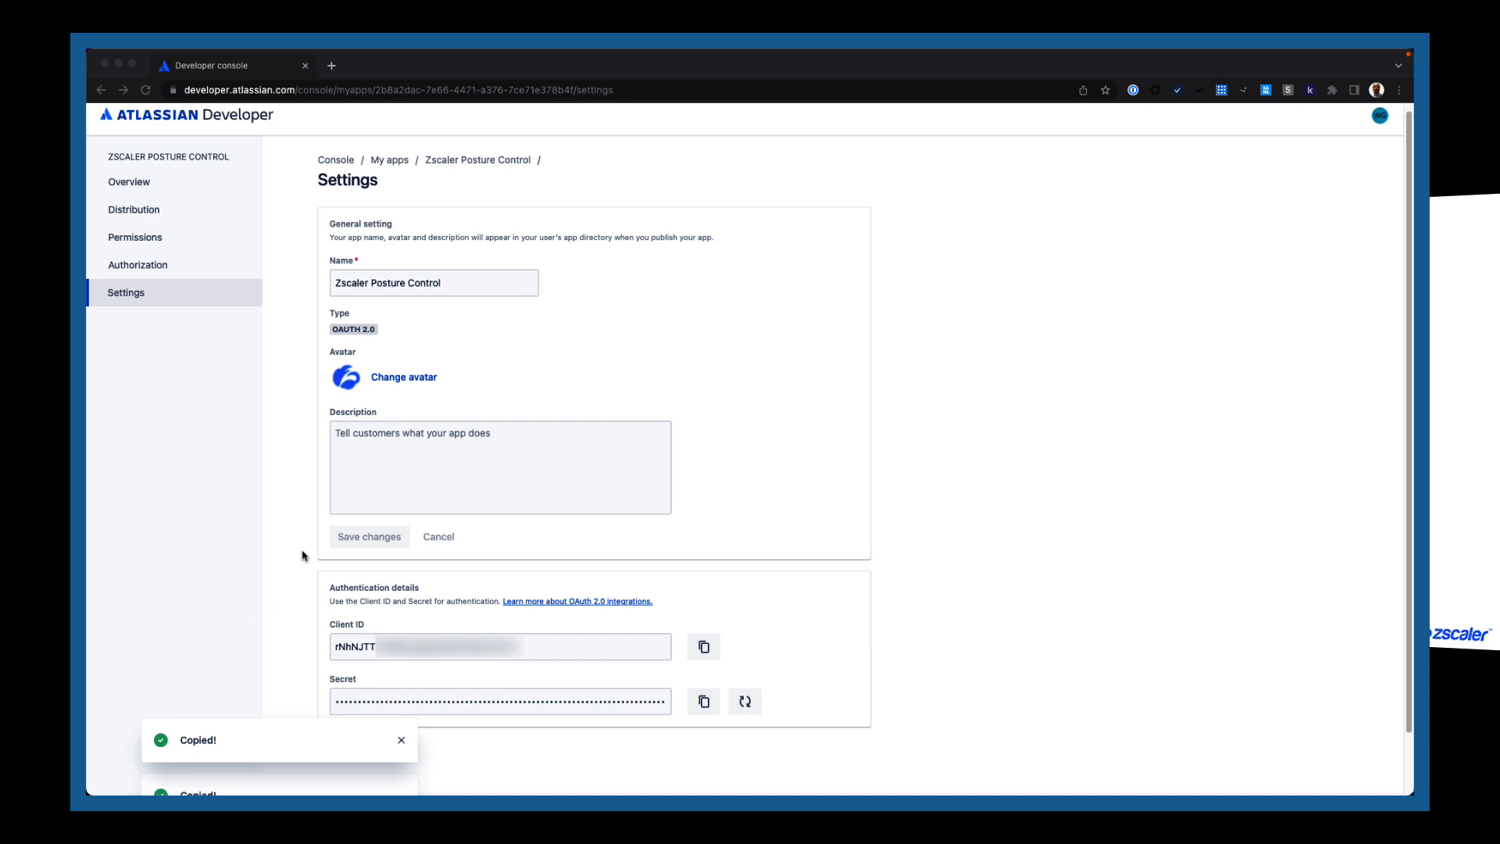
click(266, 547)
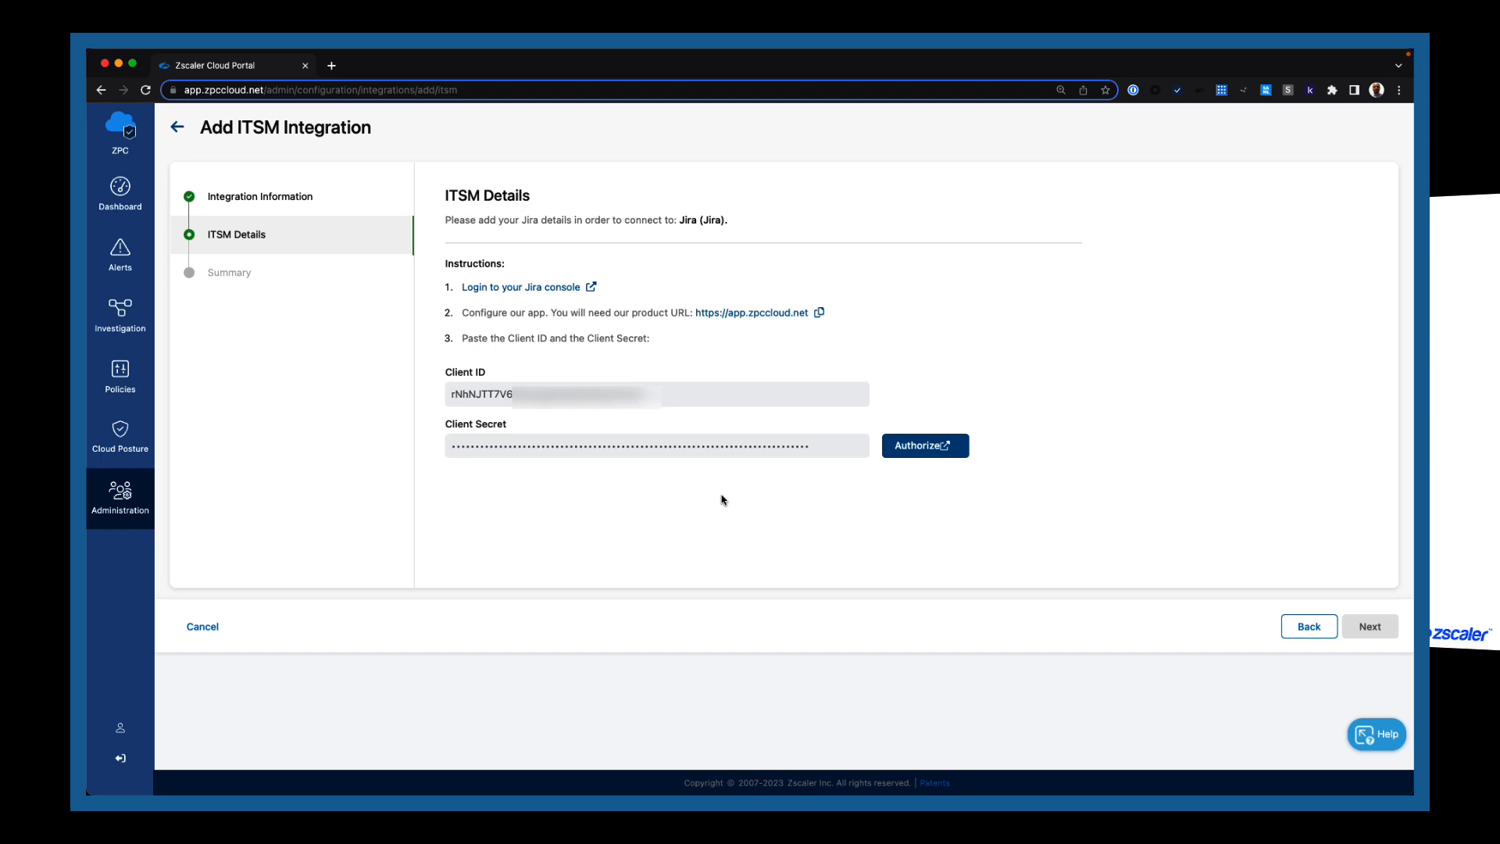
click(934, 450)
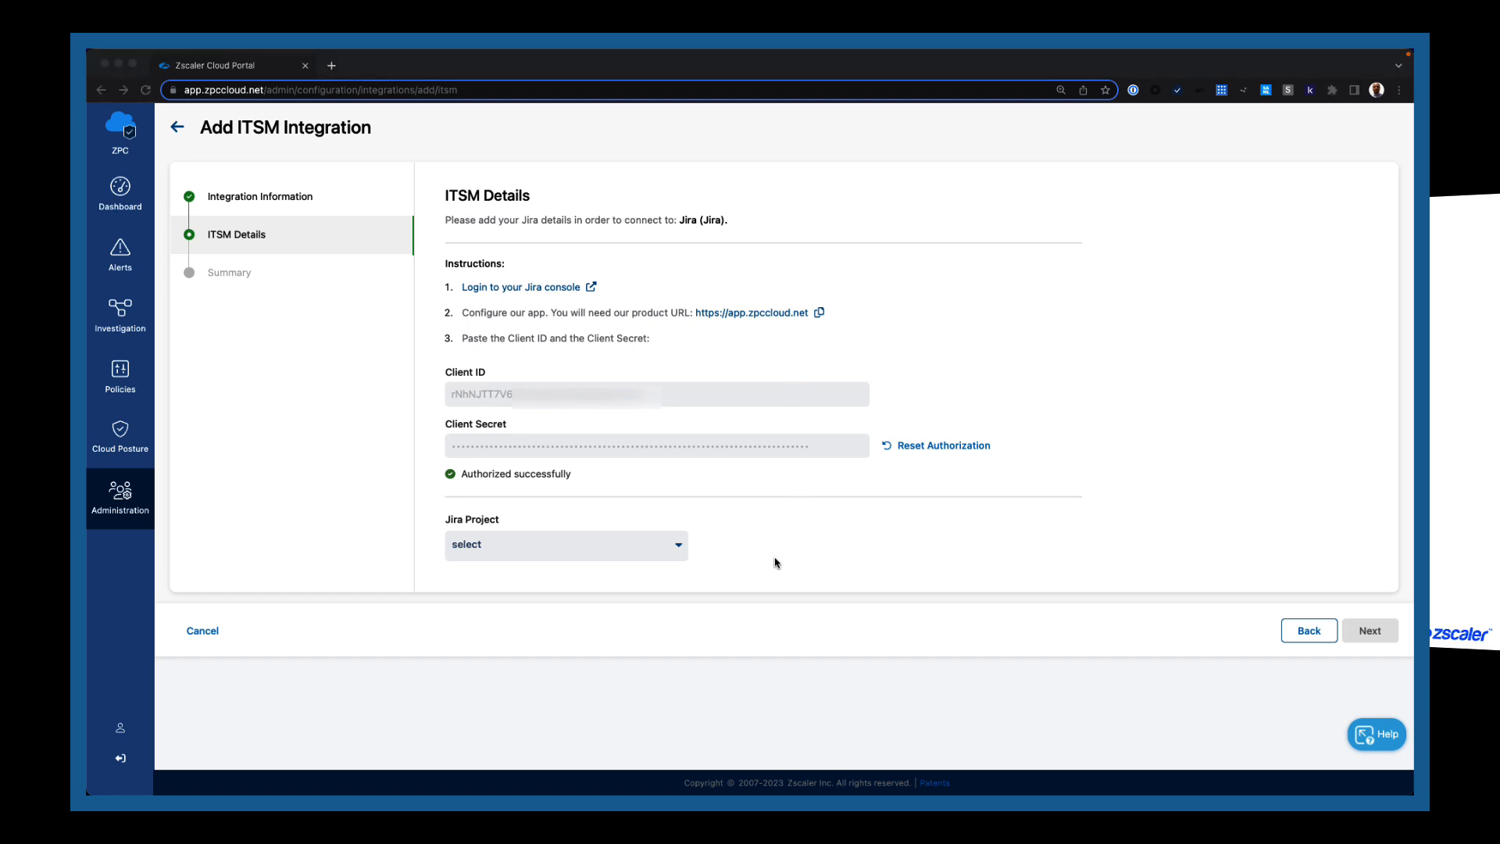
- Select Zscaler Posture Control as the Jira project and finish adding the ITSM integration
click(676, 546)
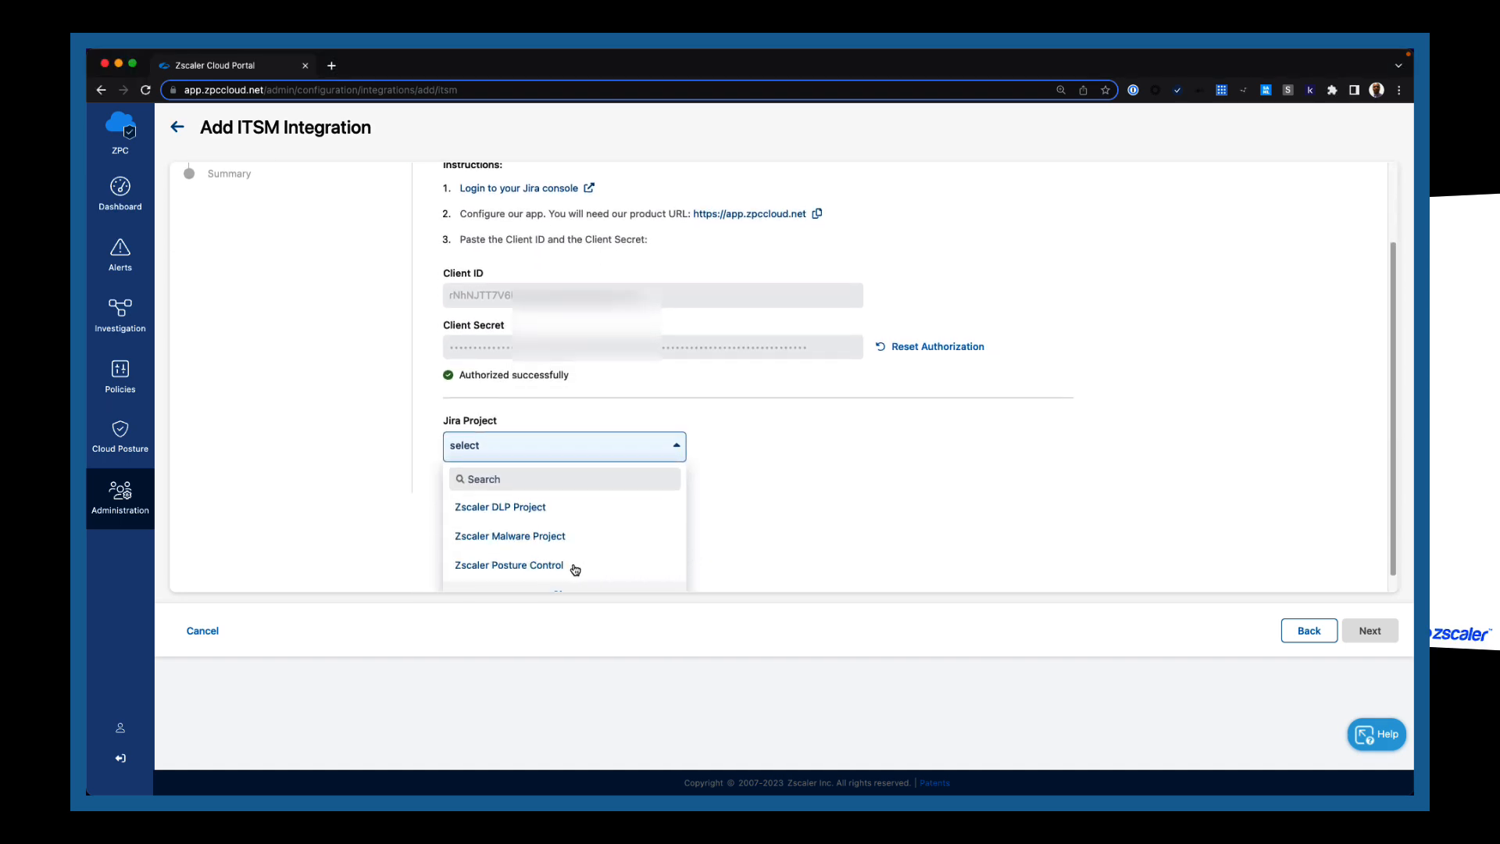
click(514, 568)
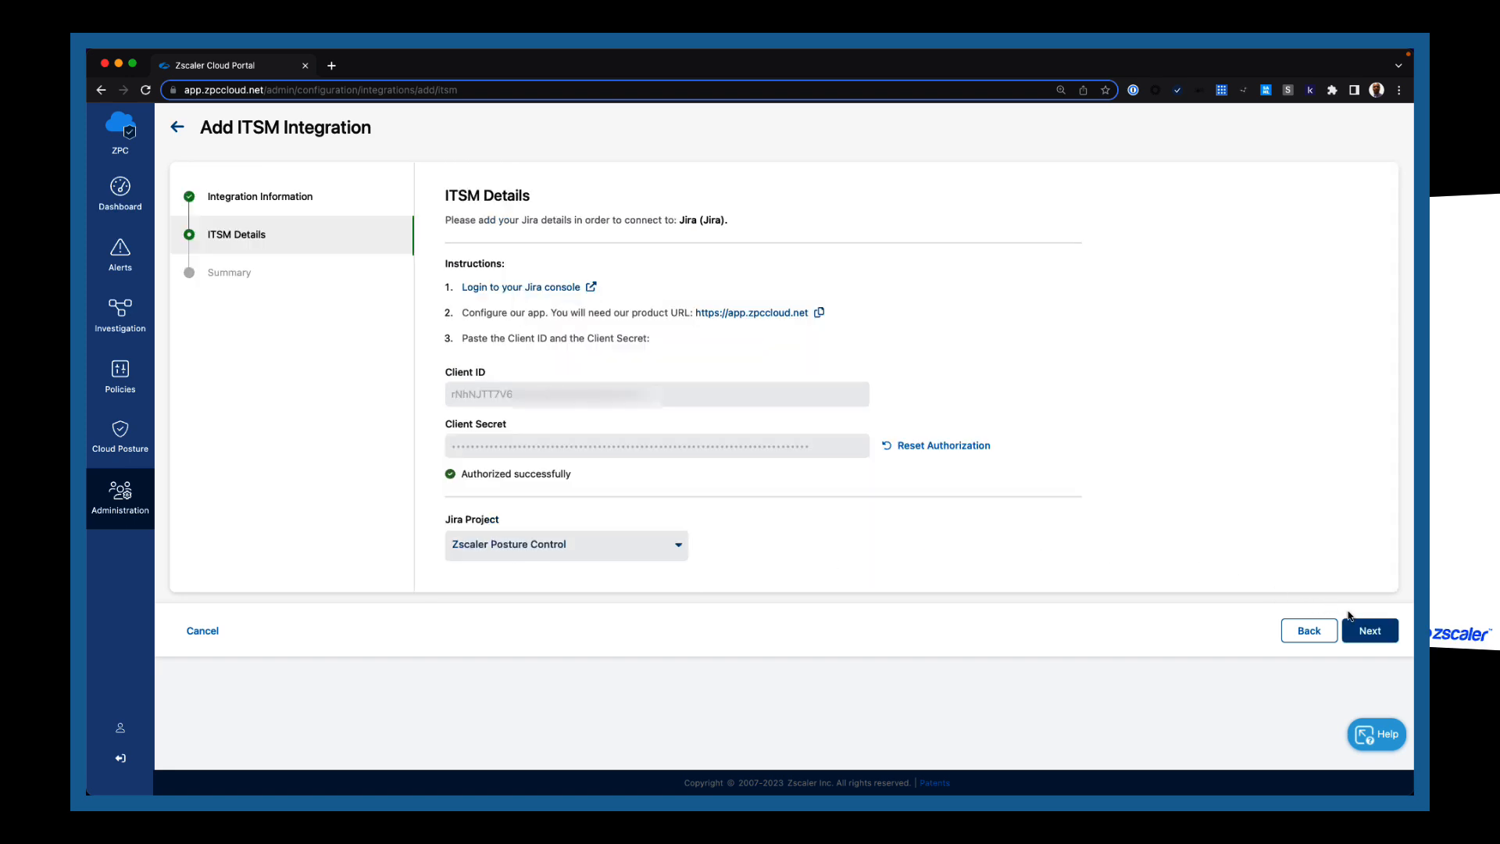
click(1385, 638)
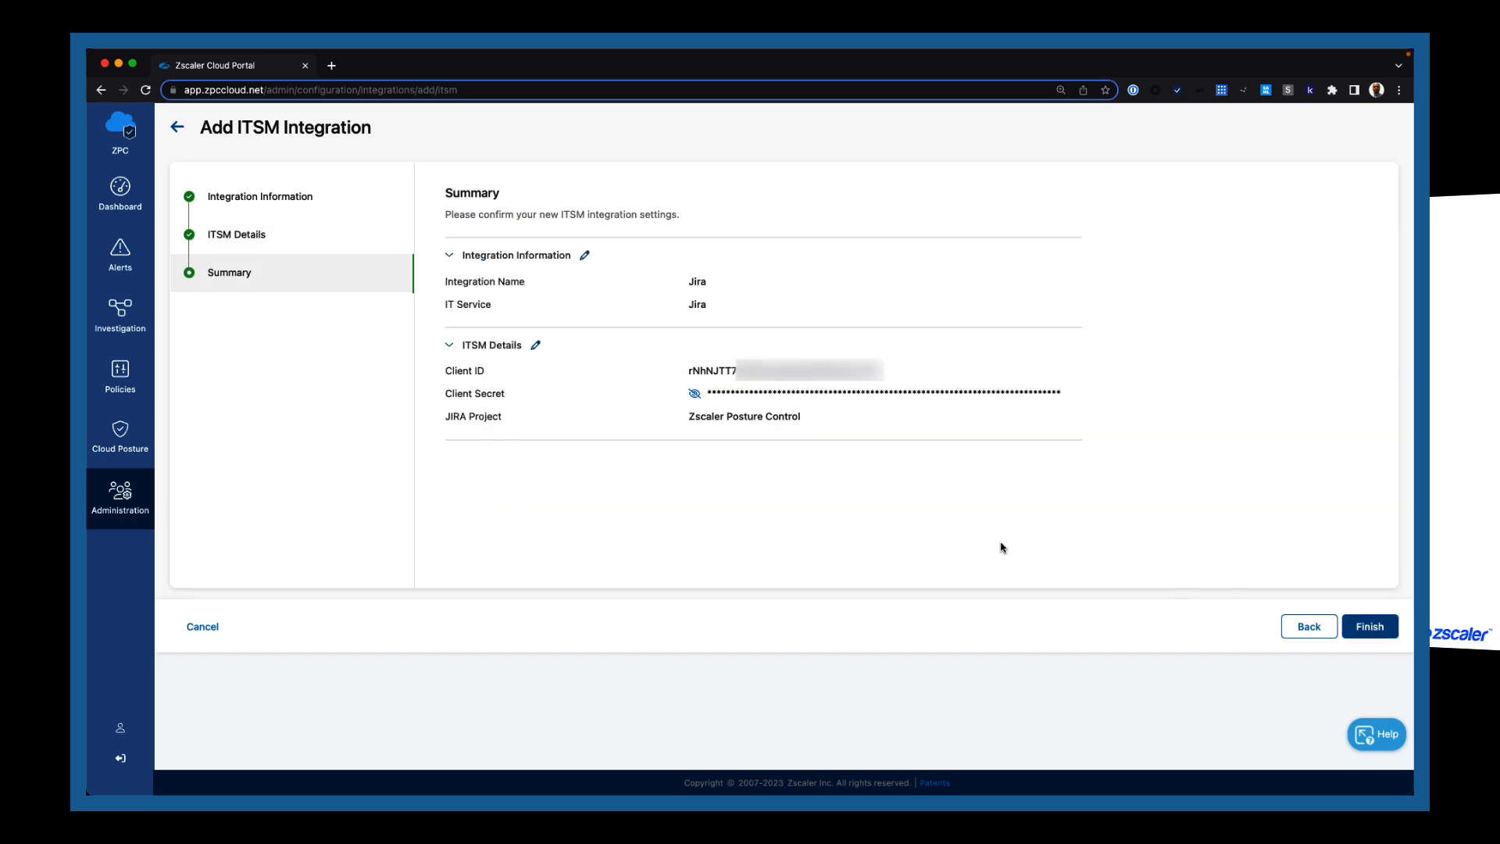
click(1380, 630)
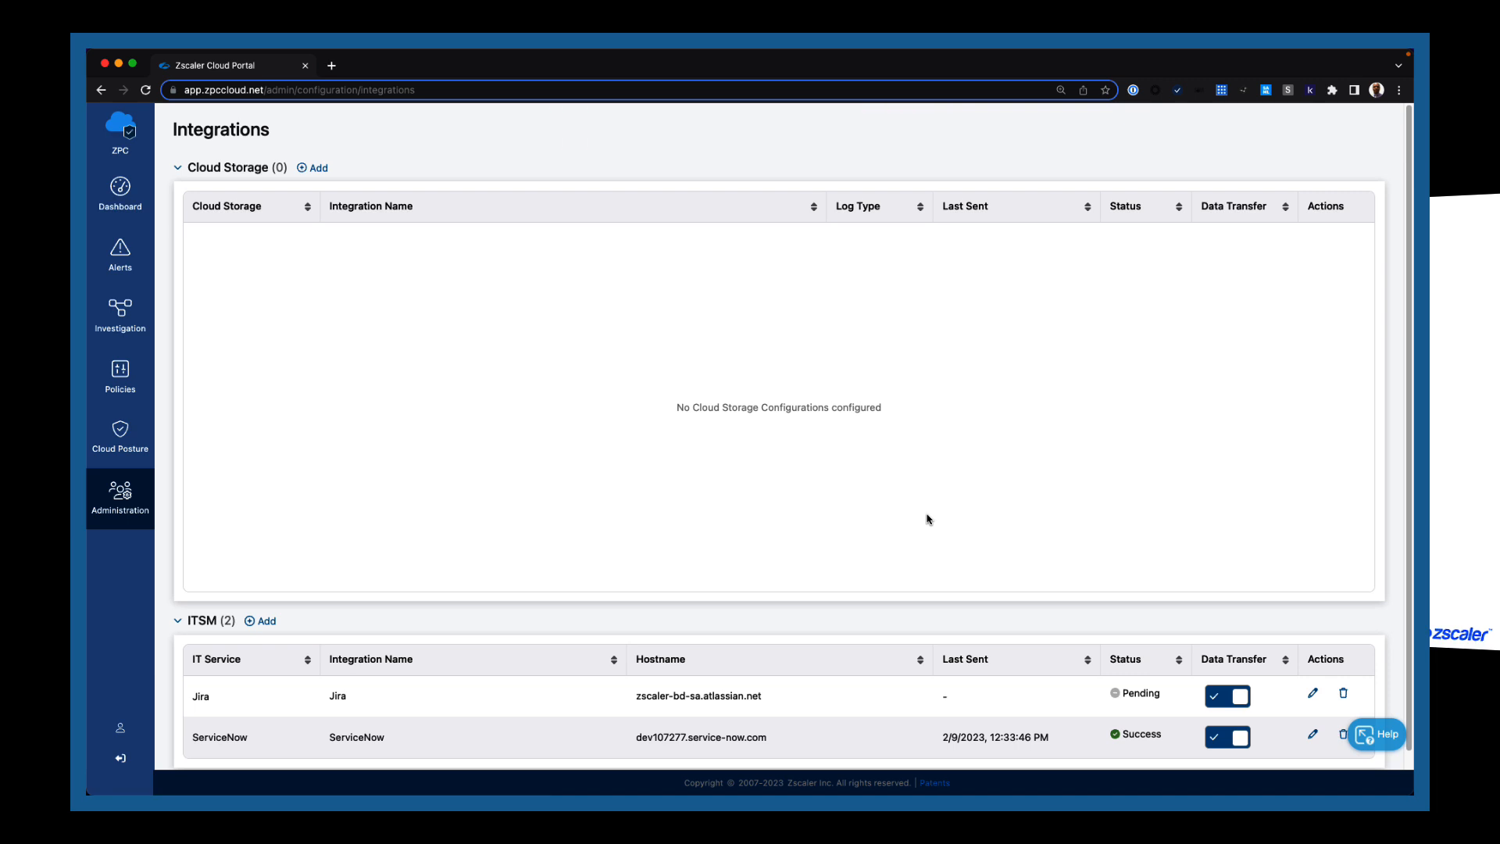
scroll(928, 519, down, 1)
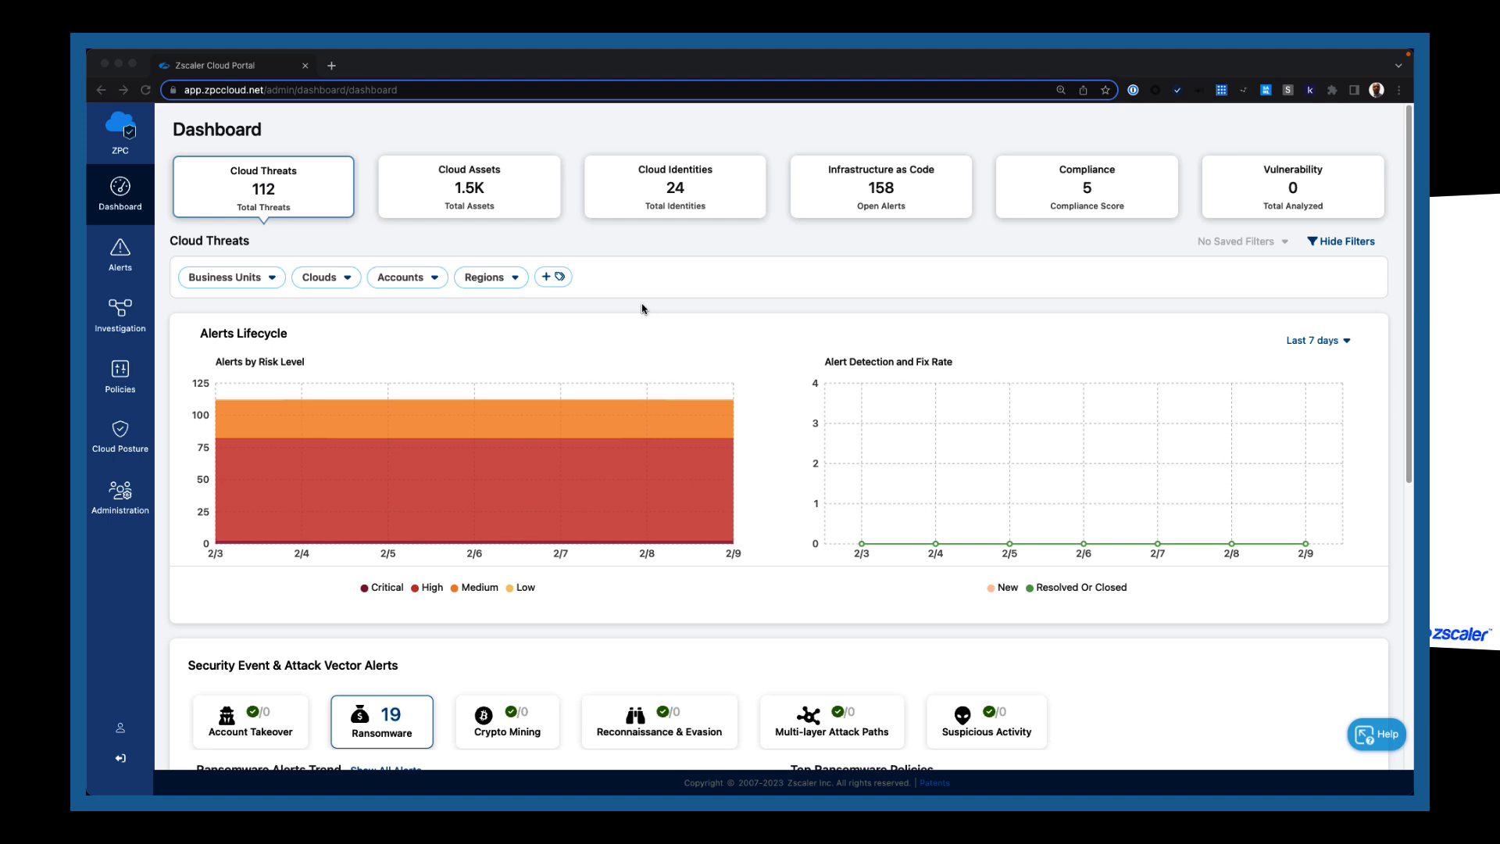
- Create an alert notification rule named AWS-Alerts with alert type Cloud, enable its status, and proceed to the scope
click(642, 308)
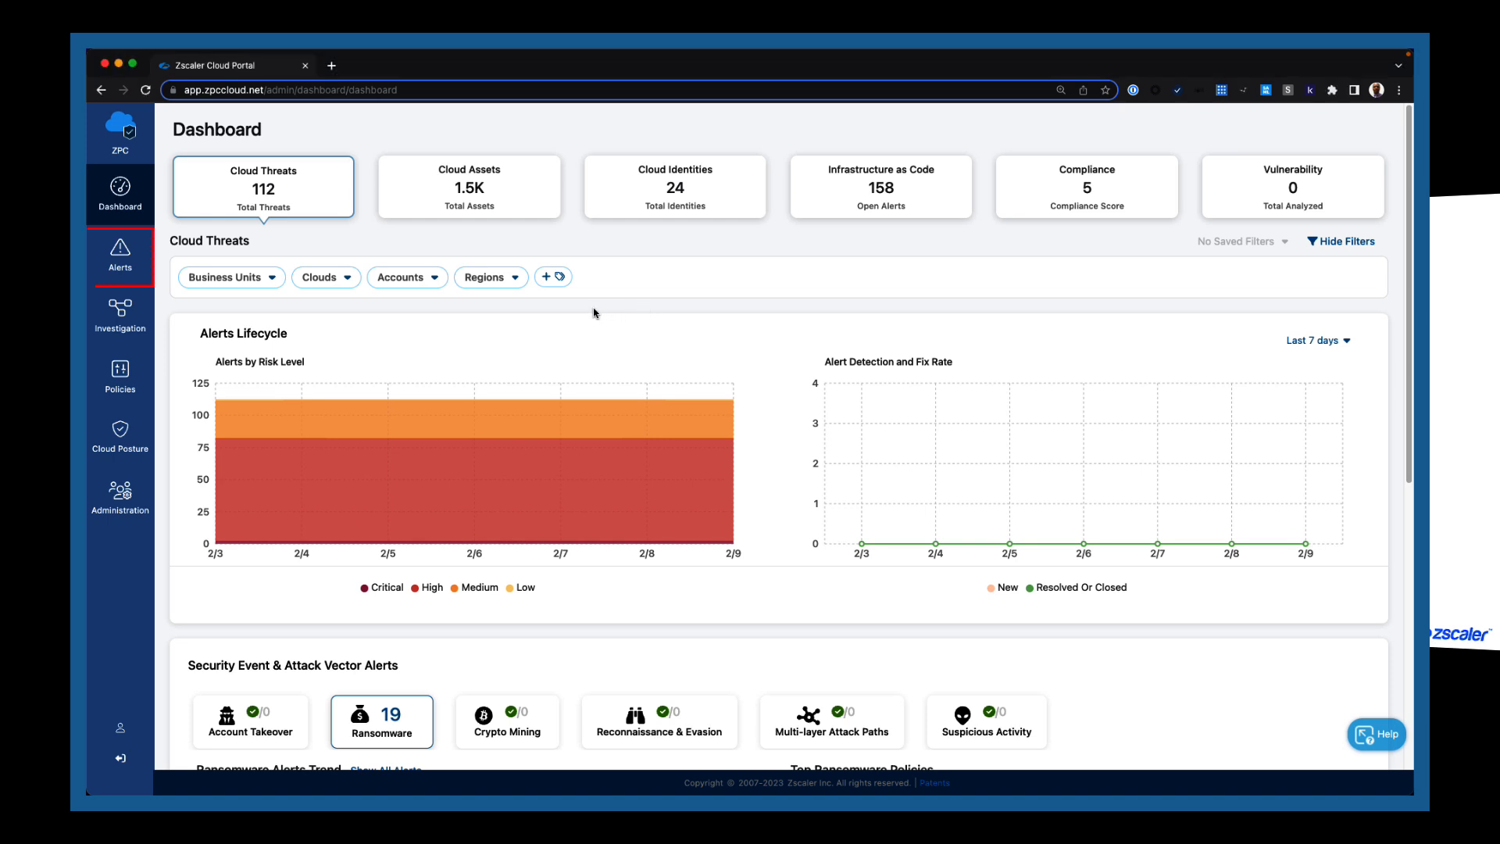
click(120, 261)
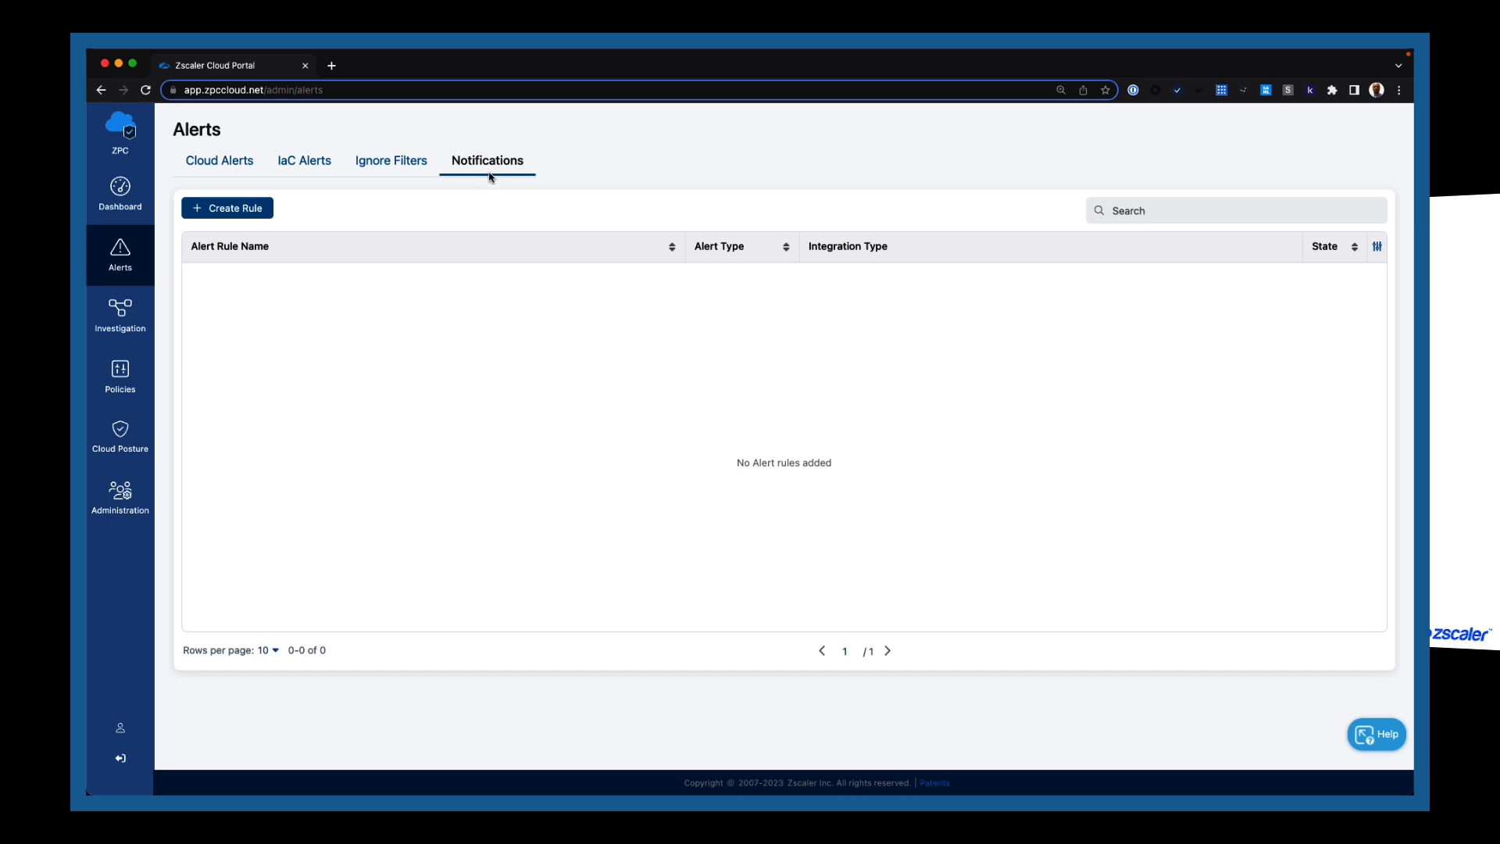
click(247, 218)
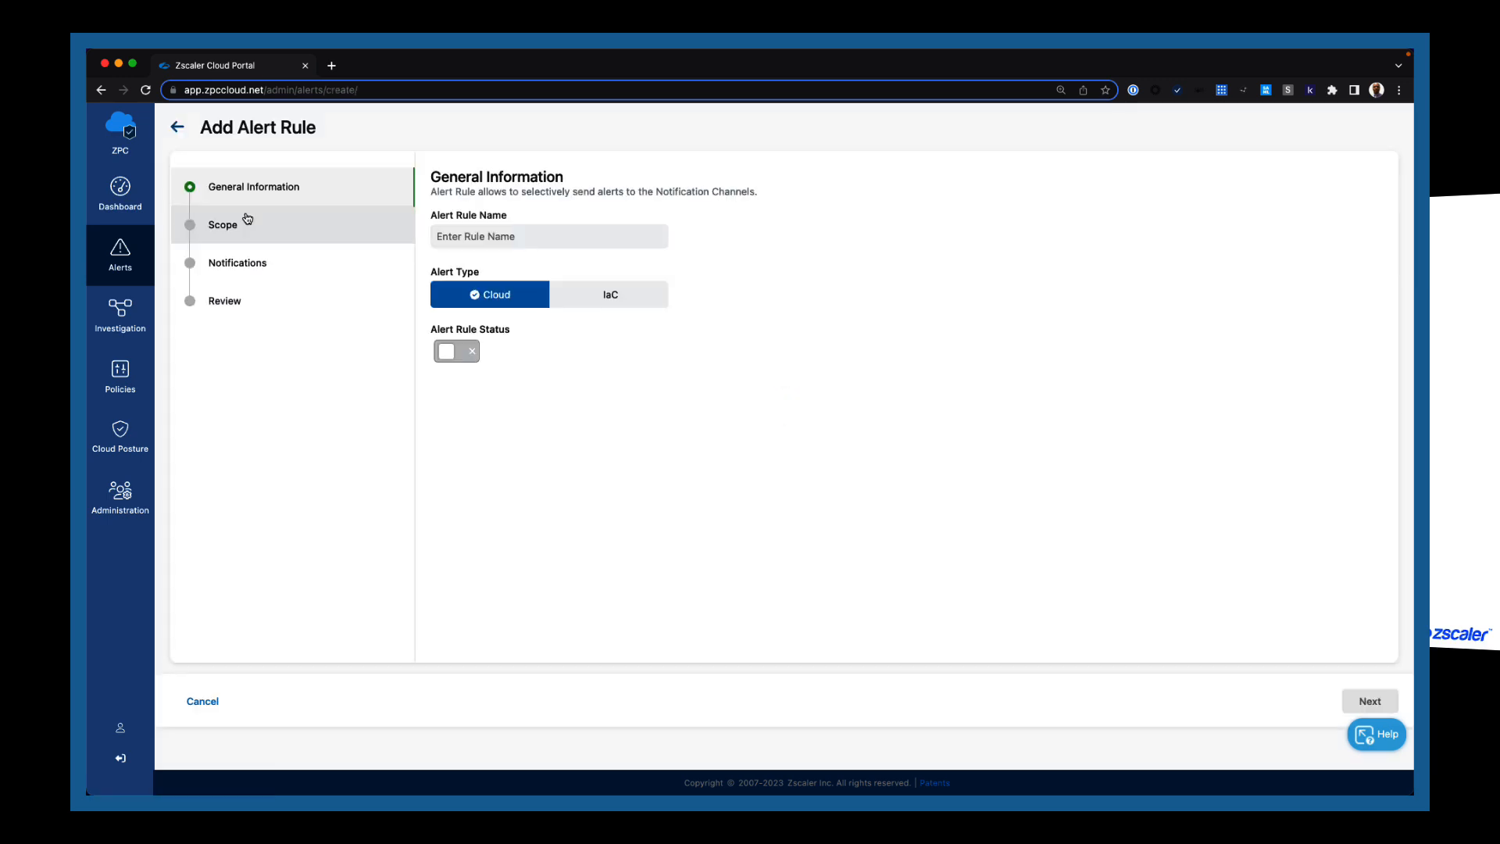
click(464, 236)
text(AWS-Alerts)
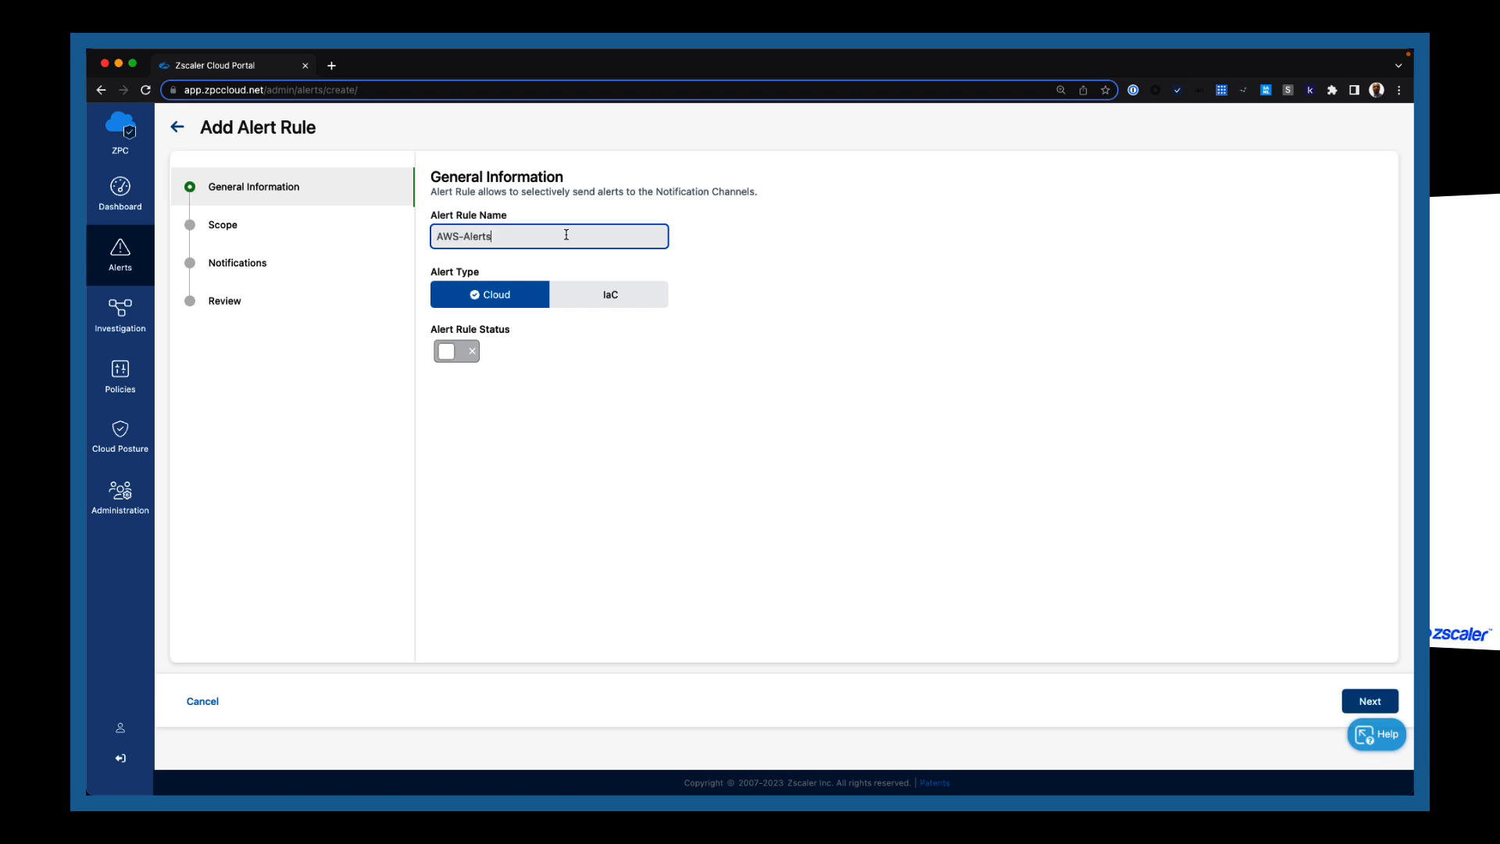
click(522, 303)
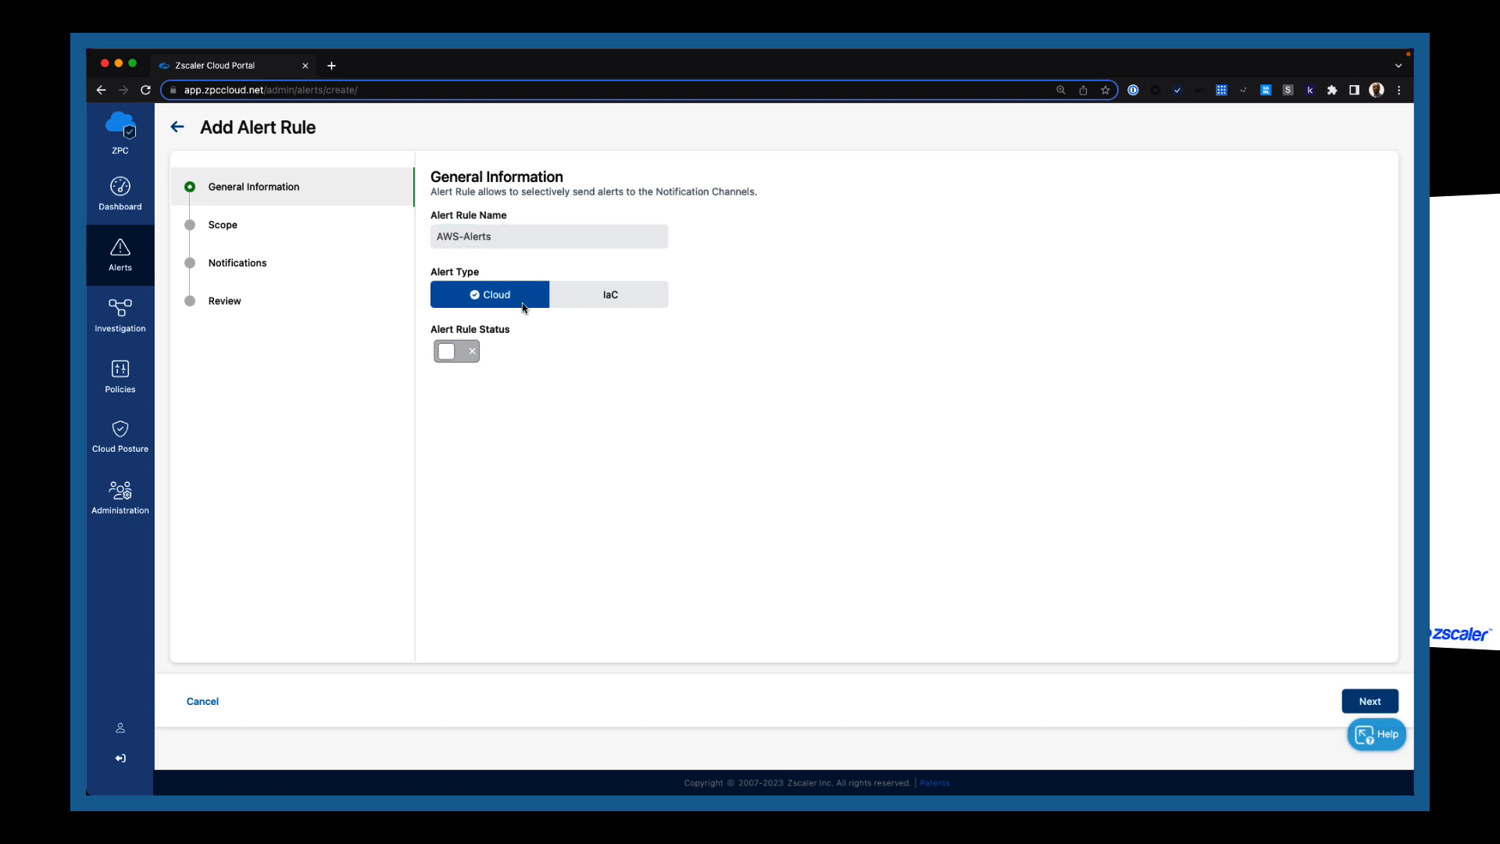
click(449, 357)
click(1357, 702)
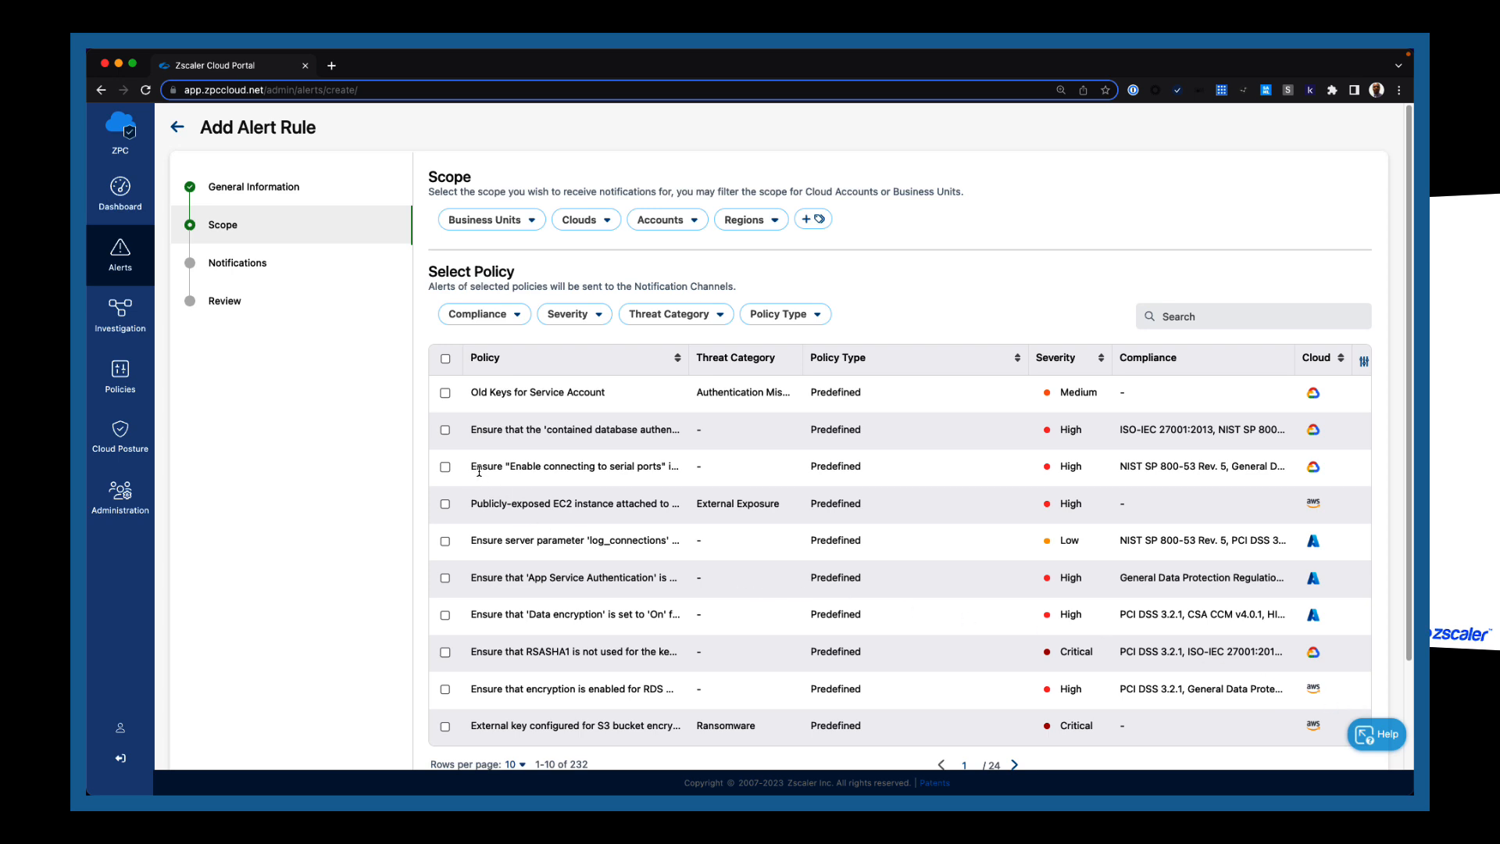
- Examine the options available in the Business Units, Clouds, Accounts and Regions scope filters
click(529, 220)
click(529, 220)
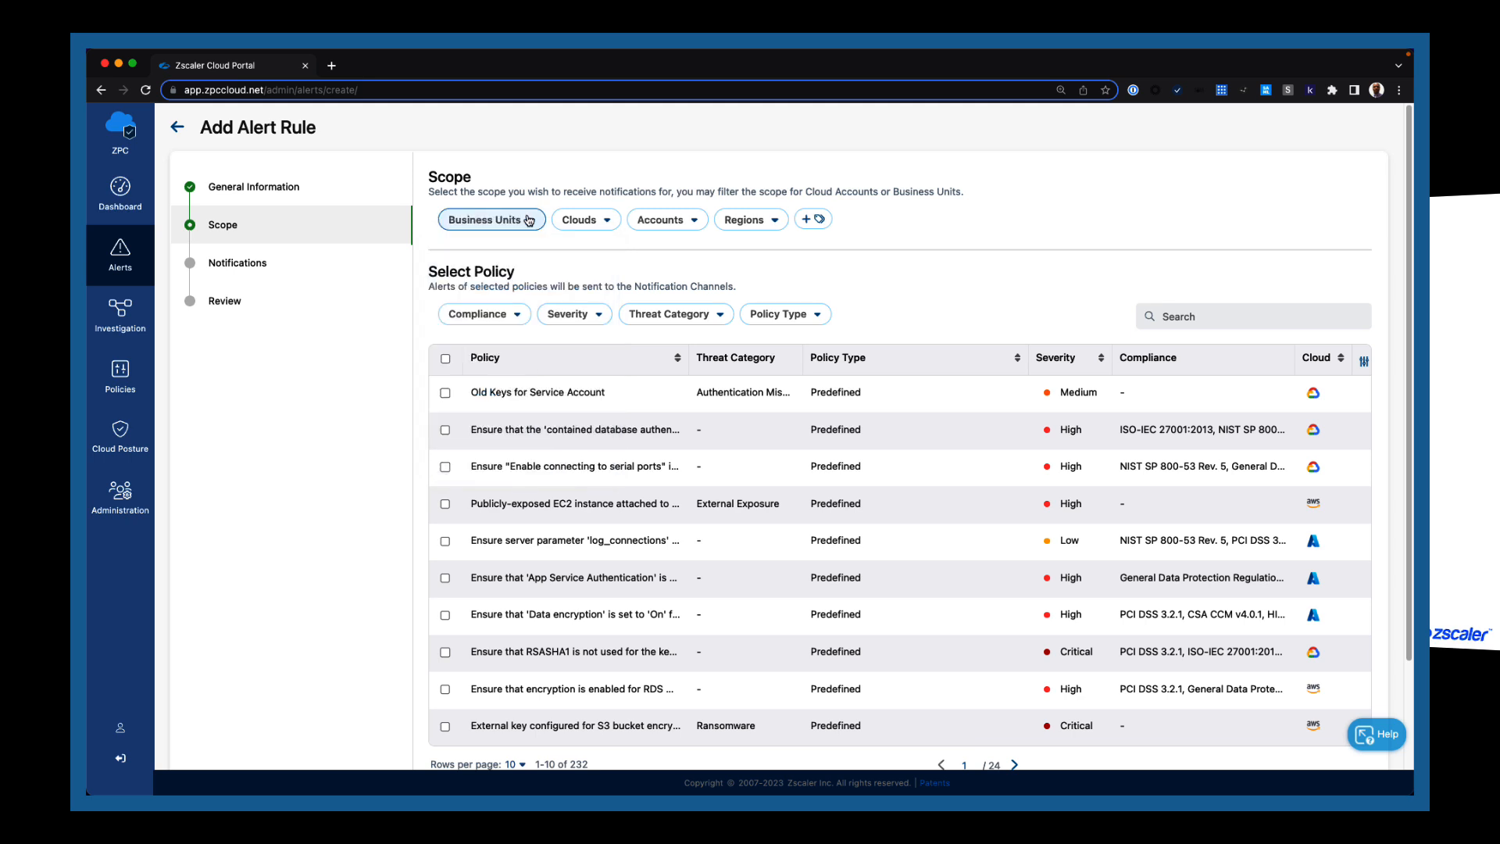
click(605, 224)
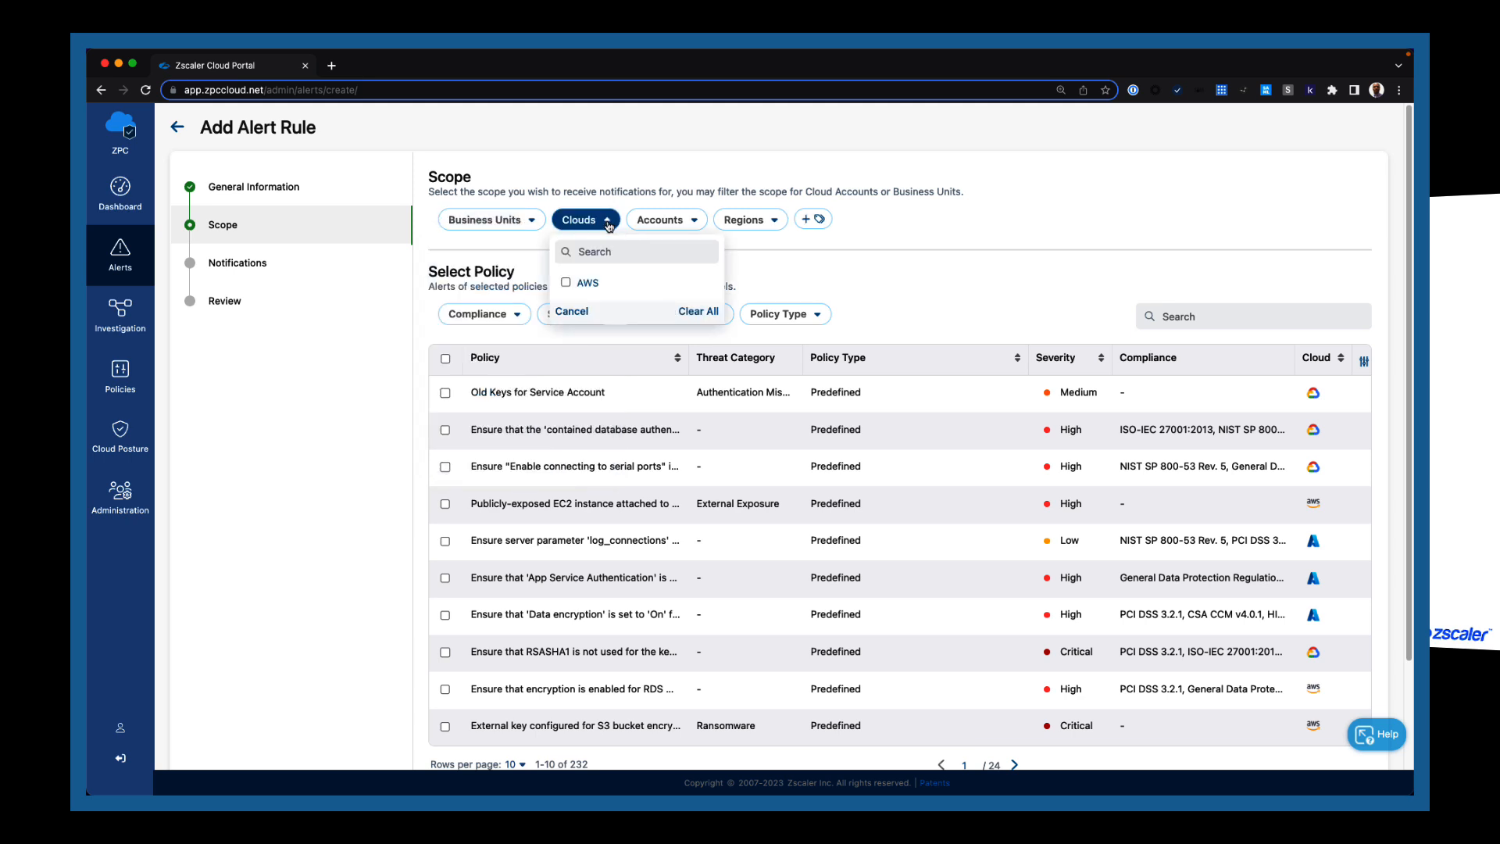
click(608, 225)
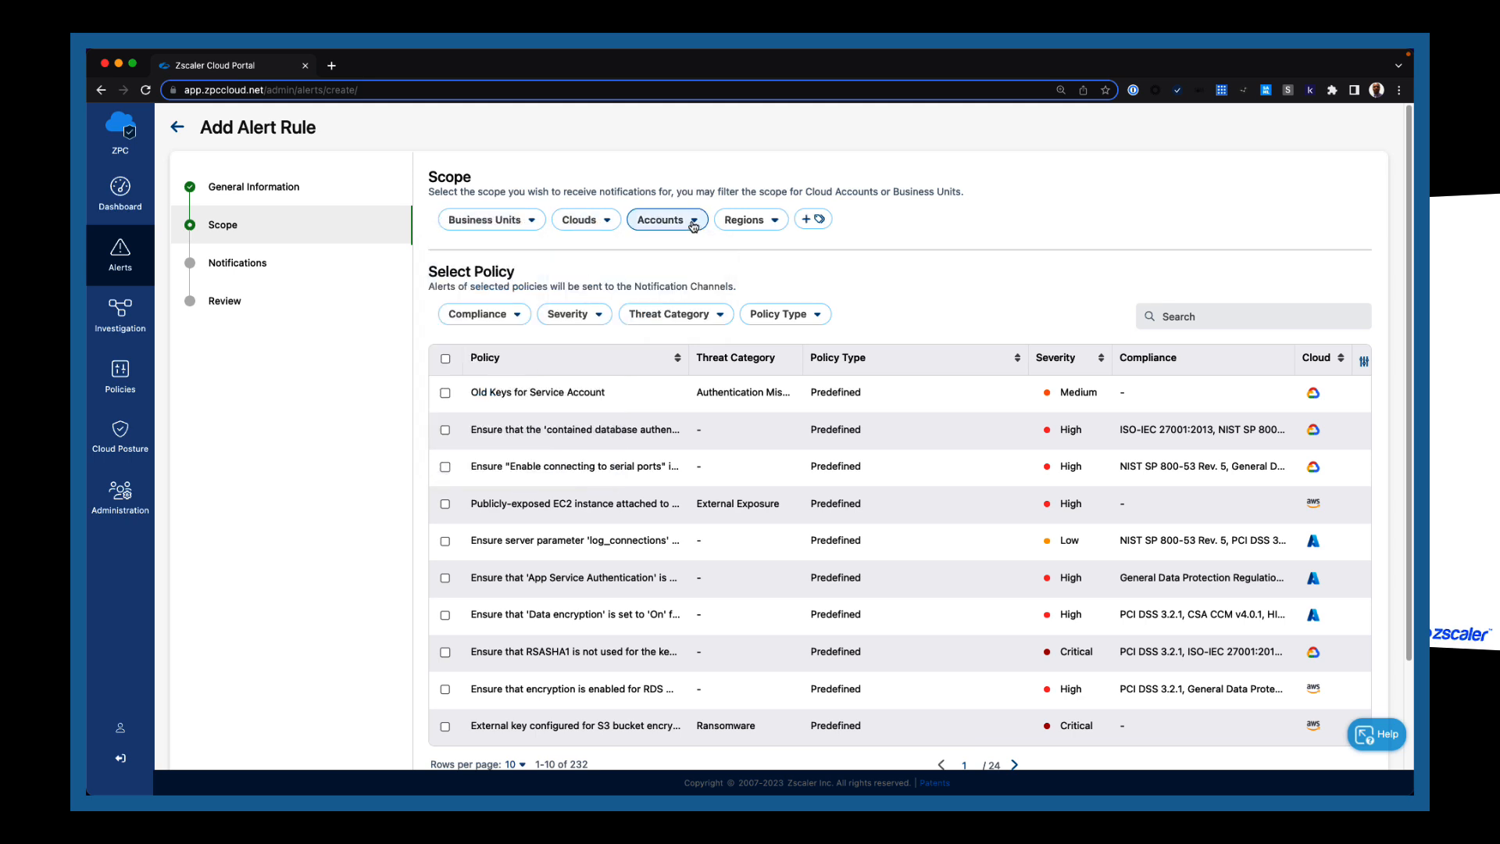
click(698, 223)
click(695, 222)
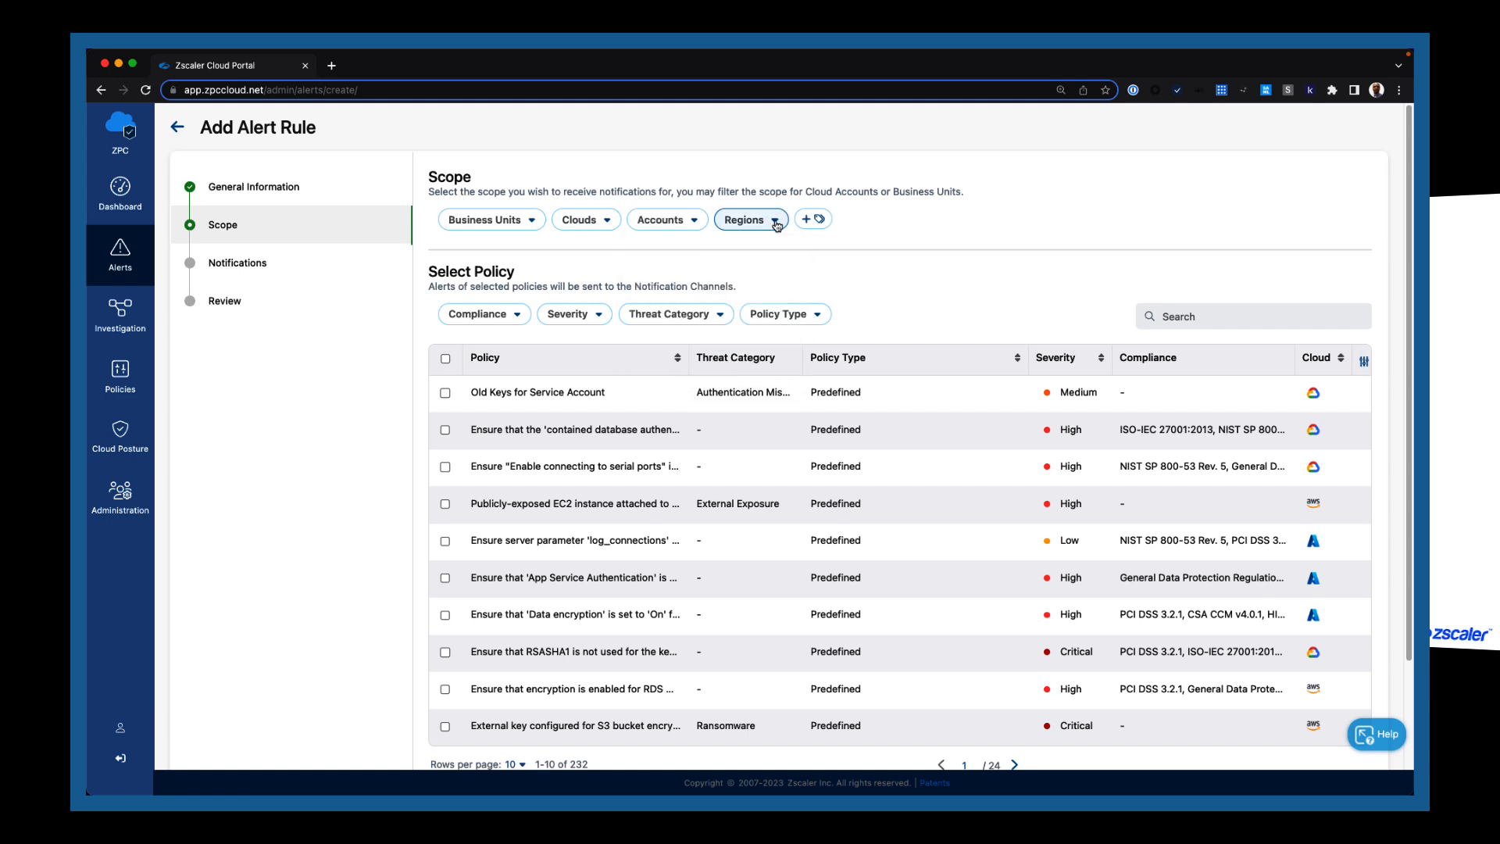
click(776, 223)
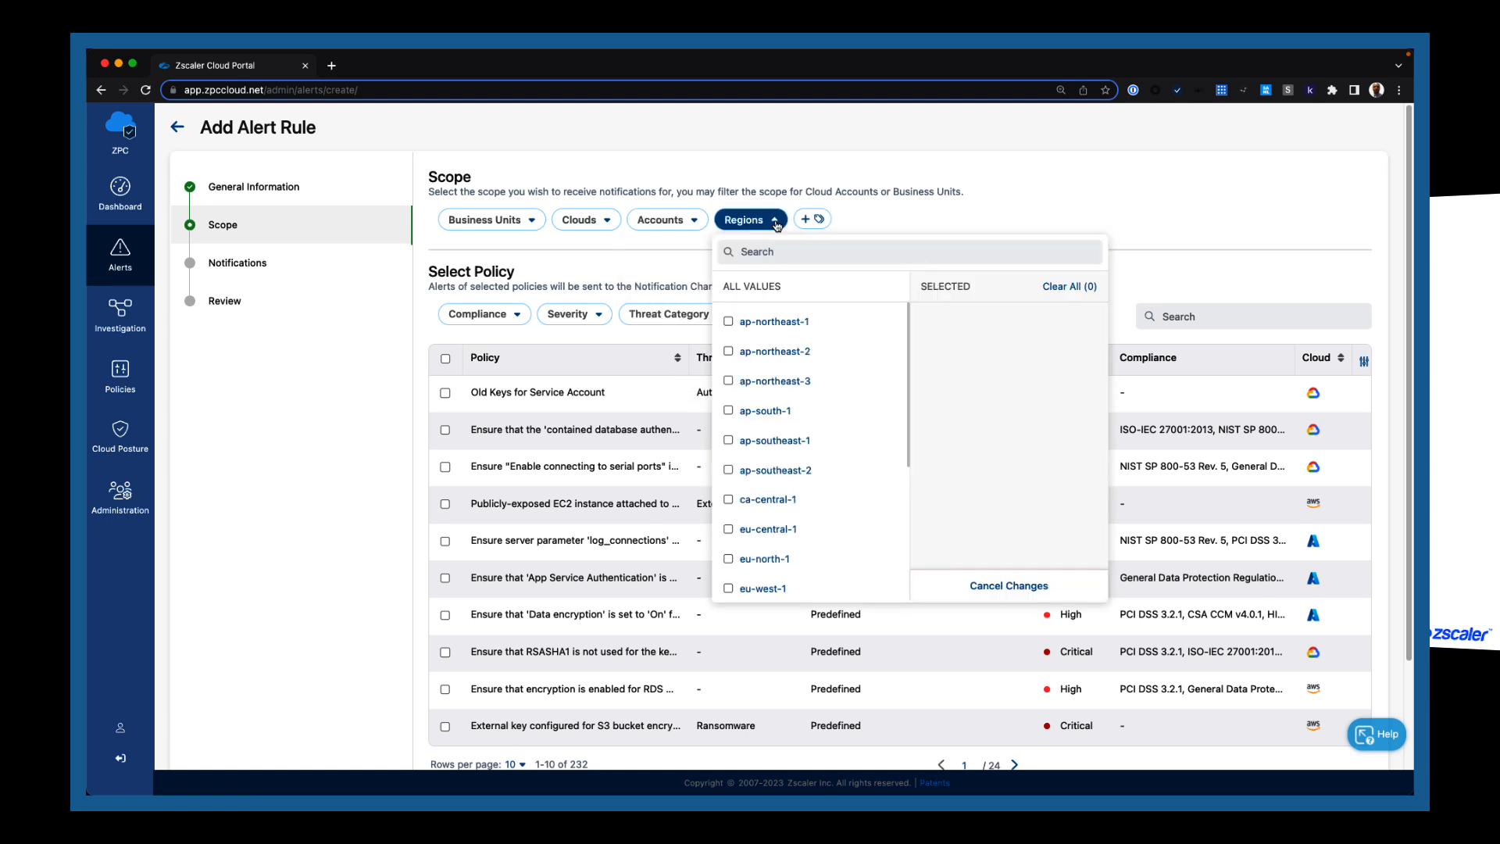
click(776, 224)
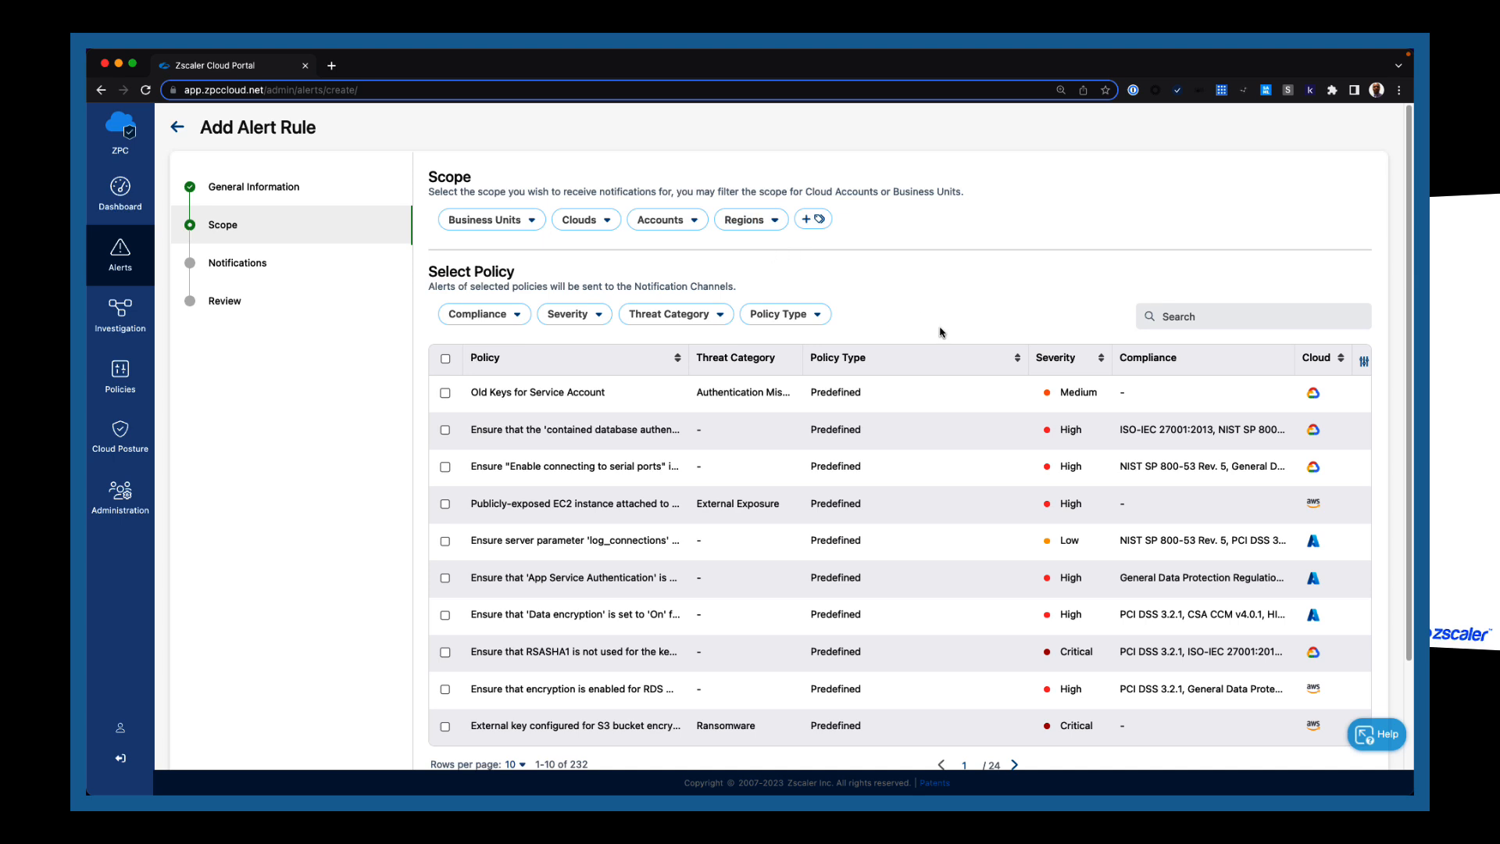
- Examine the Compliance, Severity, Threat Category and Policy Type filter options for selecting policies
click(515, 317)
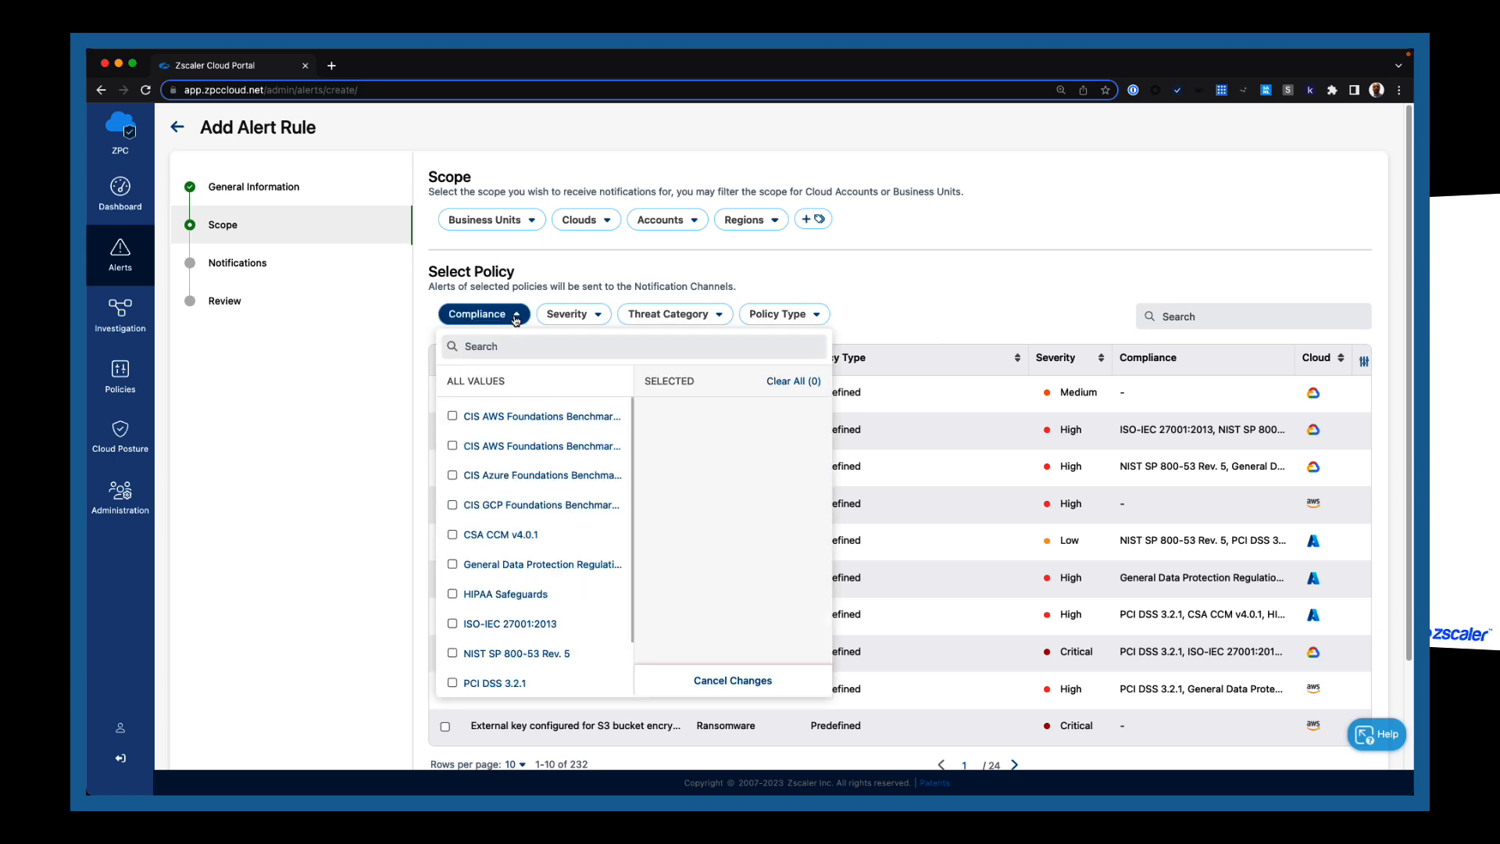
click(594, 318)
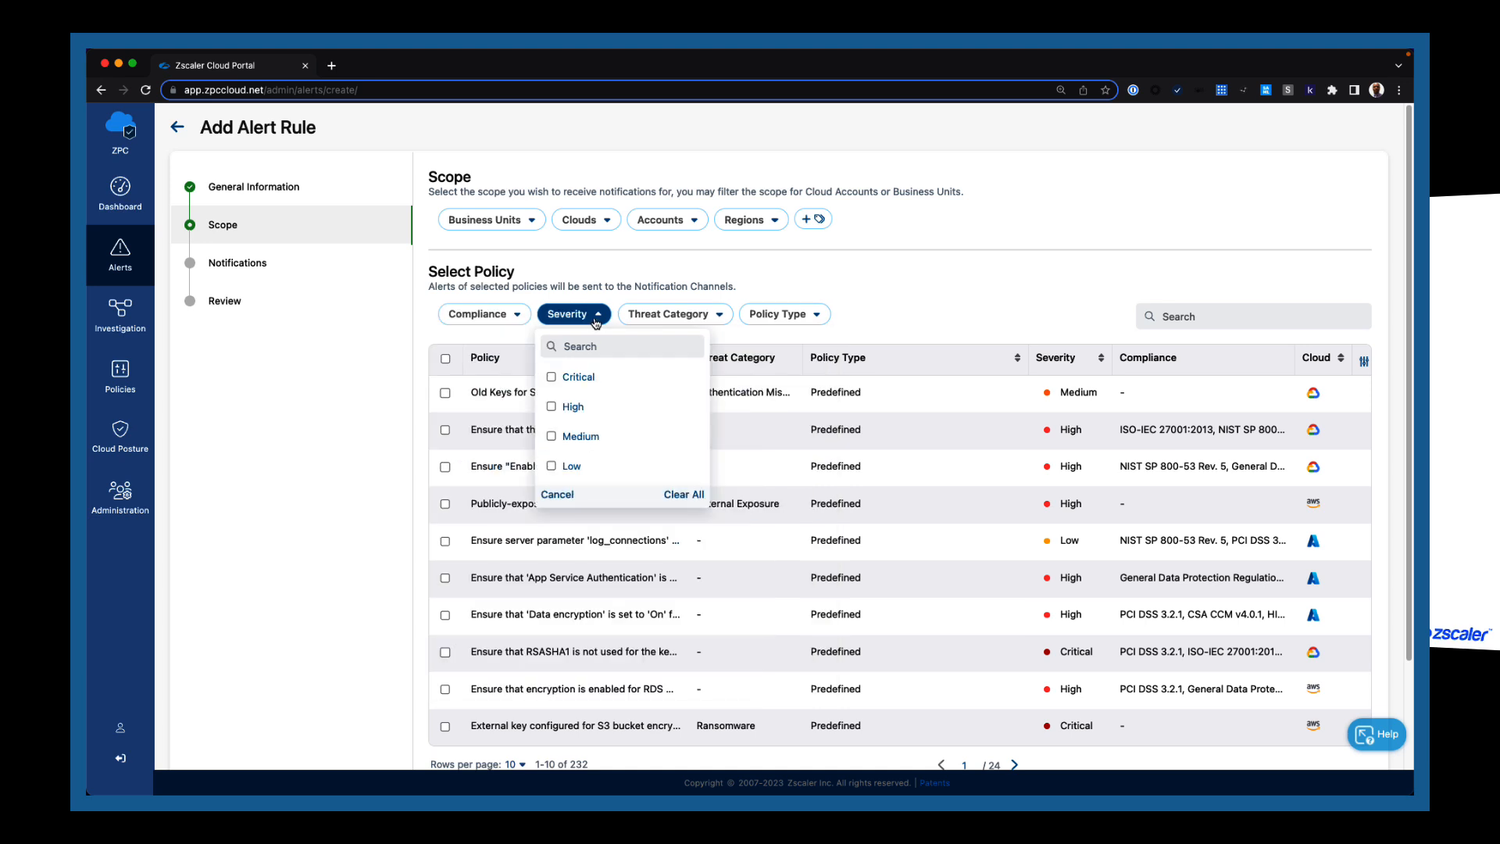
click(714, 318)
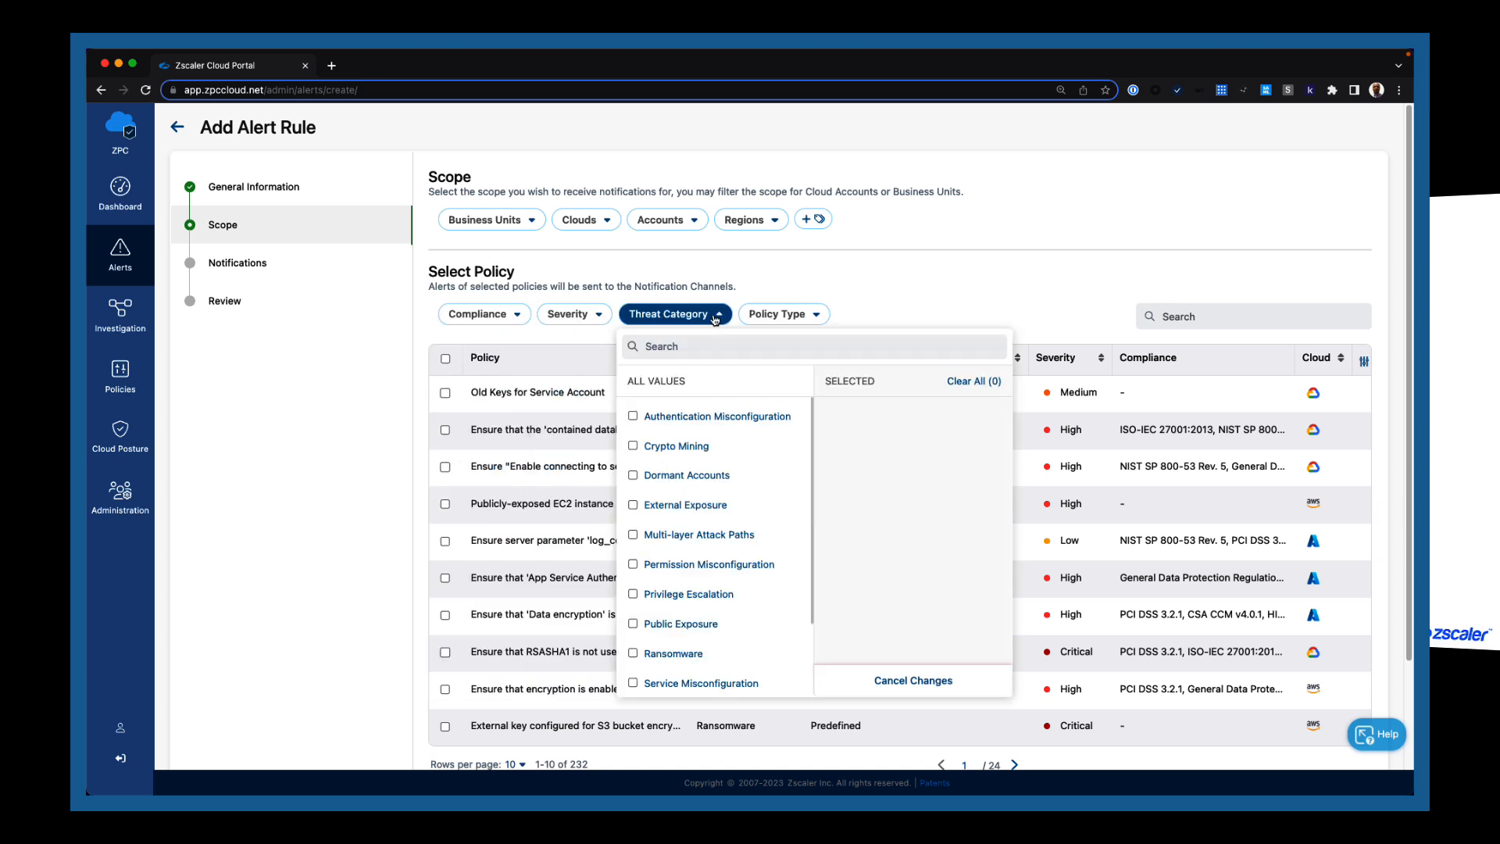
click(816, 320)
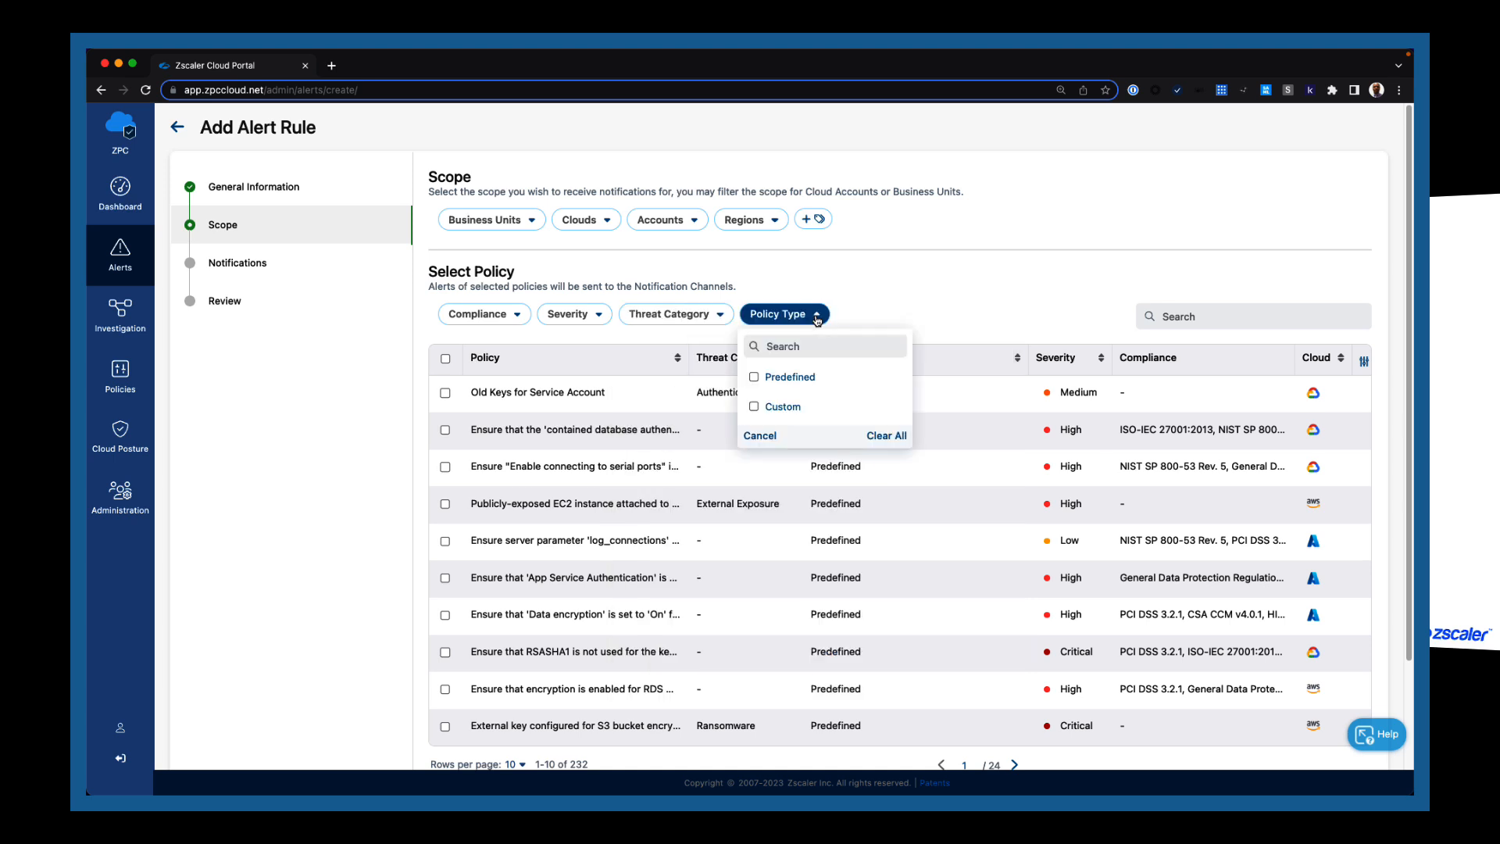
click(896, 320)
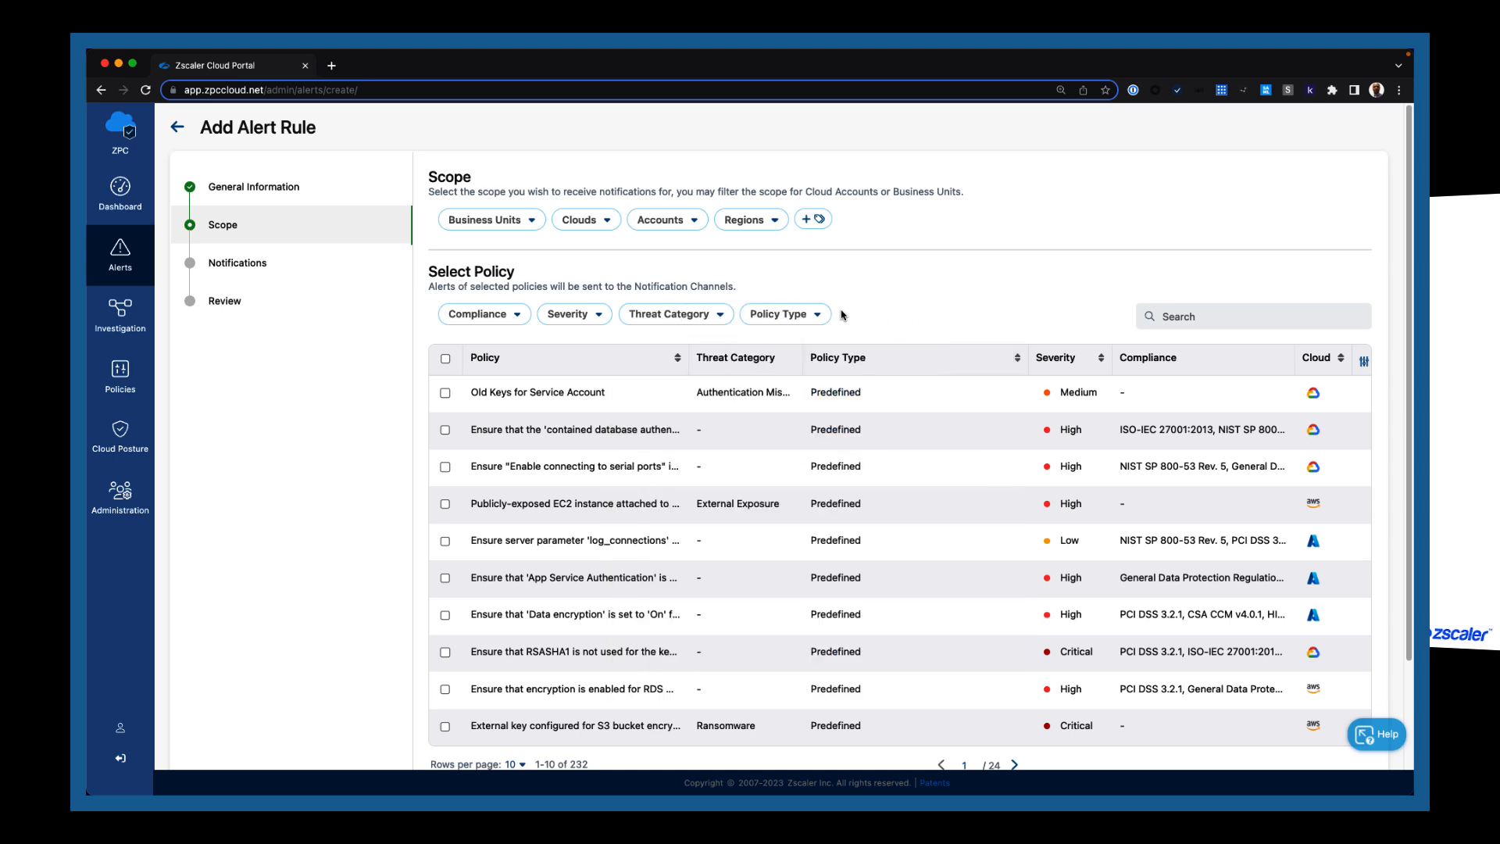
- Sort the policy list by cloud so AWS comes first, select all policies, and proceed to the notification settings
click(1339, 360)
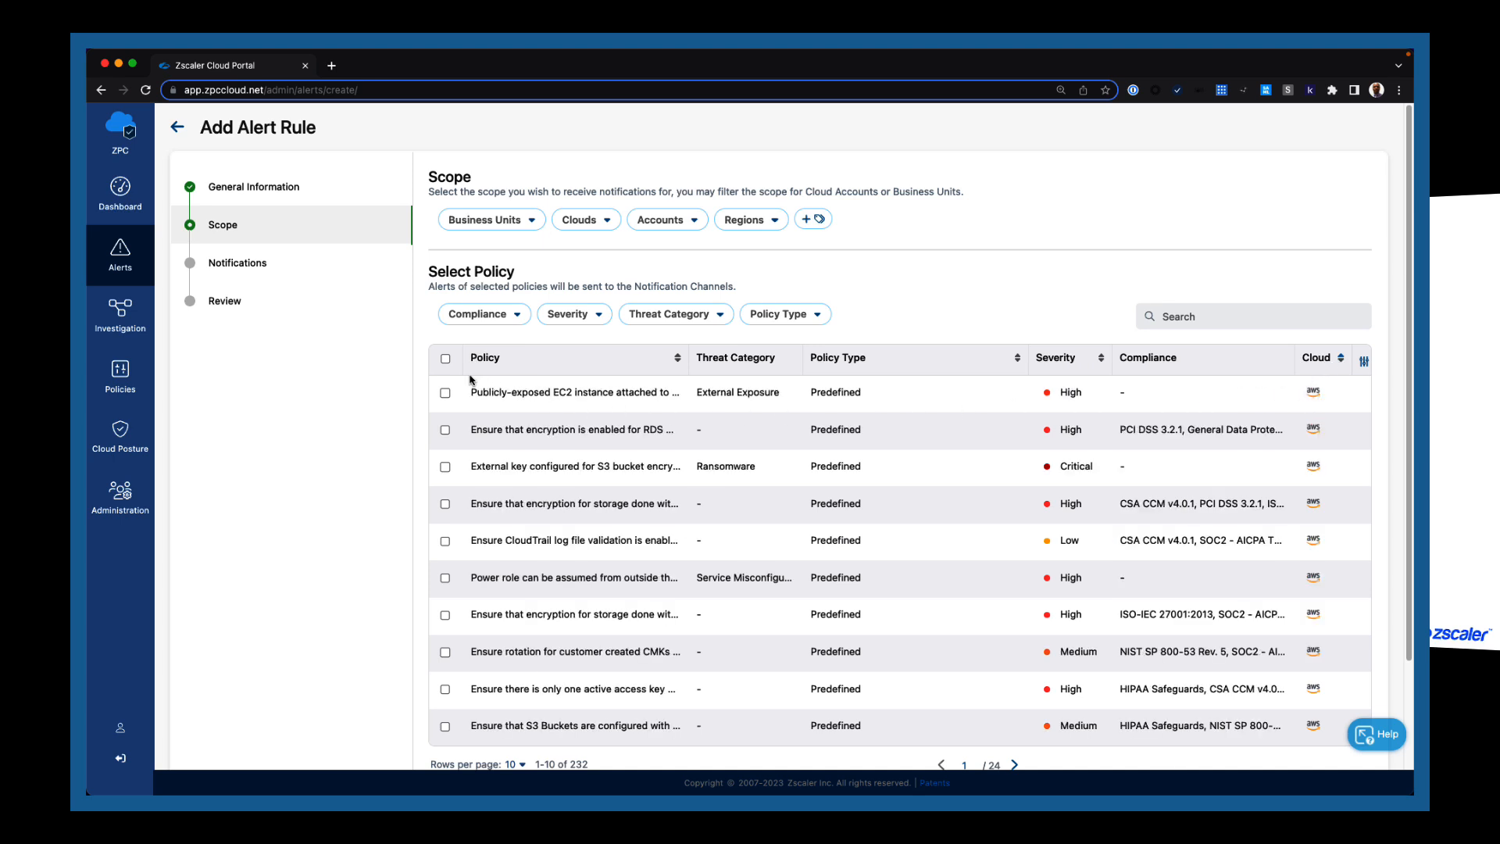
click(446, 361)
scroll(1363, 699, down, 3)
click(1361, 700)
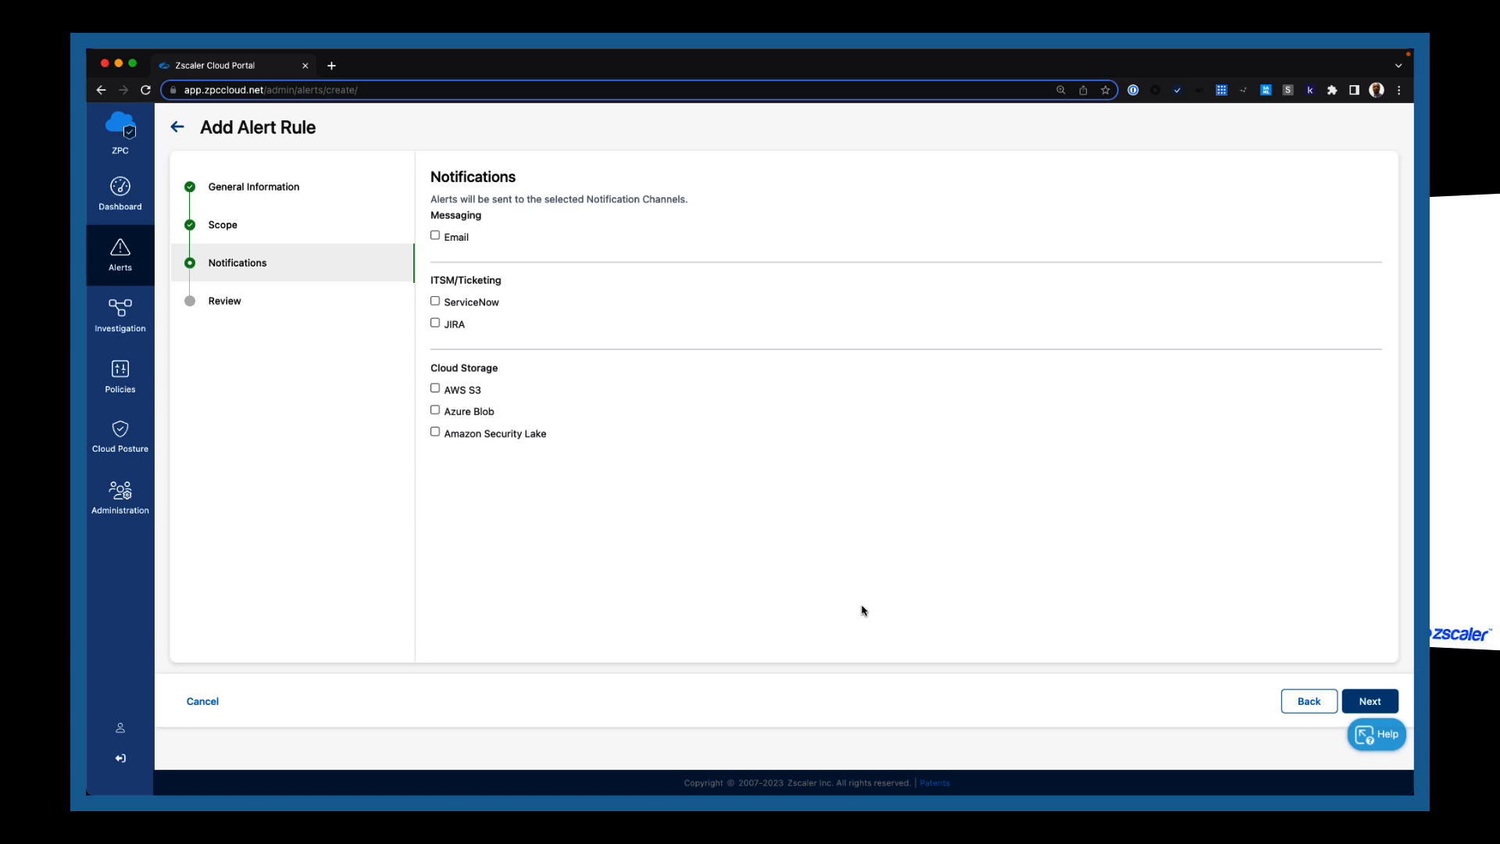
- Enable JIRA as the ticketing channel, choose the Jira integration, and enter the assignee's email
click(435, 325)
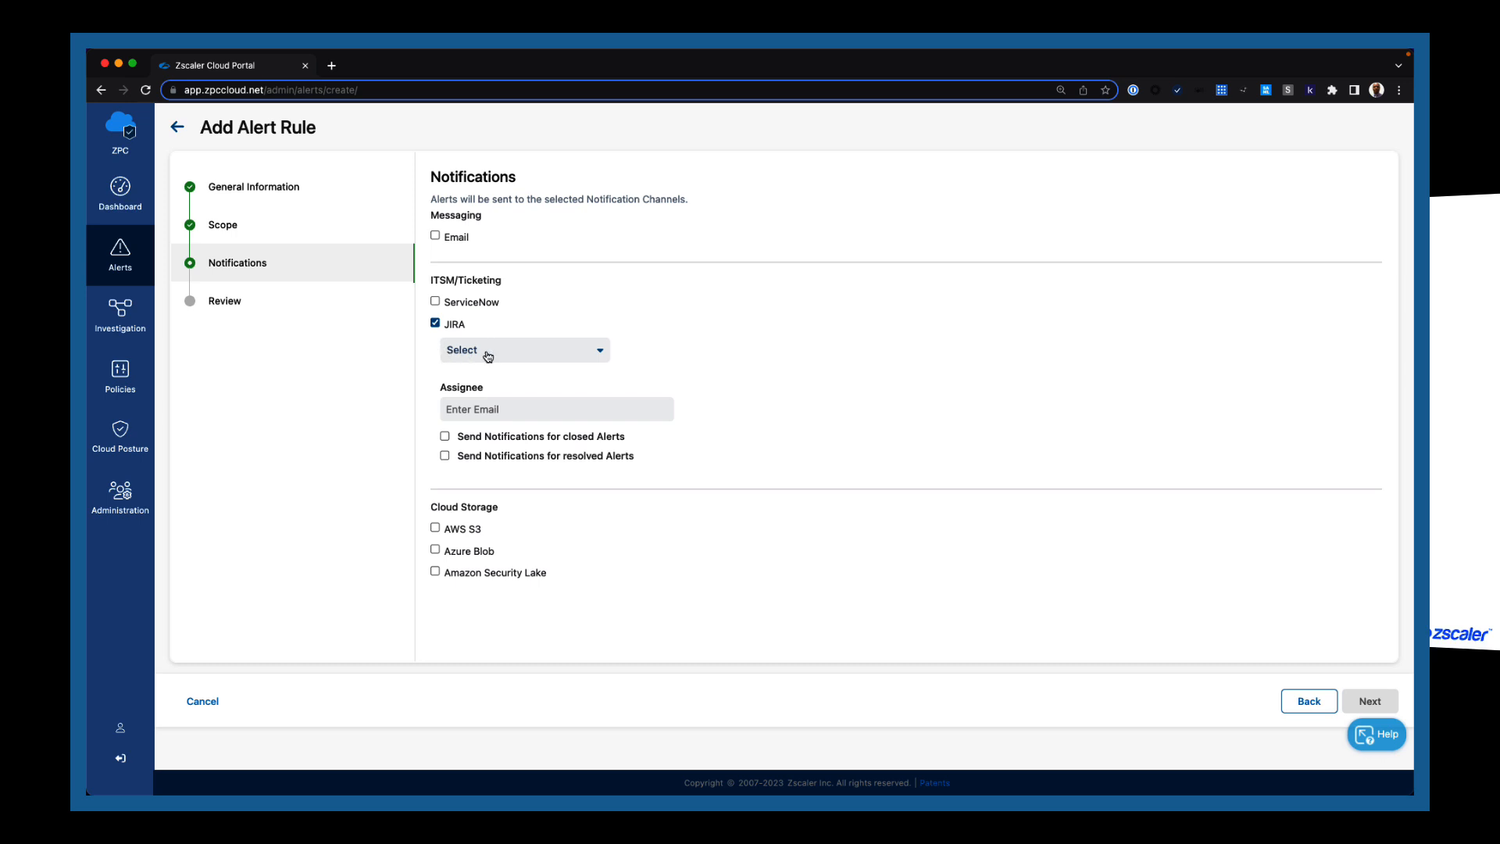
click(599, 350)
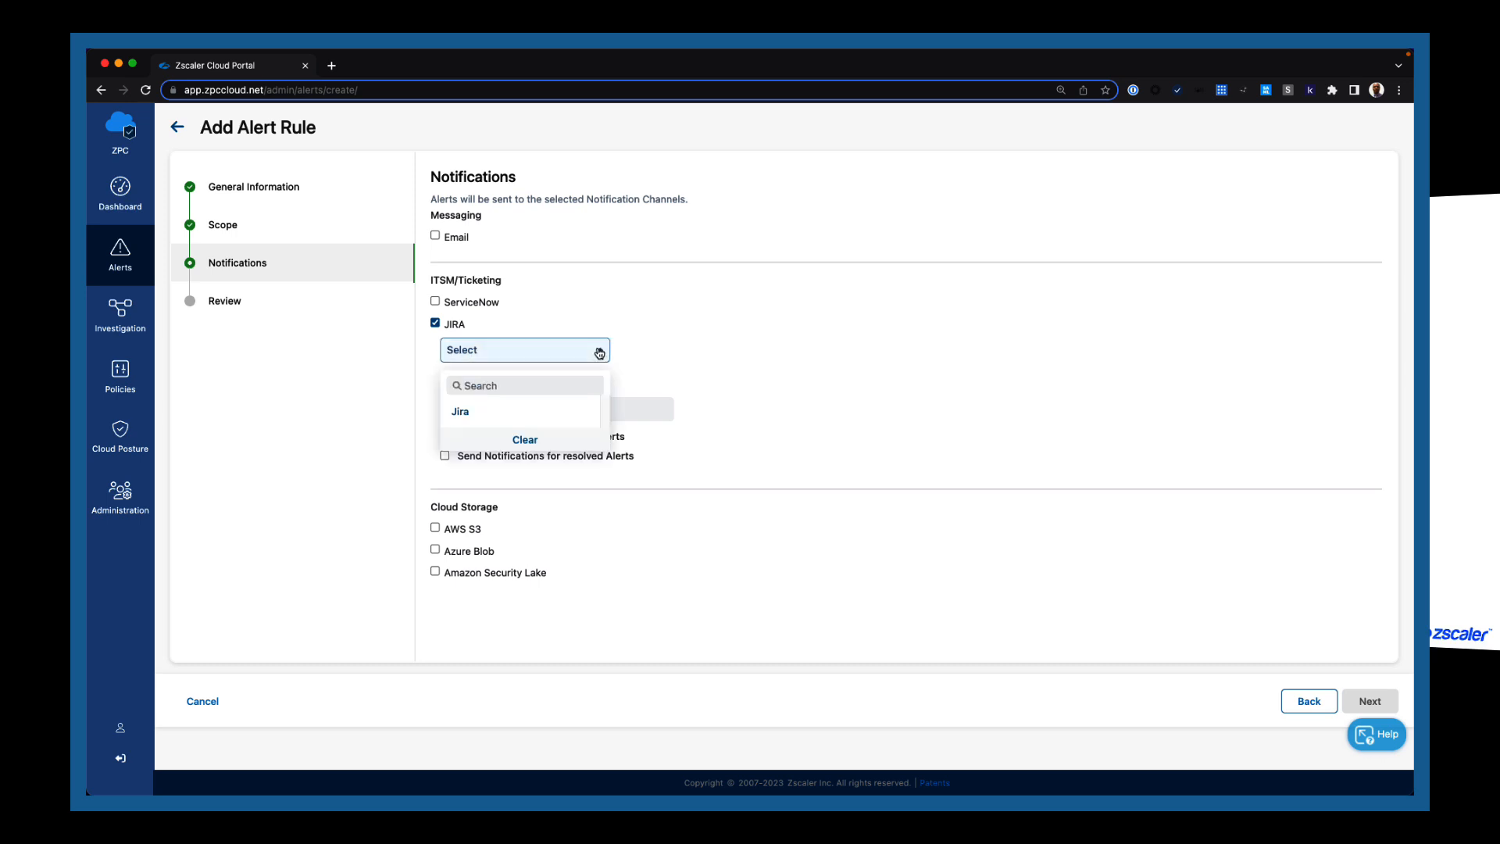
click(490, 412)
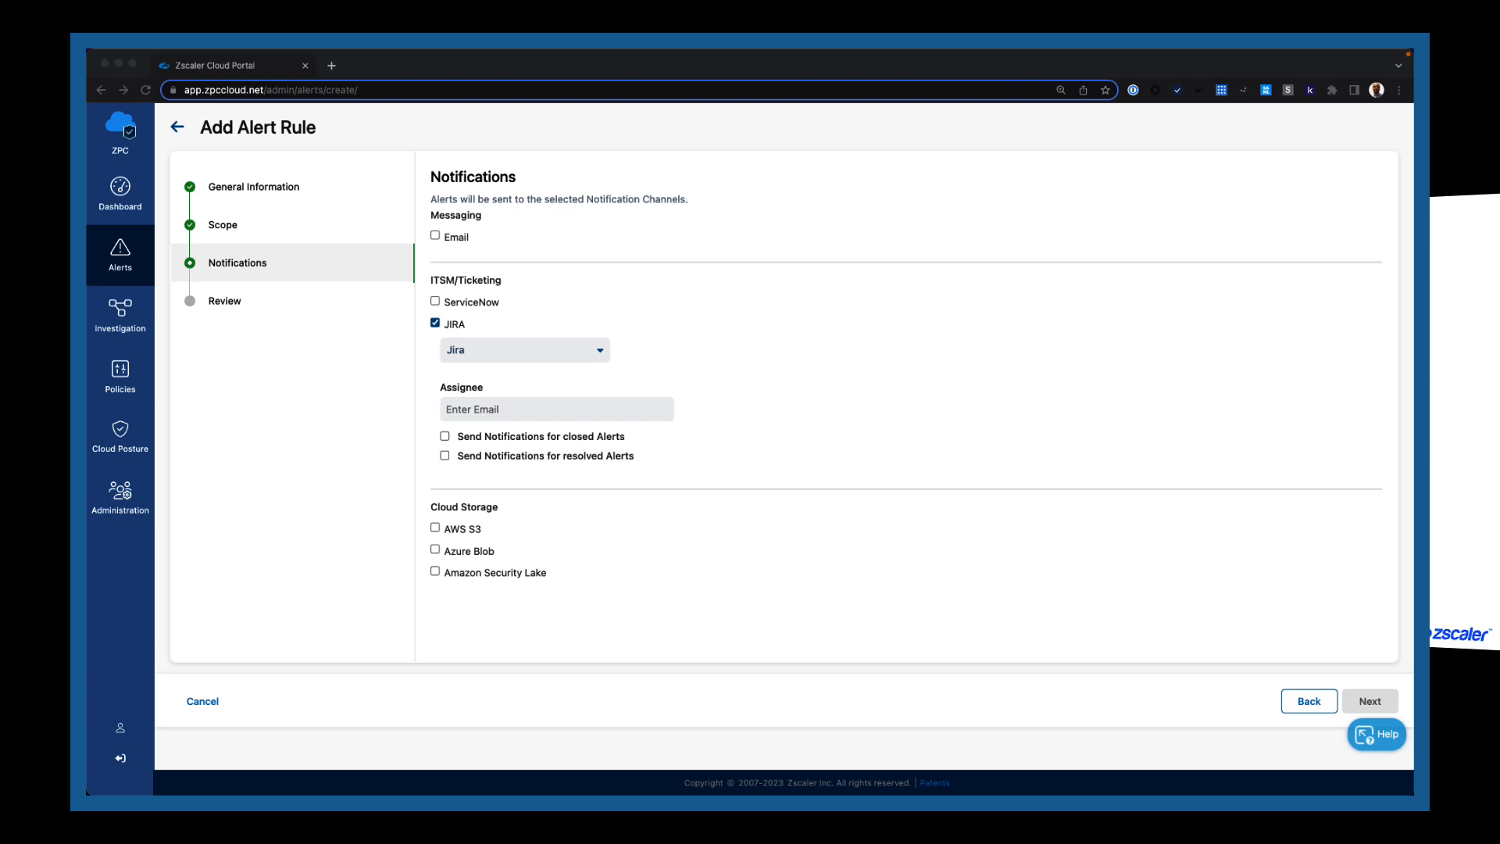
click(500, 409)
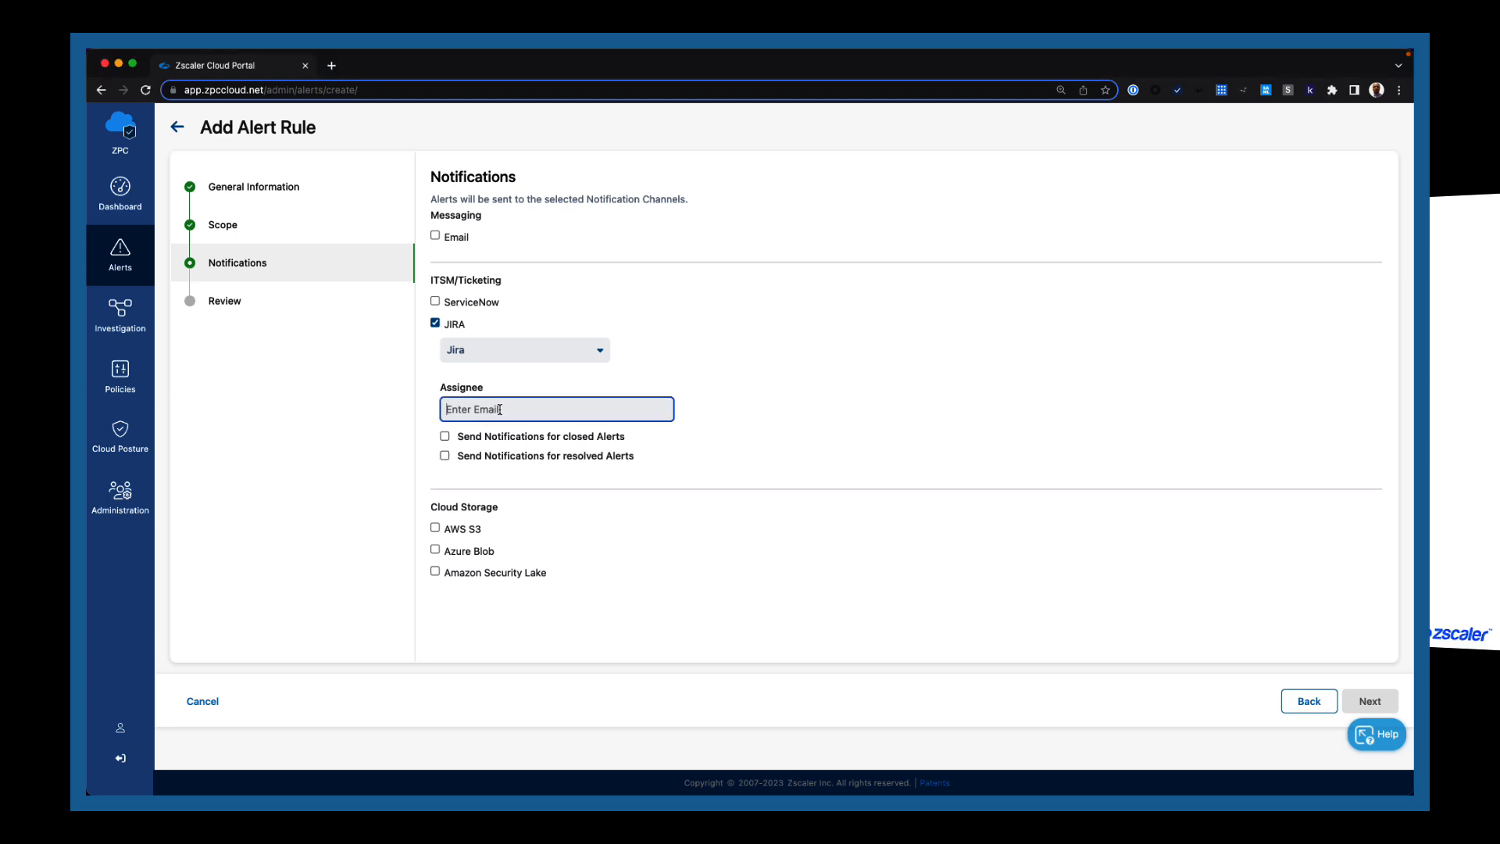
key(super+v)
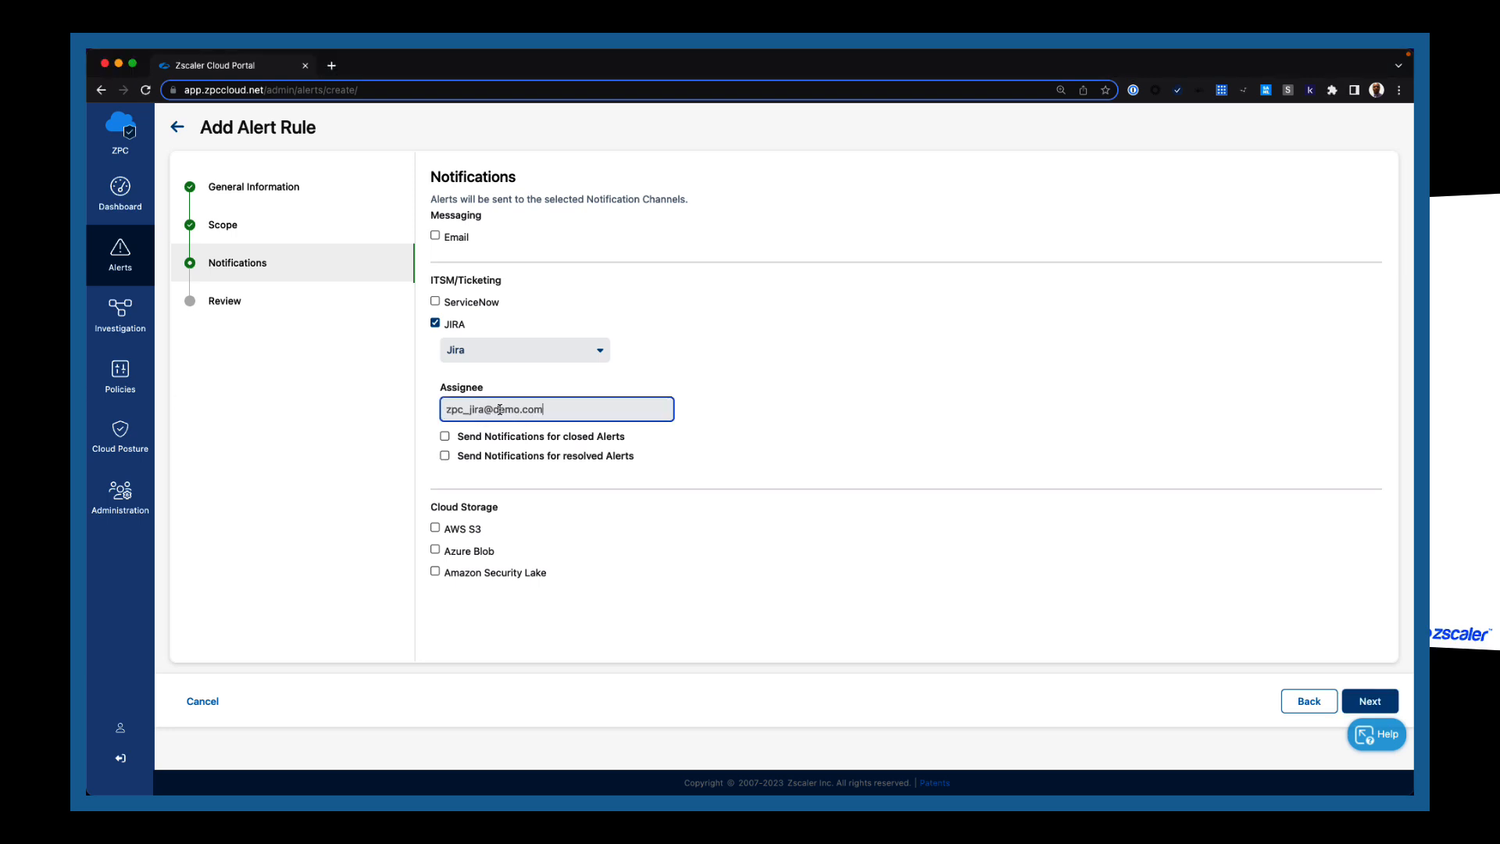
click(698, 417)
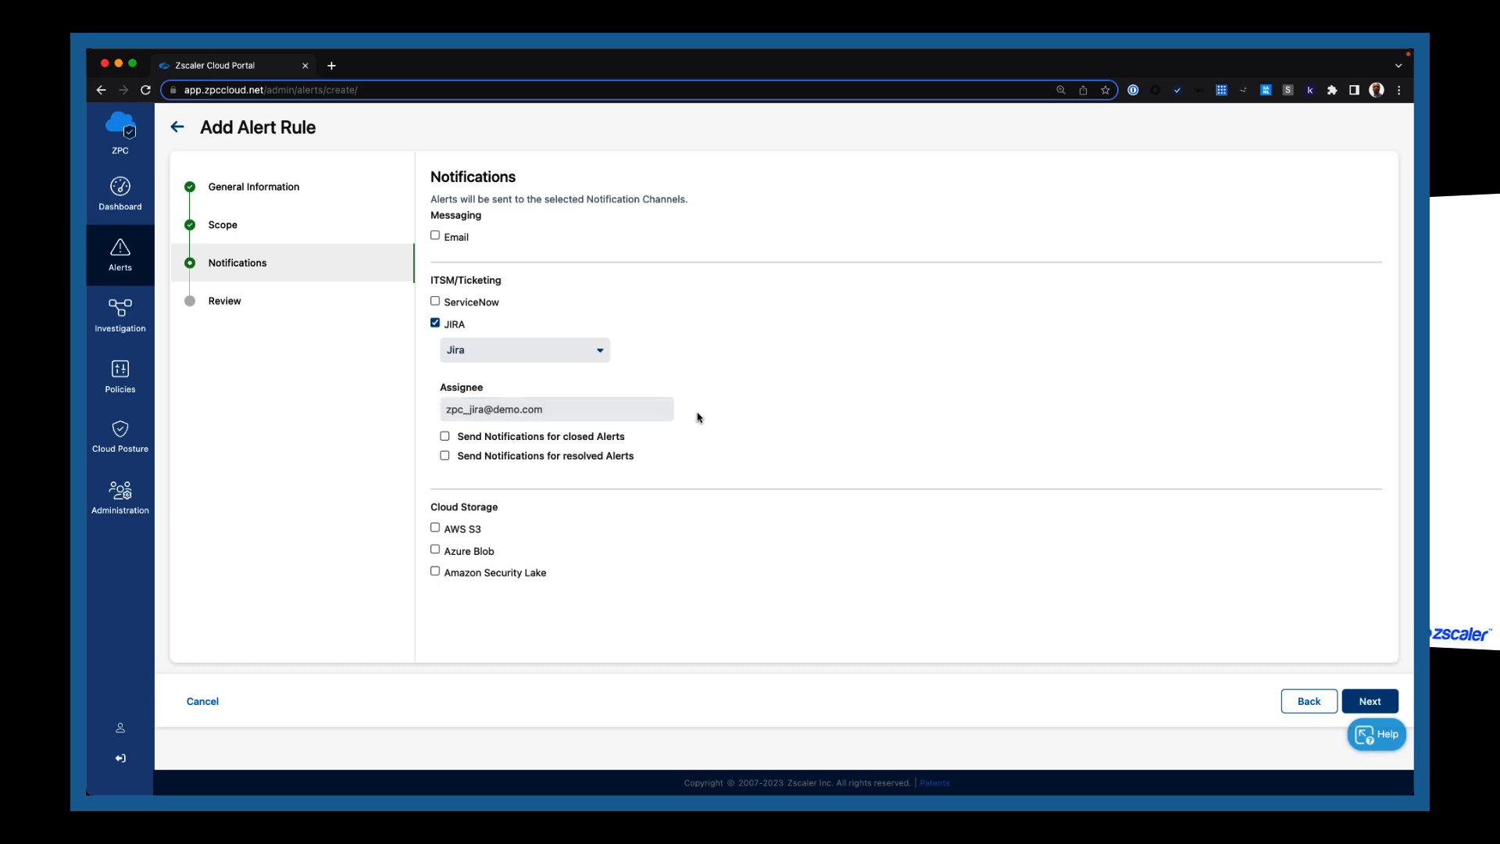
- Enable notifications for closed and resolved alerts, and finish creating the AWS-Alerts rule
click(445, 437)
click(444, 456)
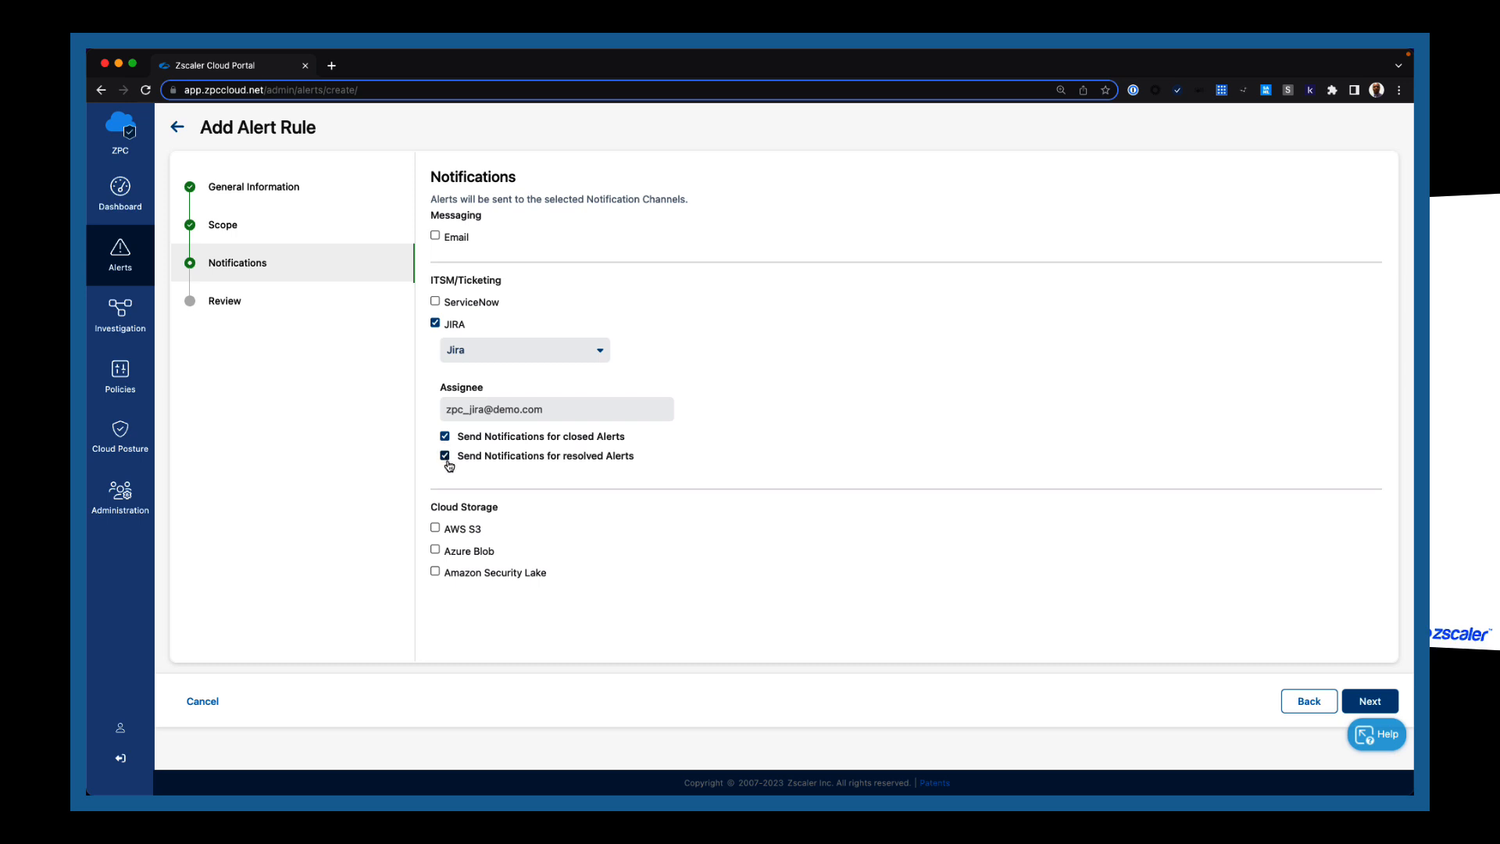
click(1381, 701)
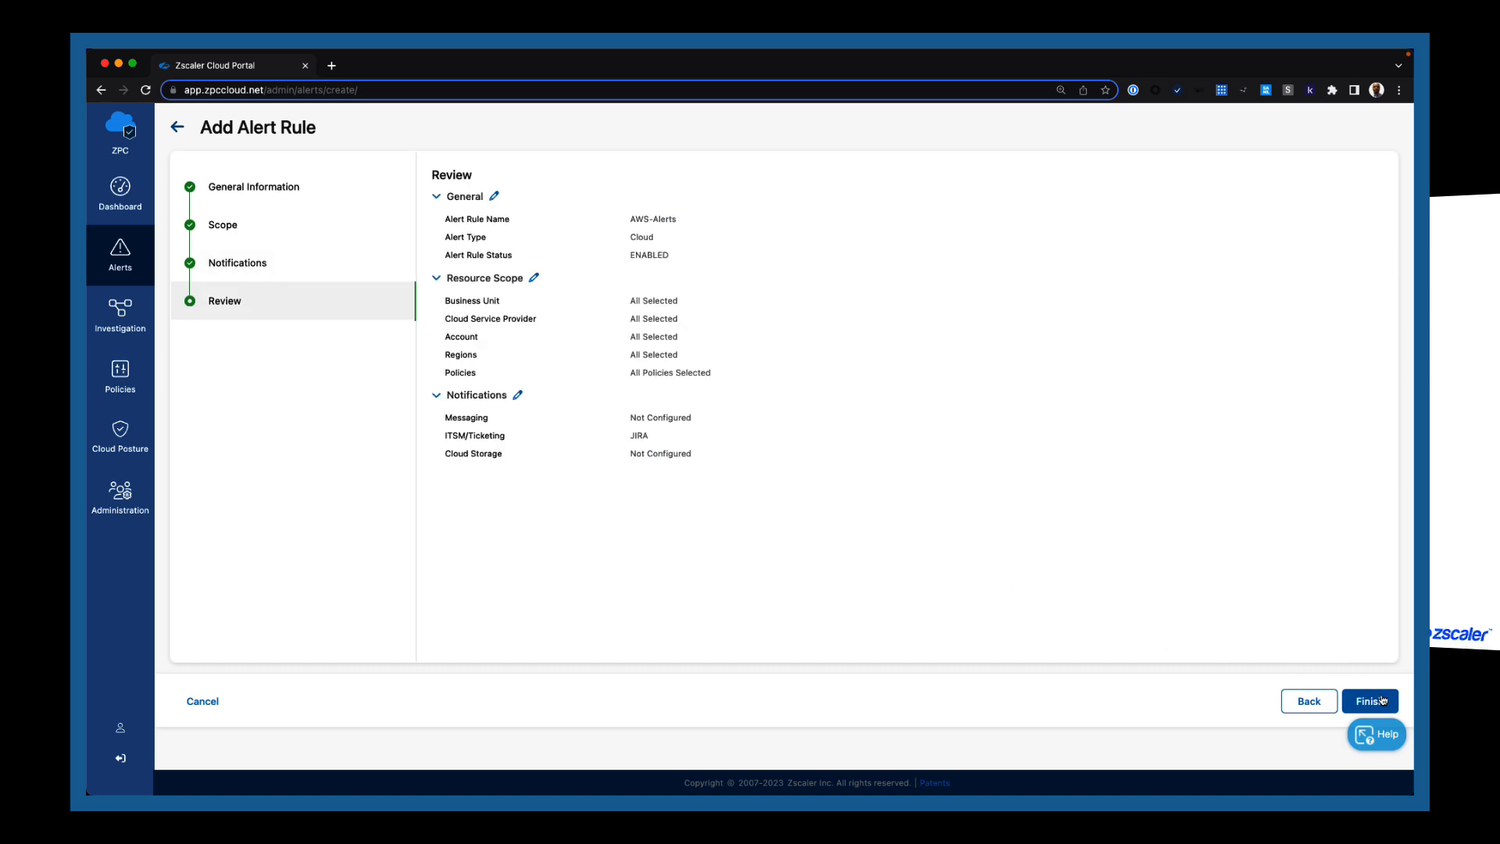
click(1381, 701)
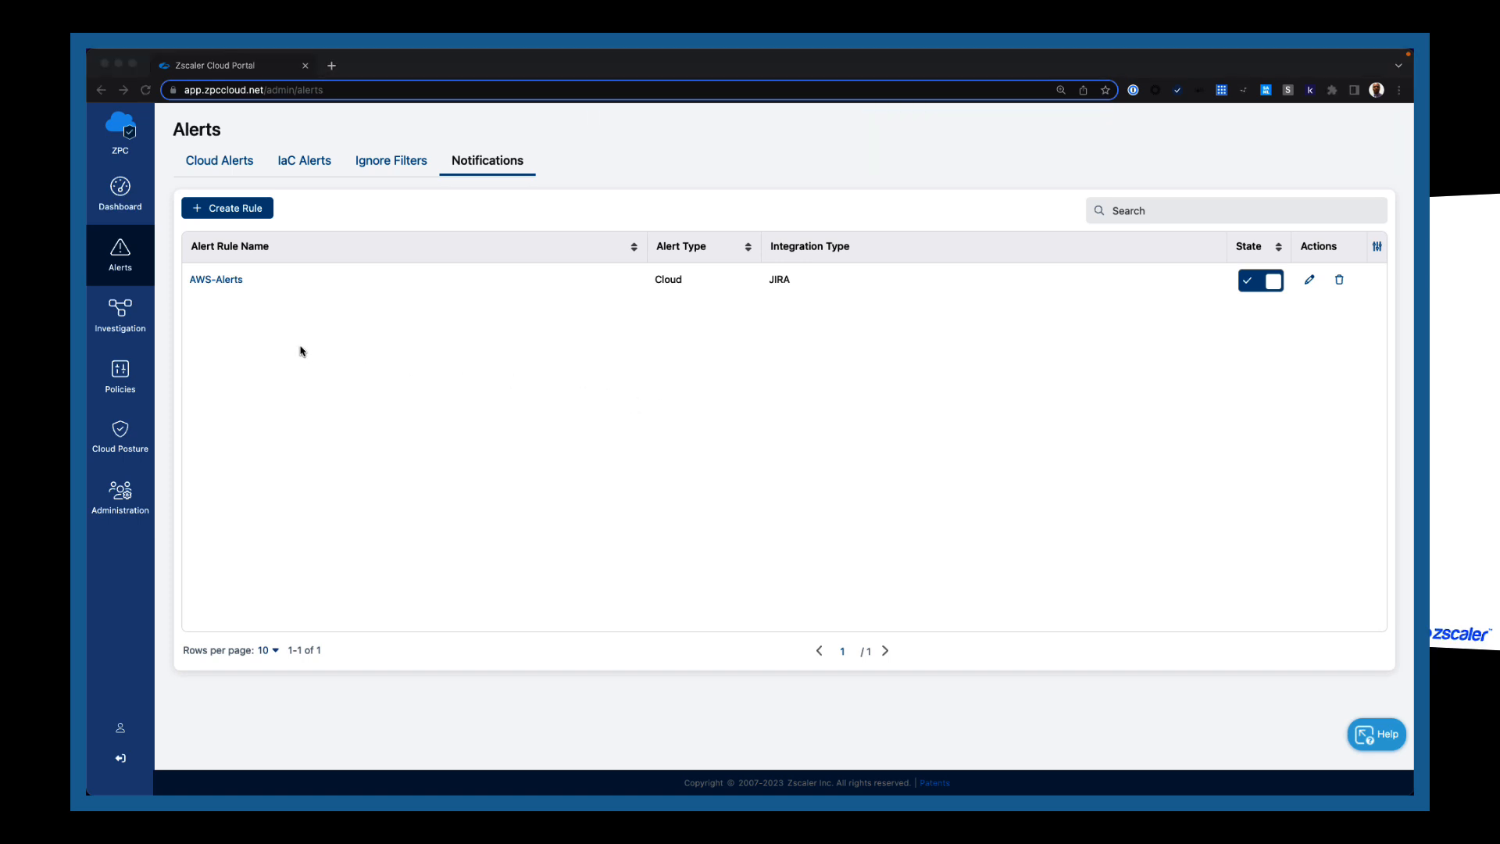
- Create another alert rule named IaC-Alerts with alert type IaC, enable its status, and proceed to the scope
click(250, 211)
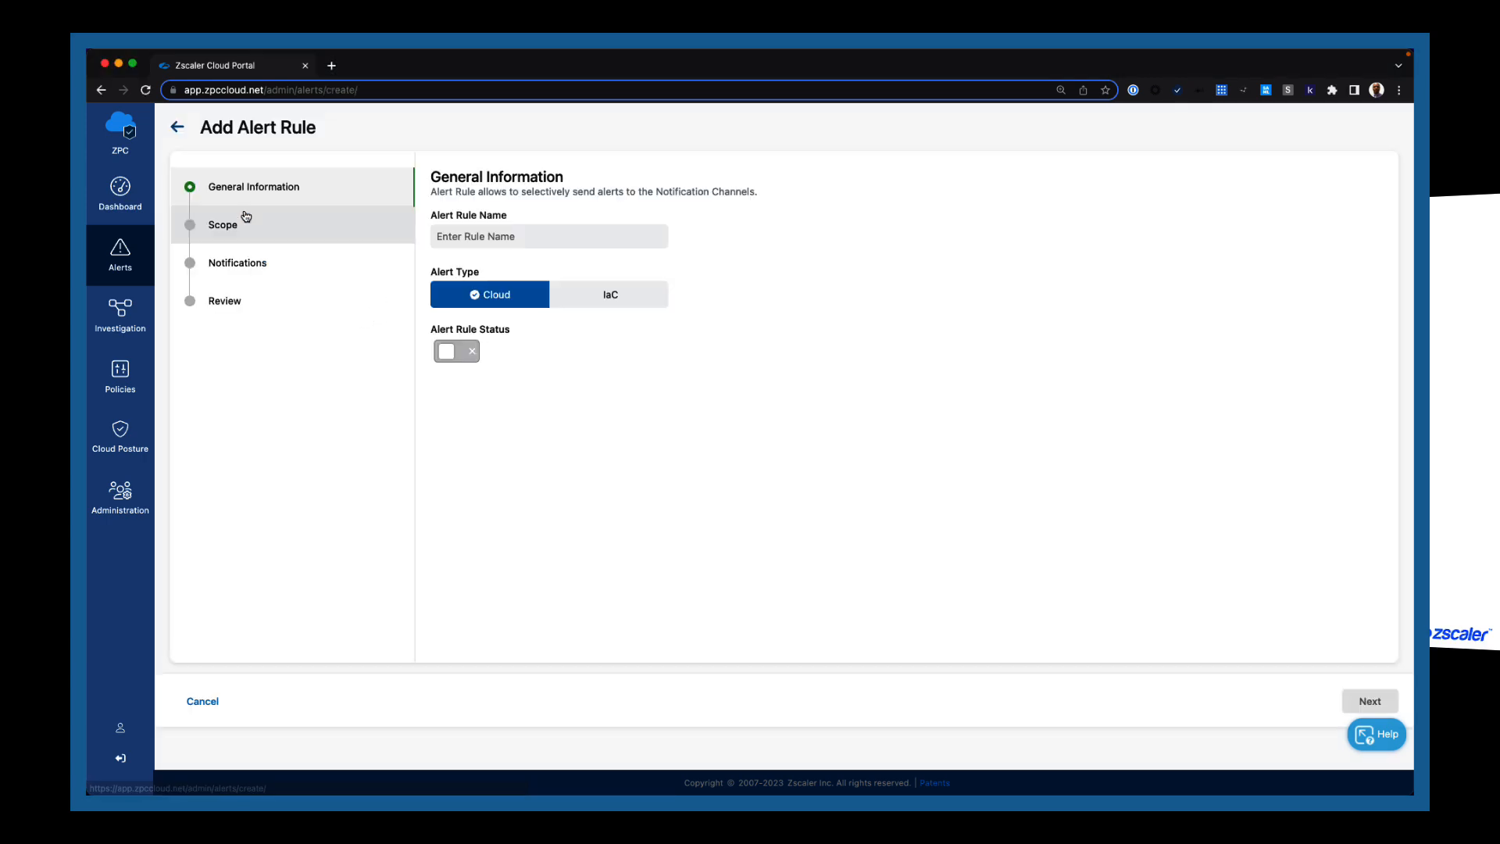
click(464, 235)
text(IaC-Alerts)
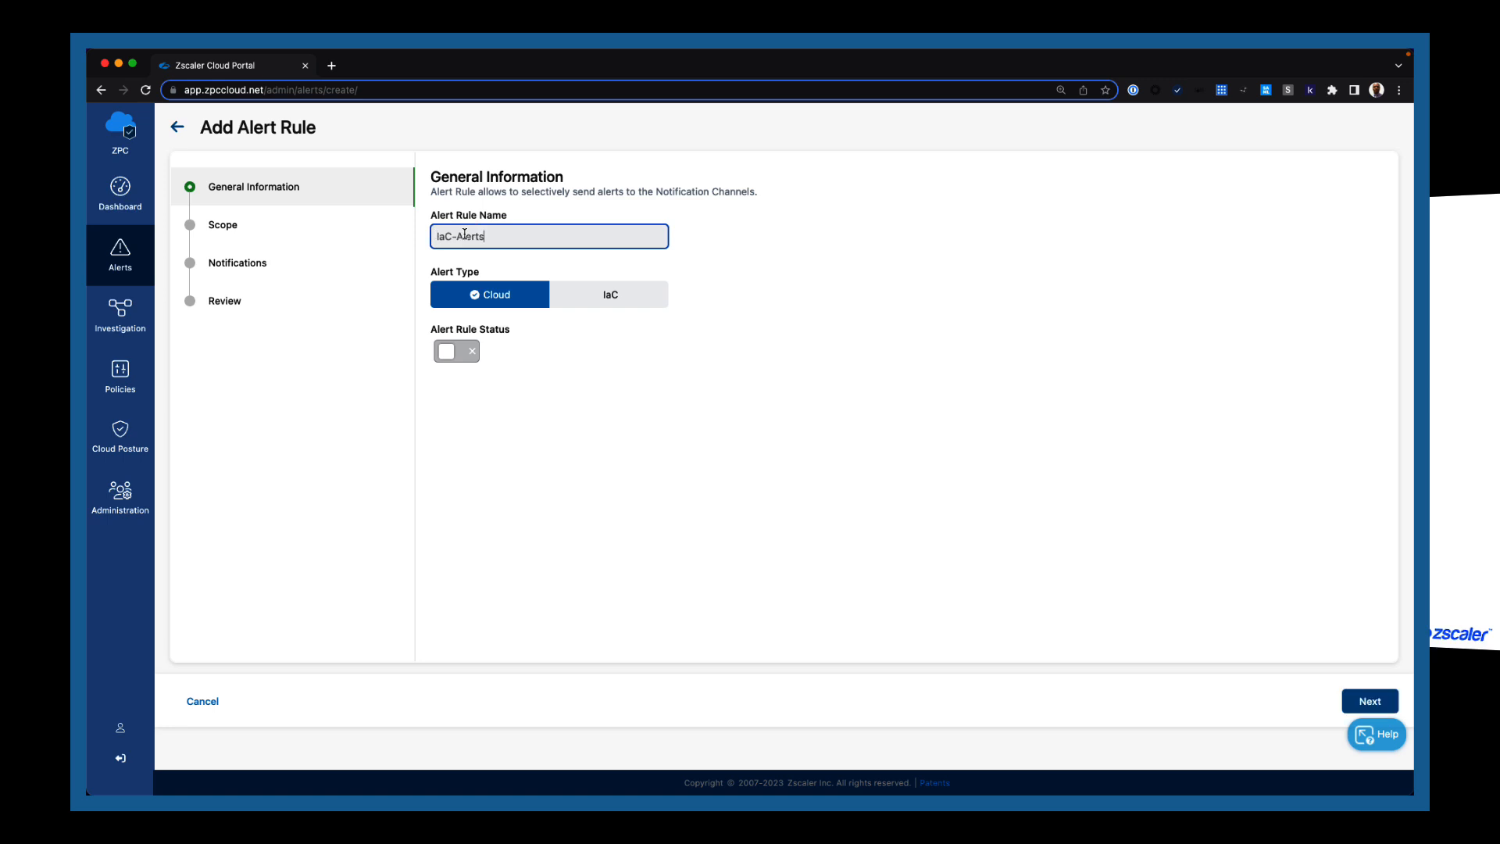
click(754, 258)
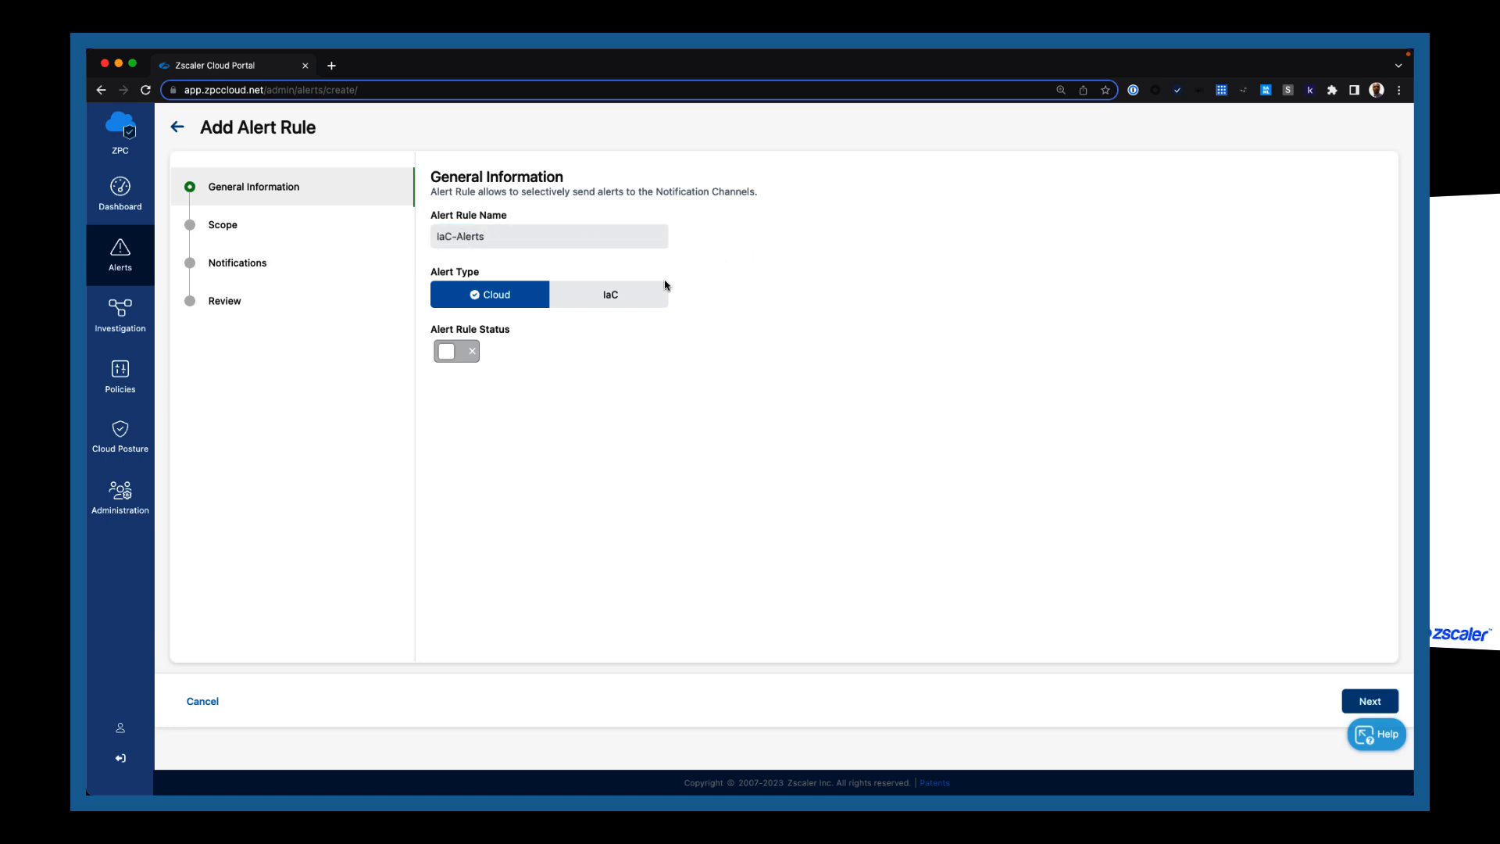
click(648, 304)
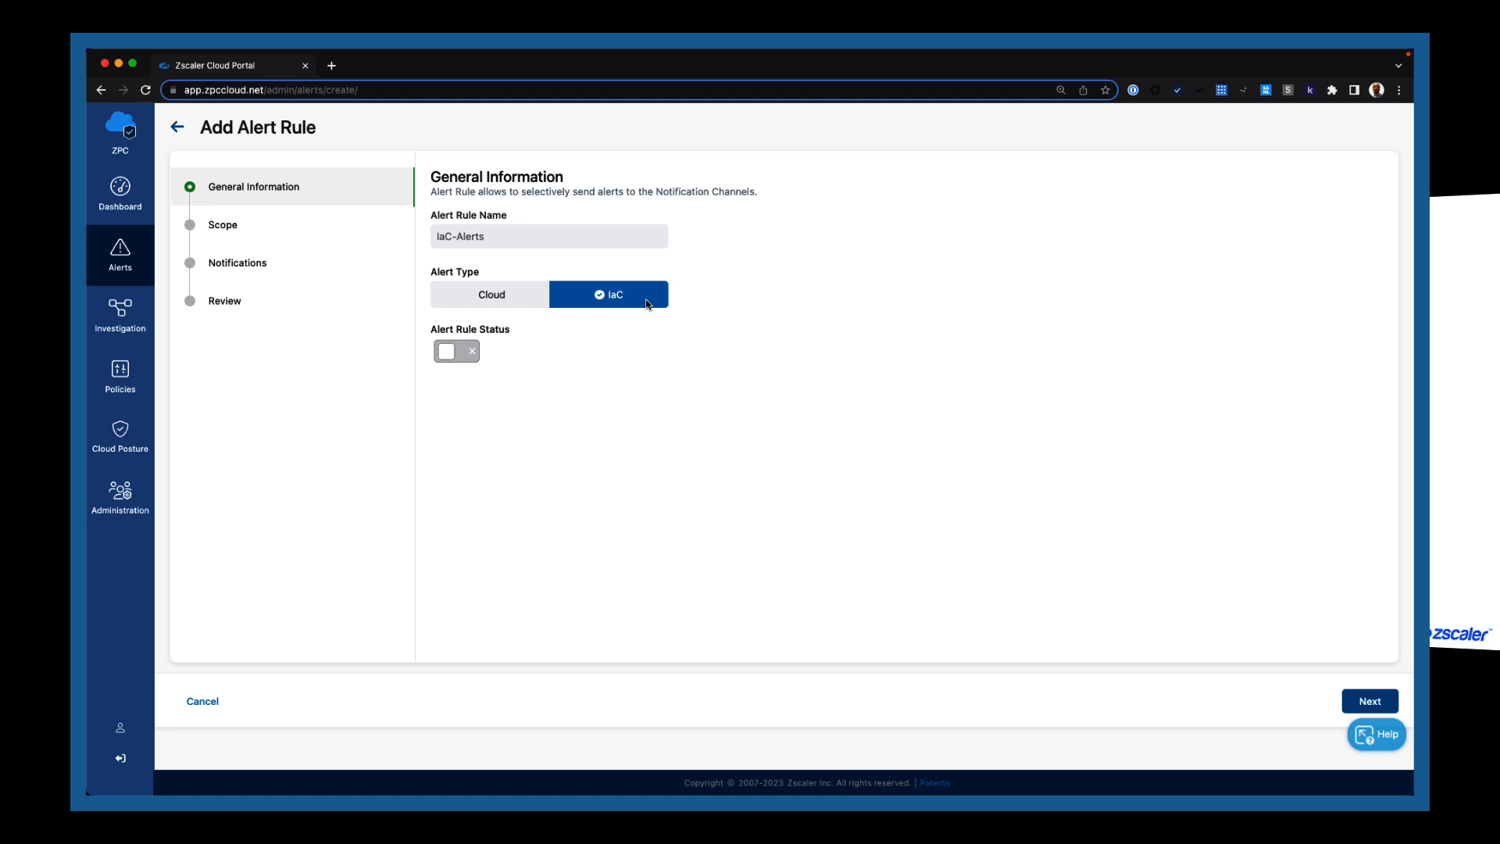
click(450, 356)
click(1354, 704)
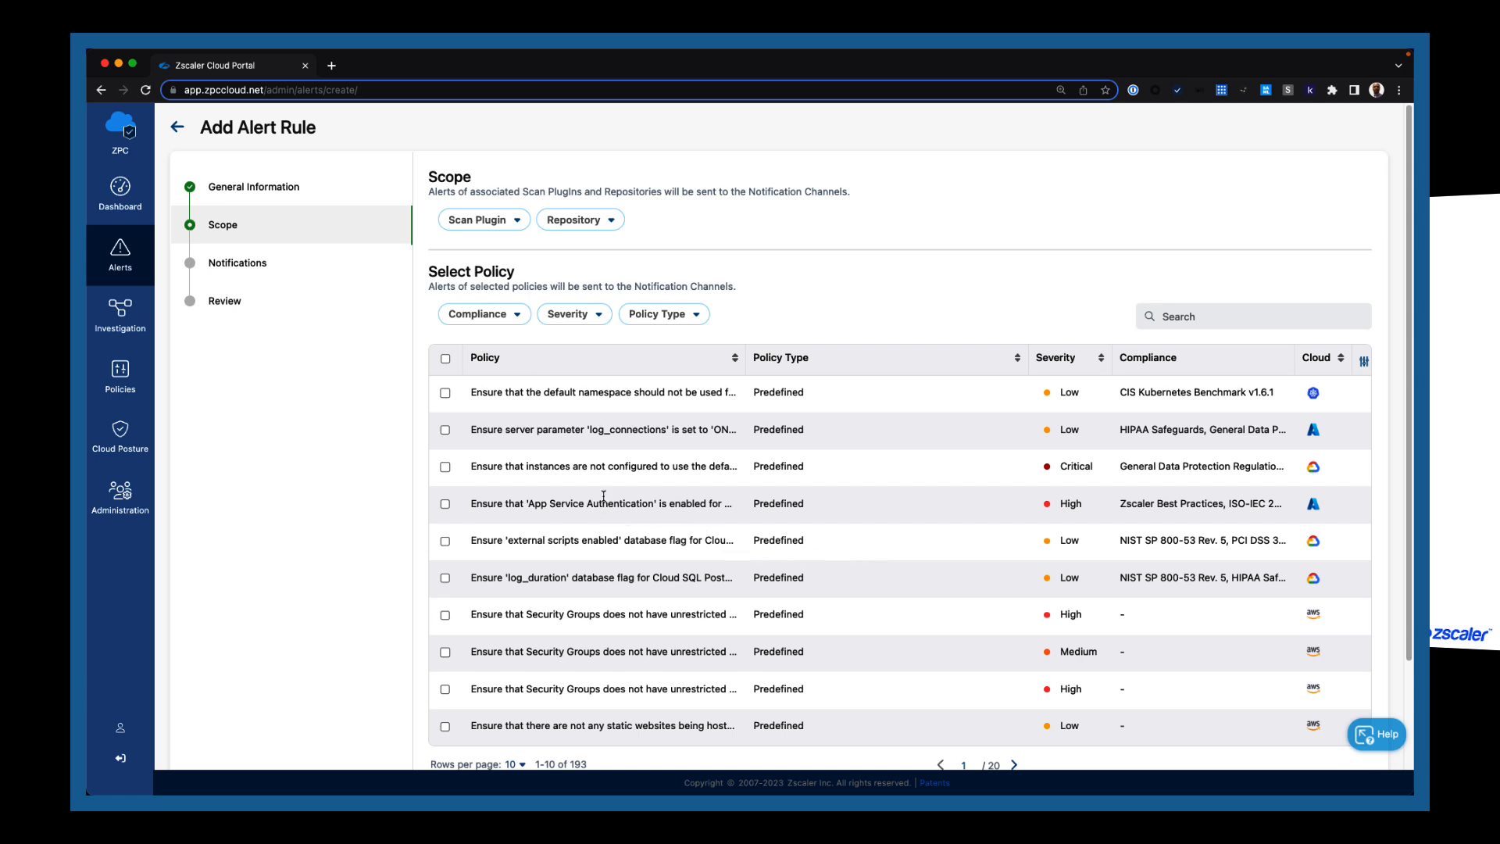
- Examine the Scan Plugin and Repository scope filters and the Compliance, Severity and Policy Type filters of the IaC rule
click(516, 225)
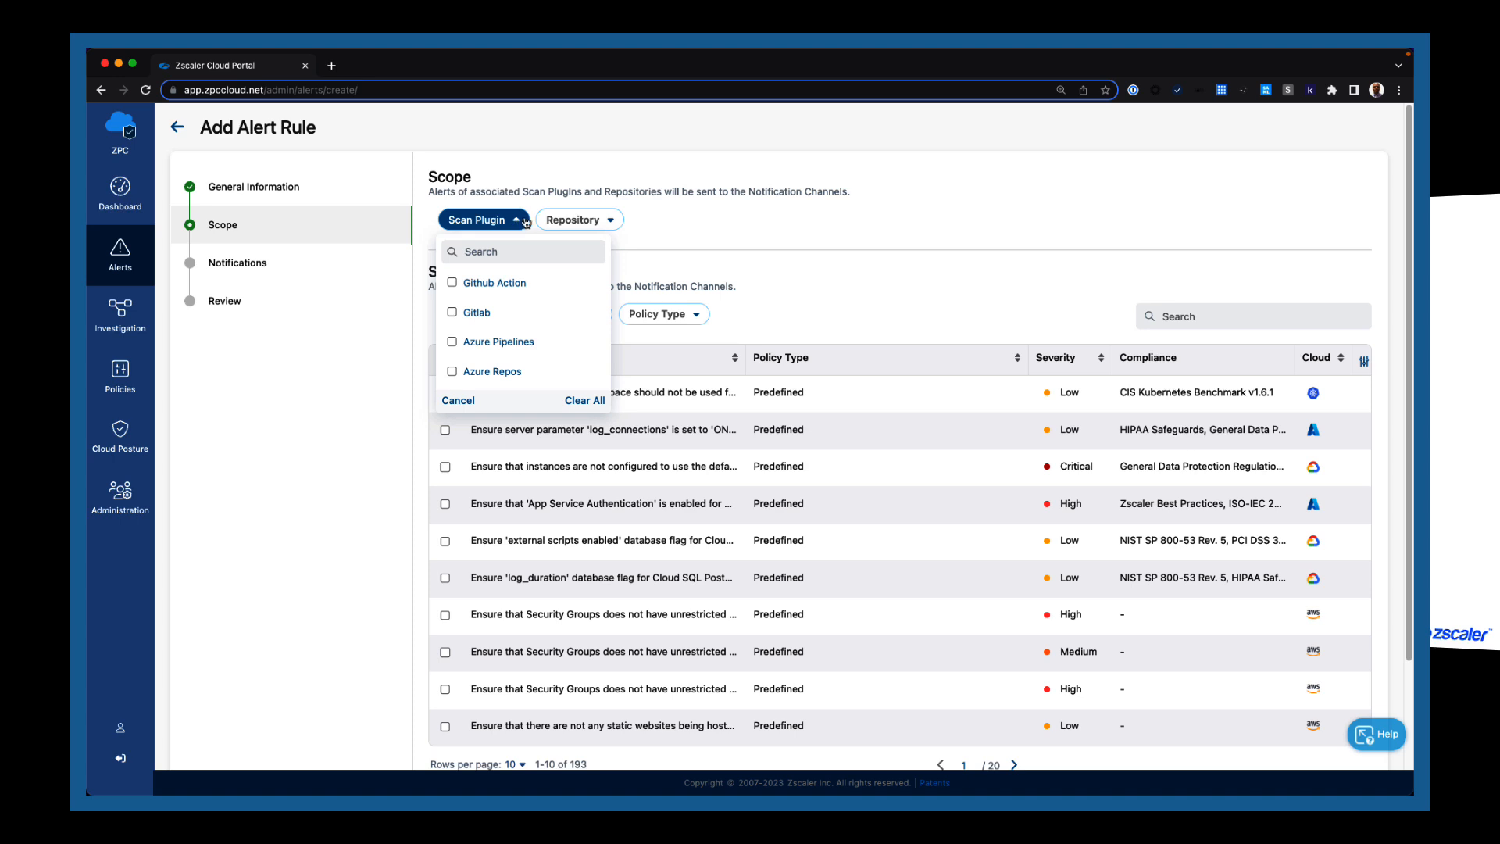
click(620, 223)
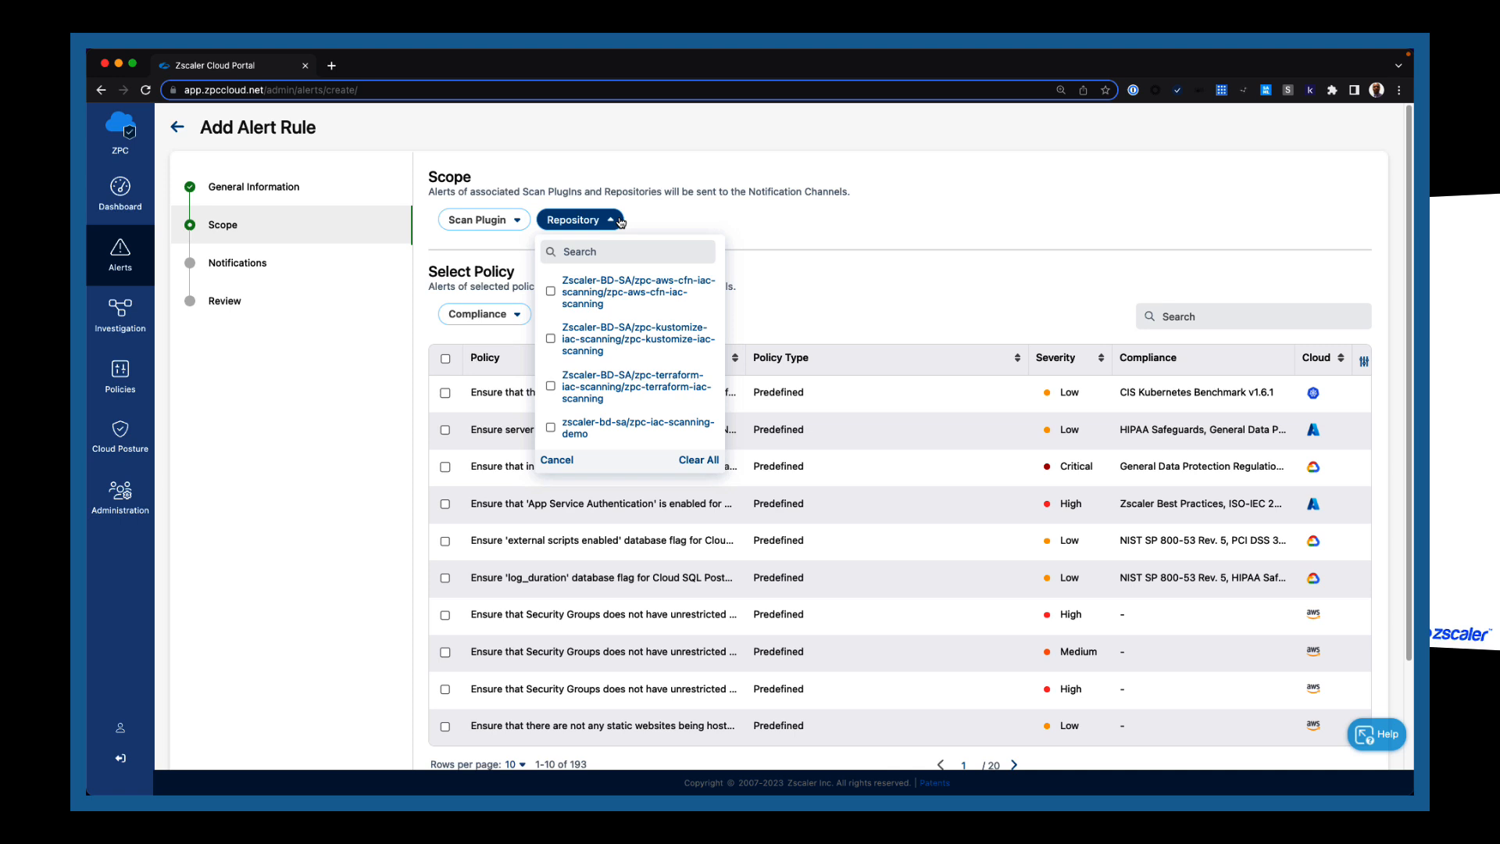
click(670, 220)
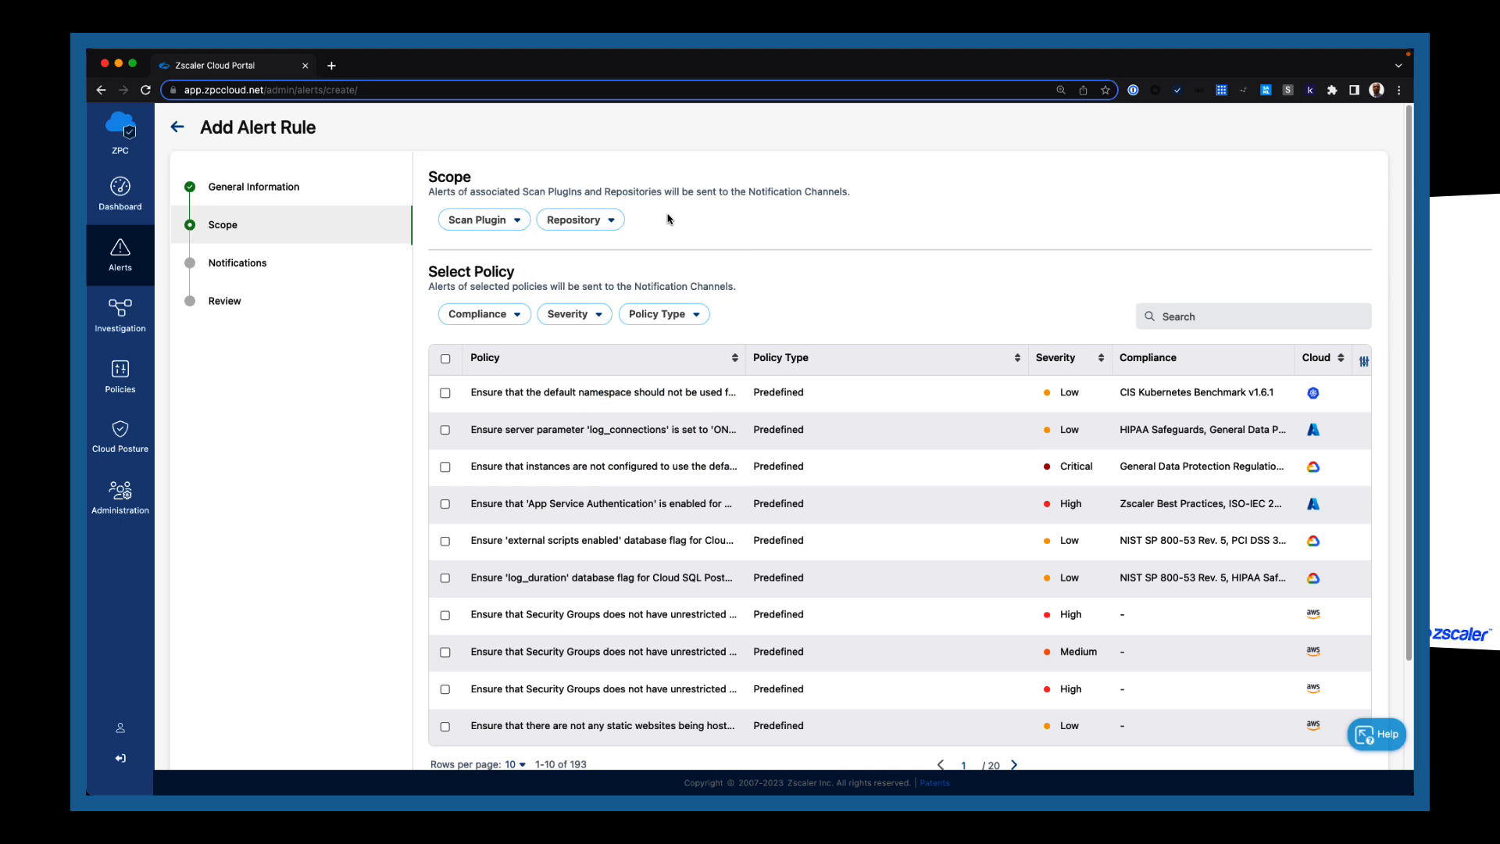
click(525, 315)
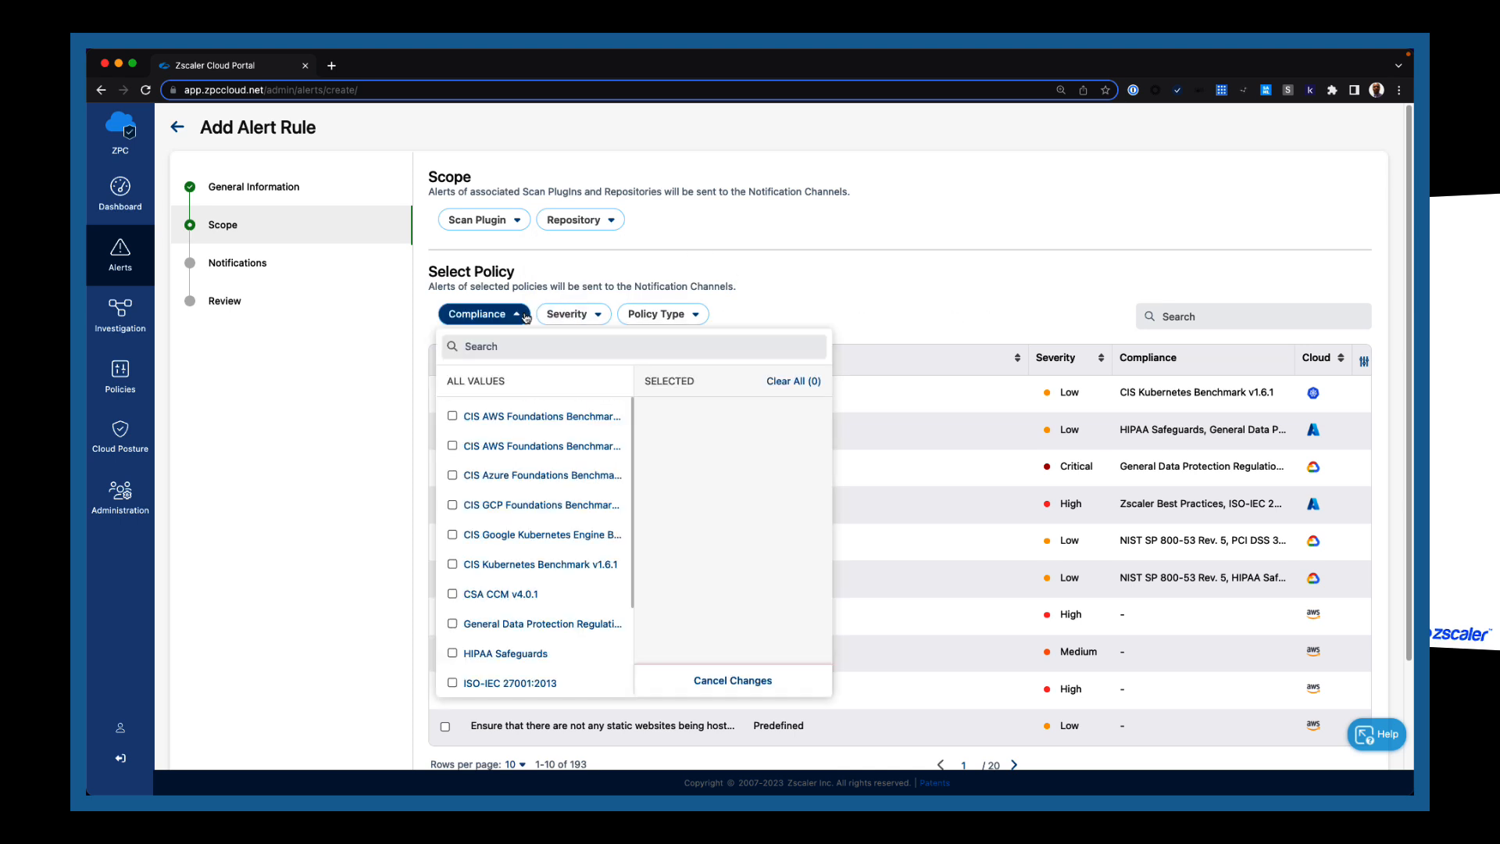
click(584, 294)
click(591, 315)
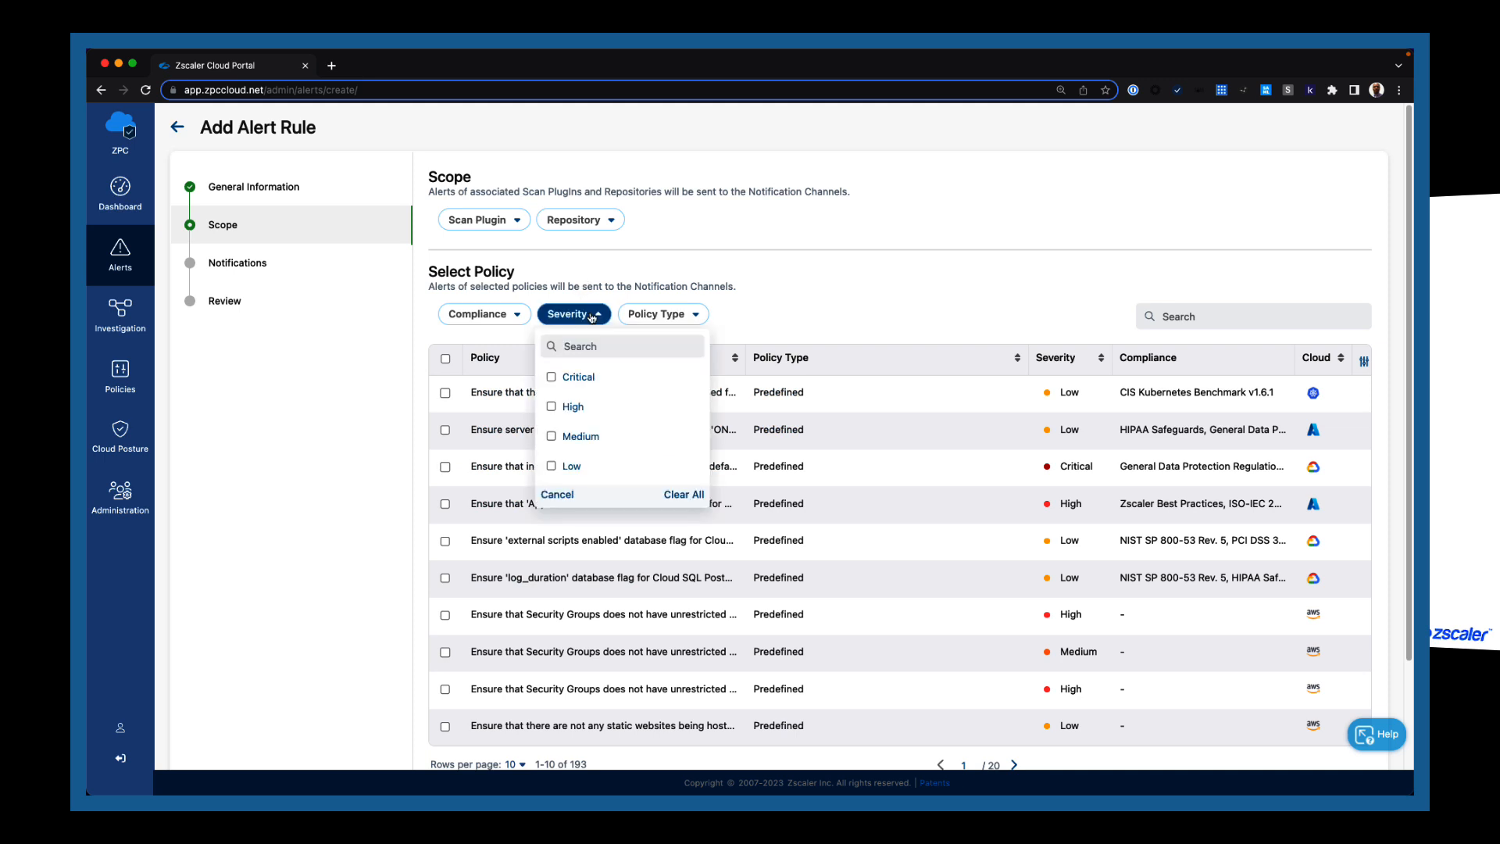
click(630, 297)
click(695, 319)
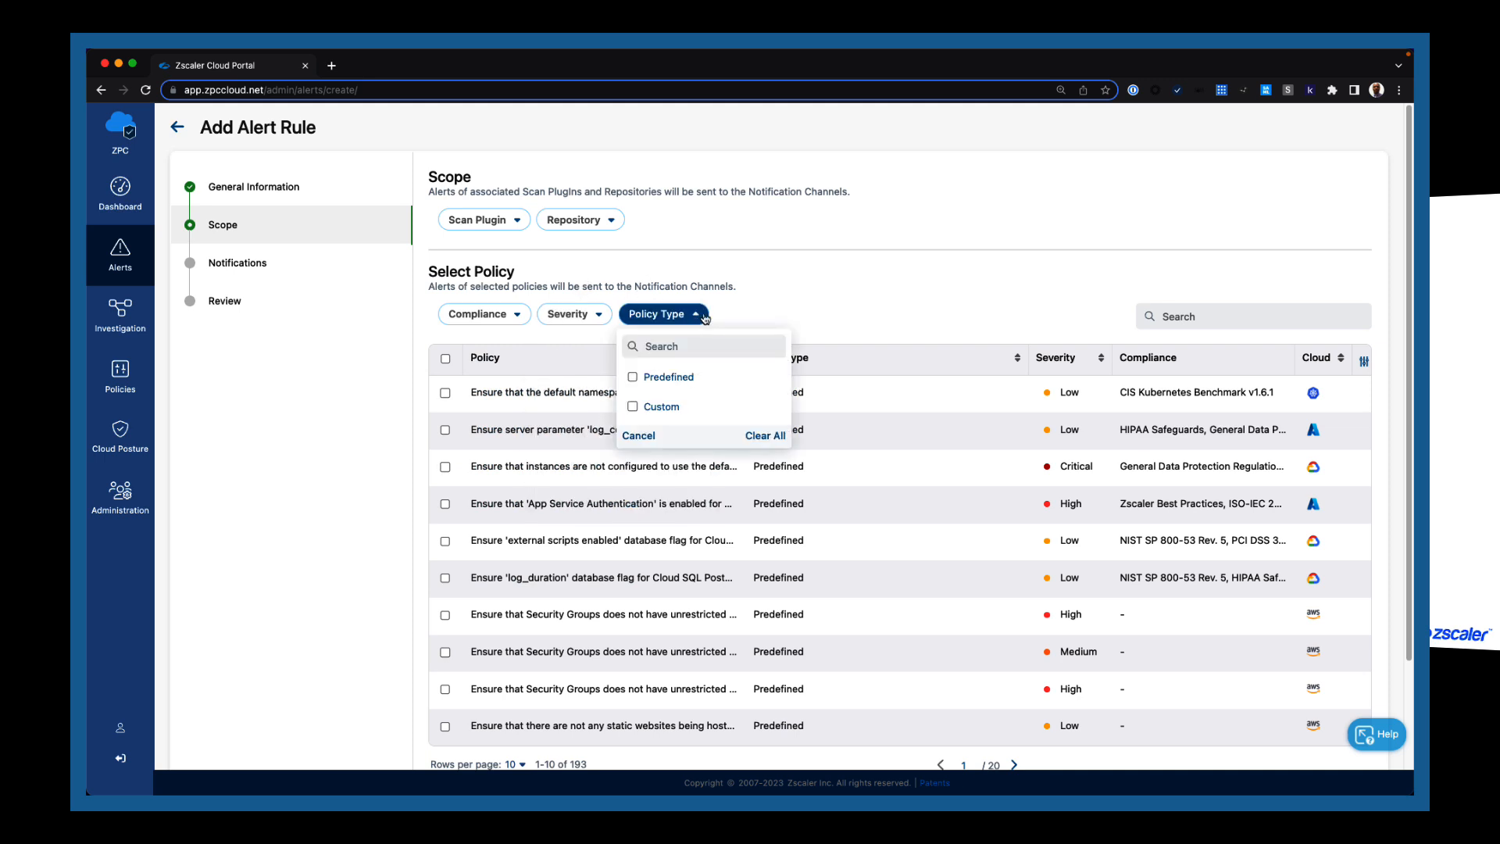
click(742, 311)
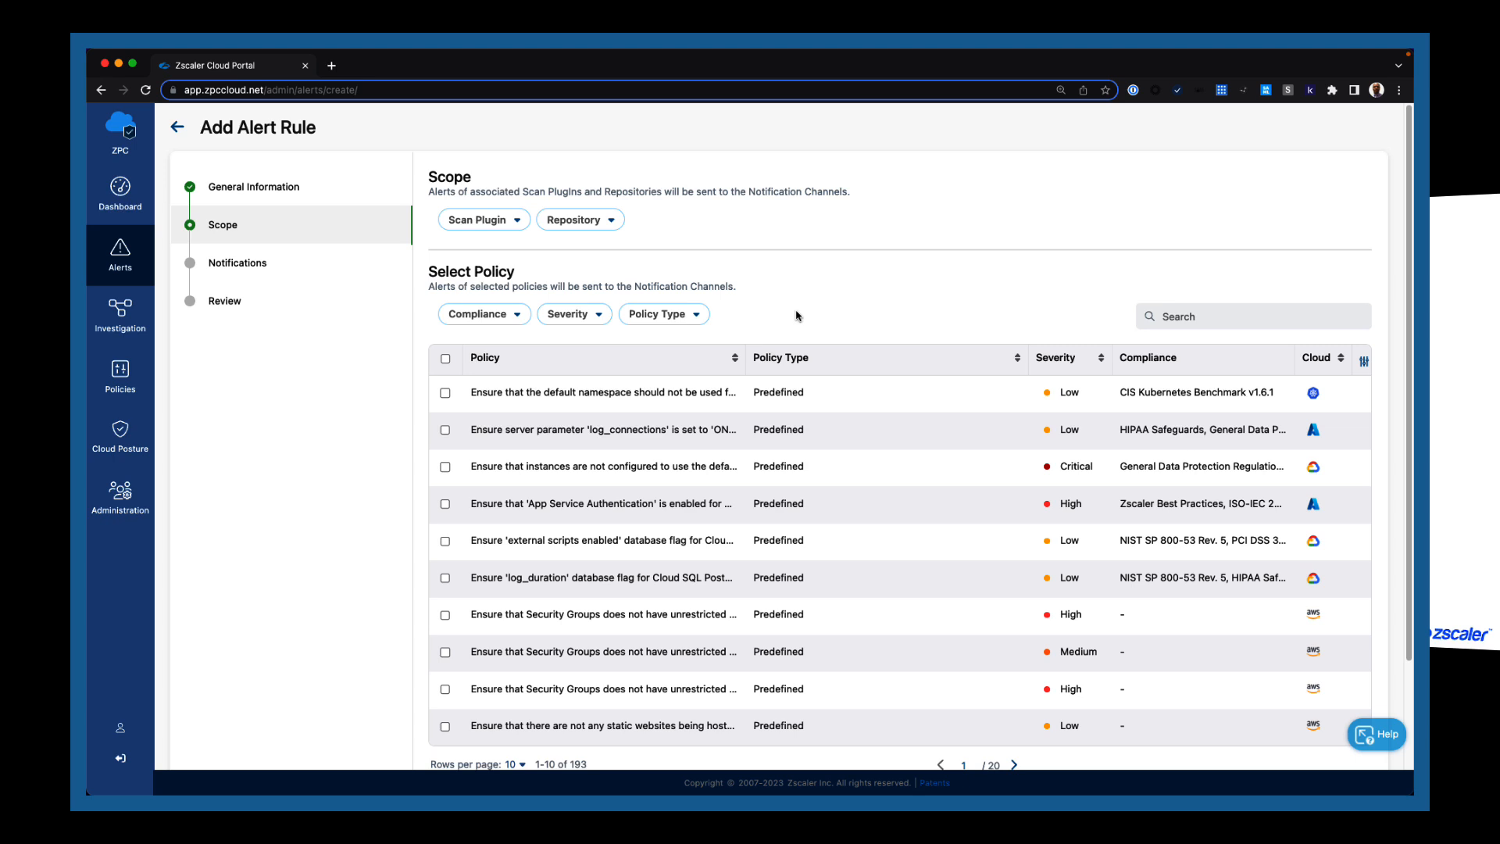
- Sort the IaC rule's policy list by cloud, select all policies, and proceed to the notification settings
click(1333, 362)
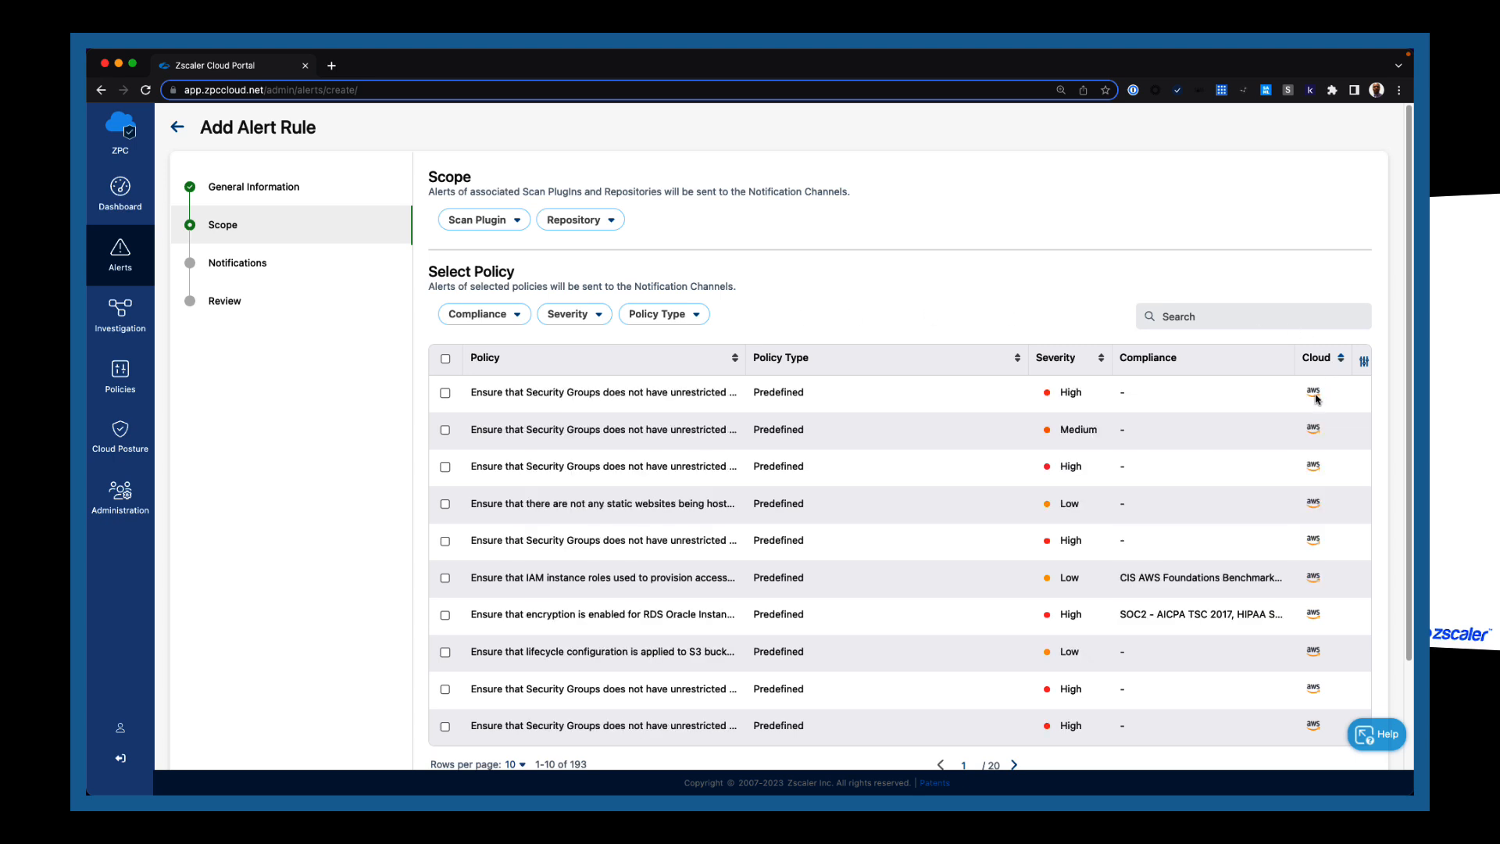
click(445, 360)
scroll(871, 541, down, 2)
scroll(876, 537, down, 2)
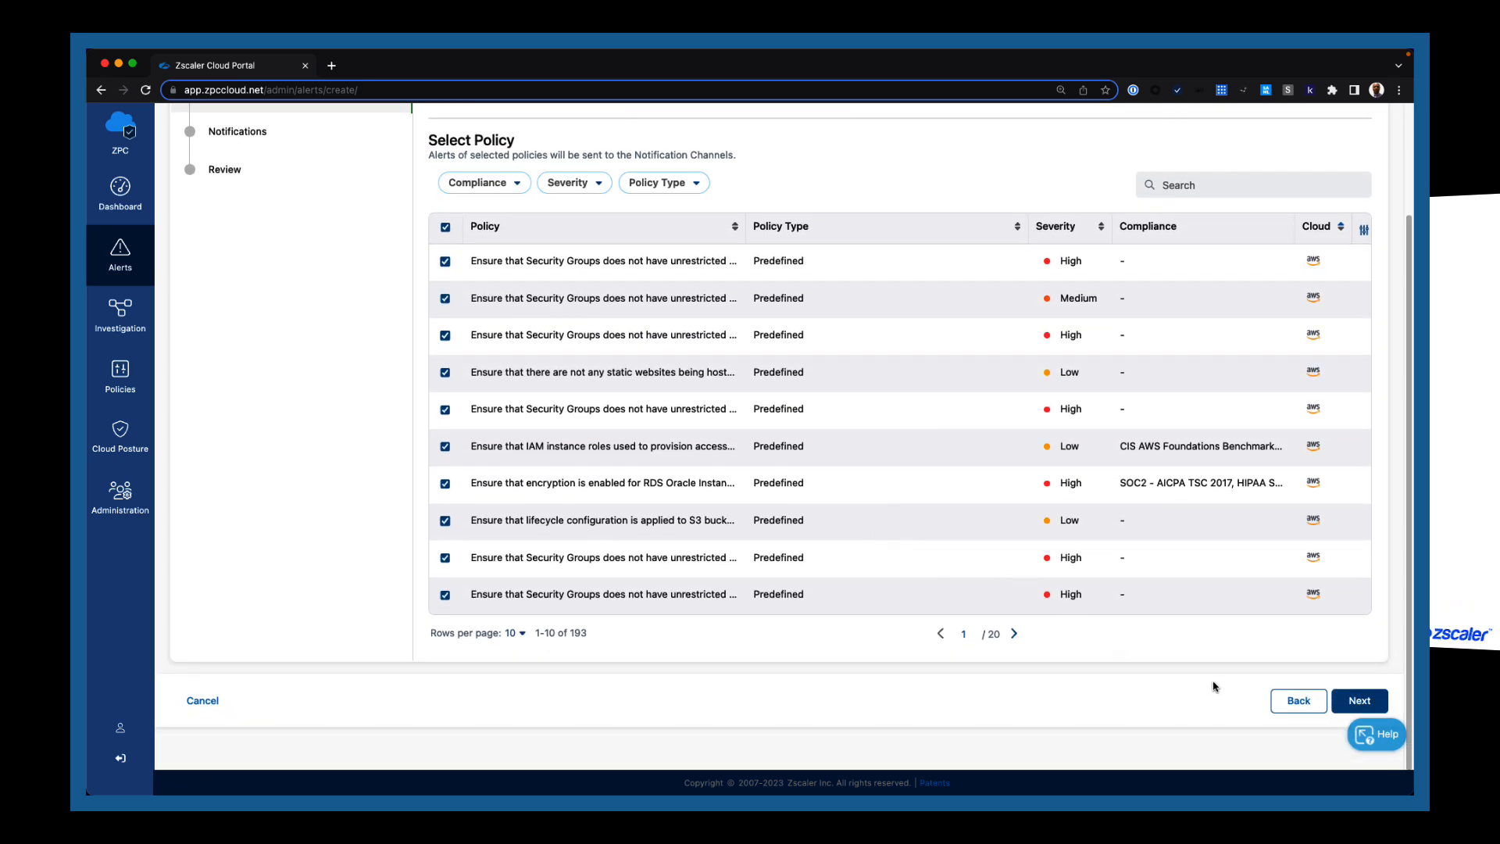
click(1349, 701)
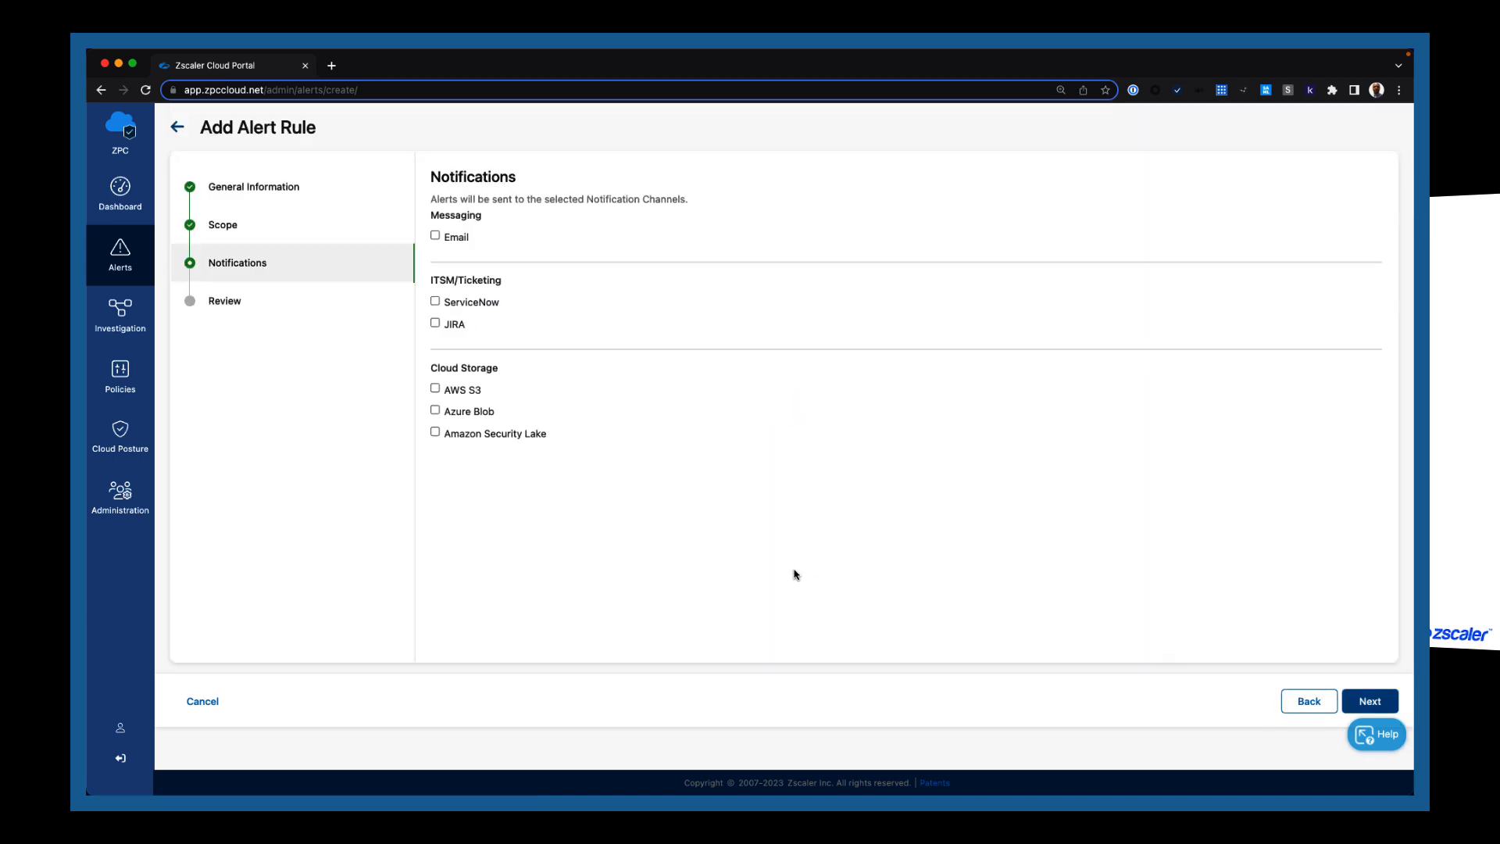
- Enable JIRA as the ticketing channel for the IaC rule, choose the Jira integration, and enter the assignee's email
click(436, 324)
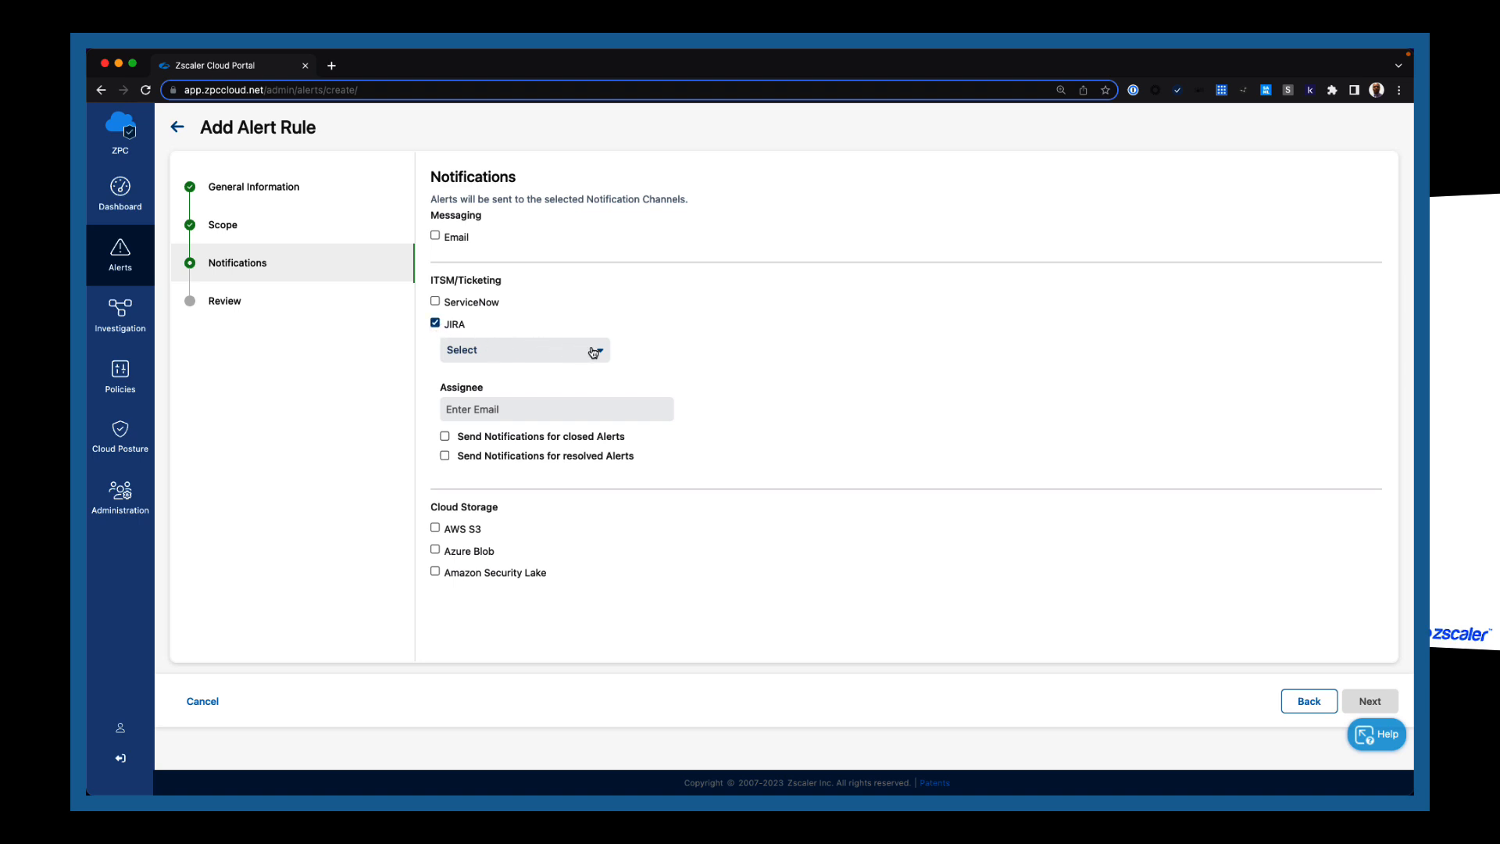
click(593, 352)
click(462, 414)
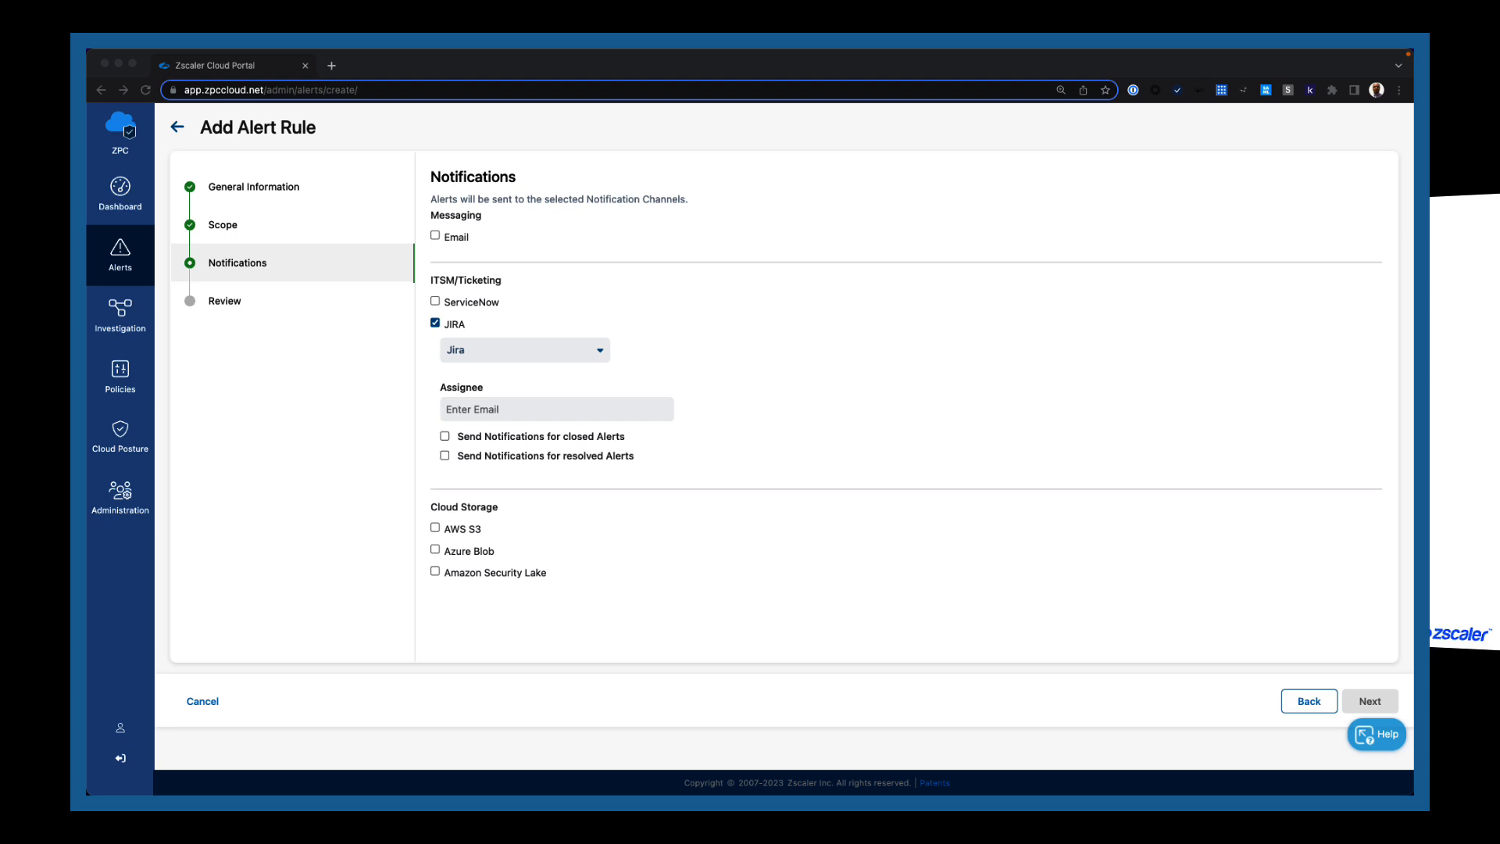
click(489, 414)
click(486, 409)
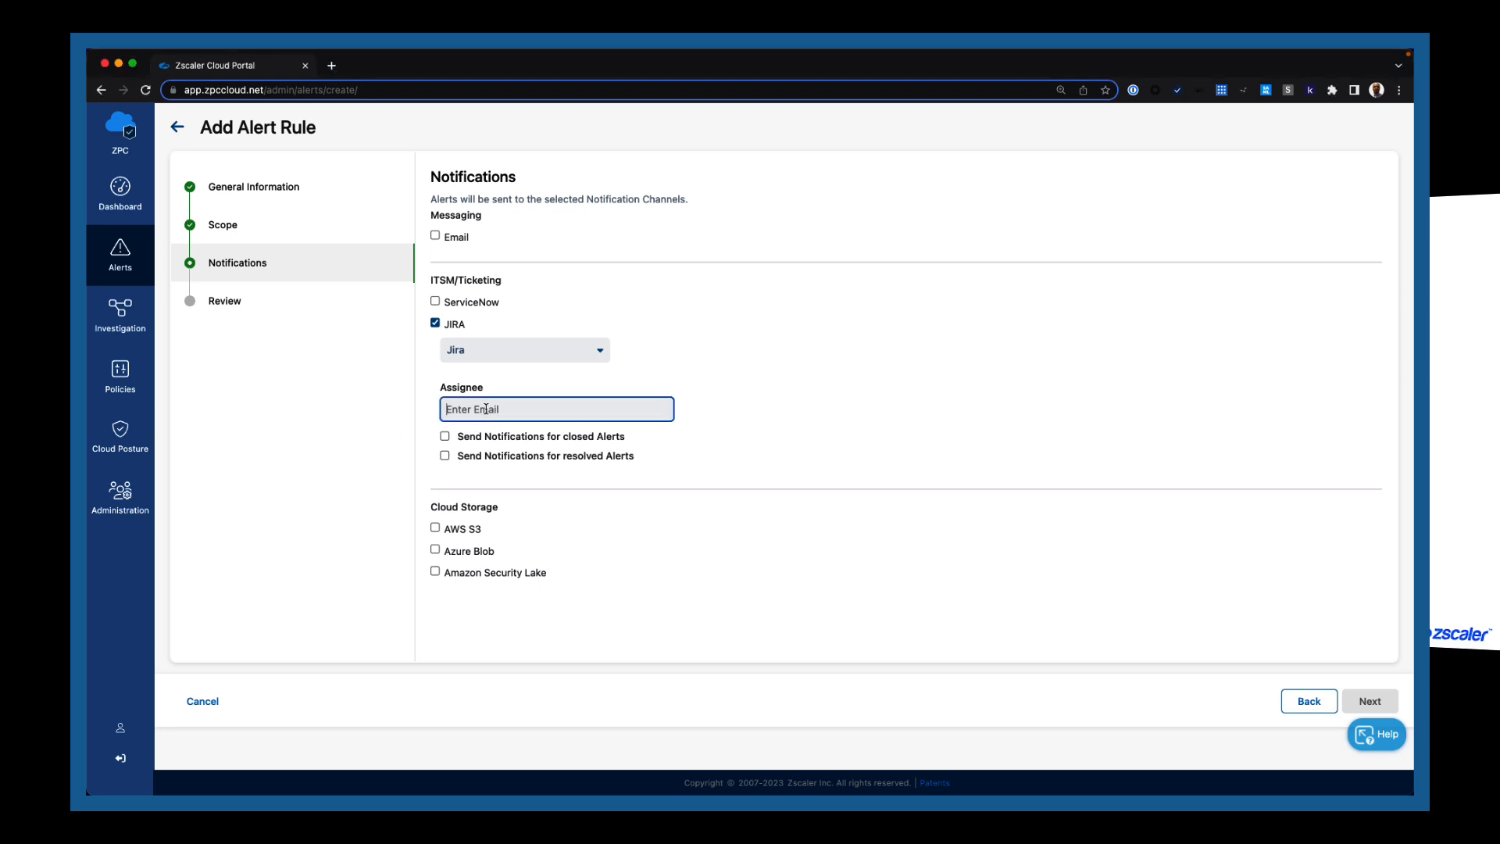
key(super+v)
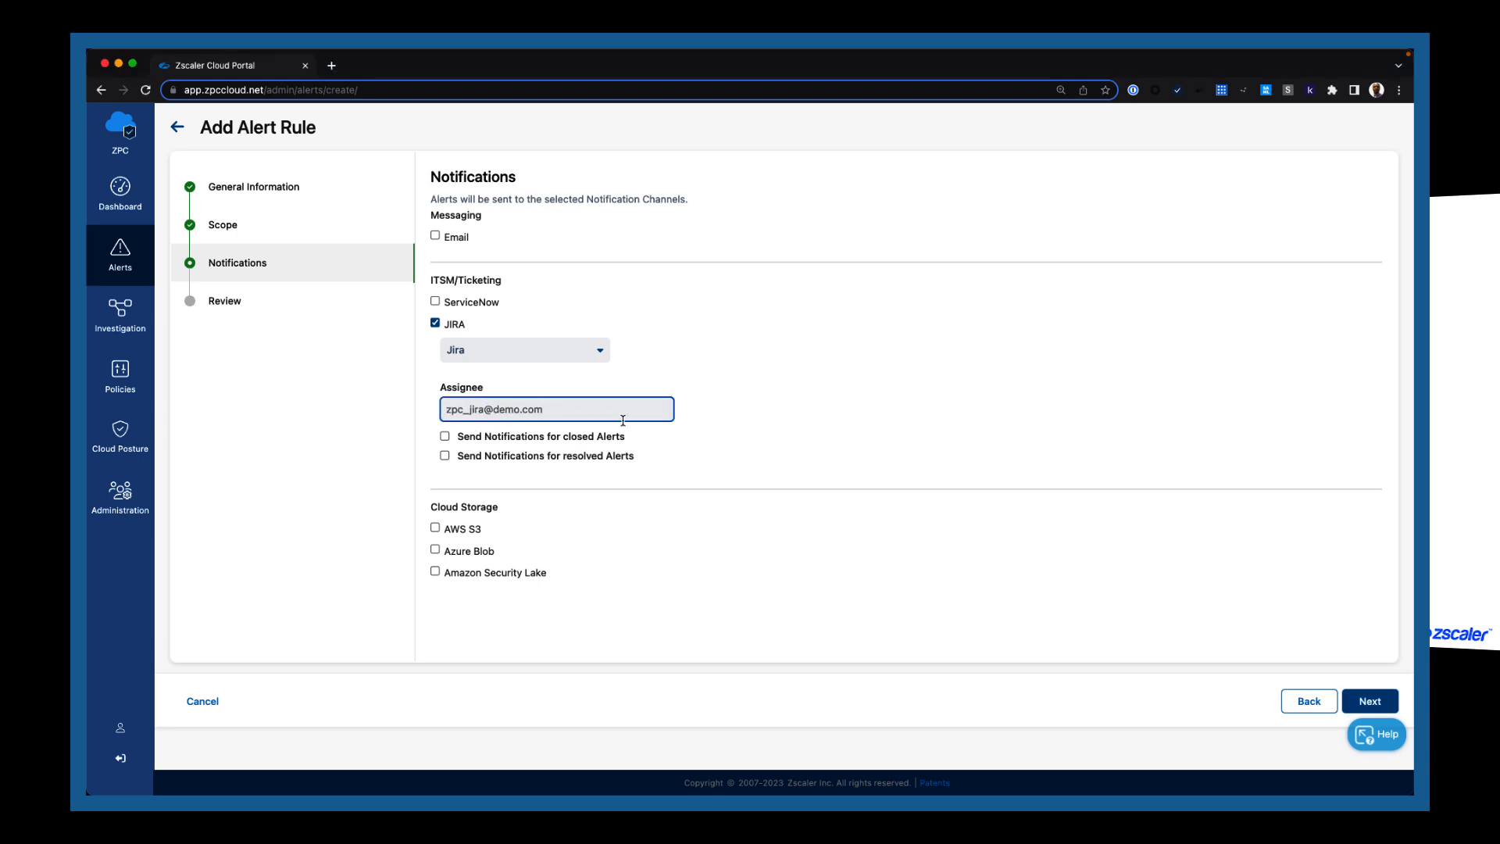
- Enable notifications for closed and resolved alerts, and finish creating the IaC-Alerts rule
click(446, 436)
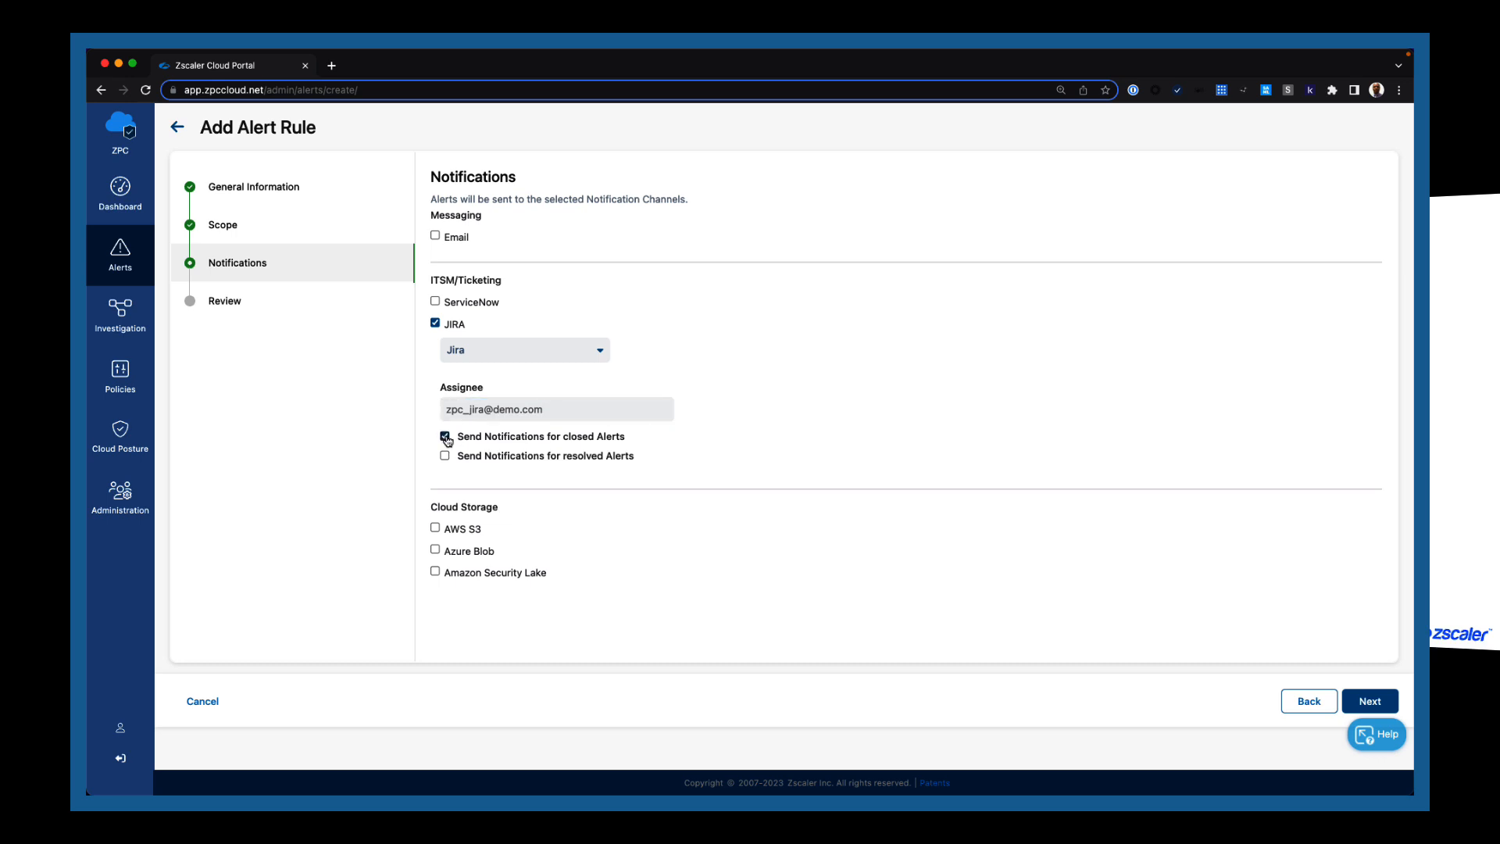
click(445, 456)
click(1386, 706)
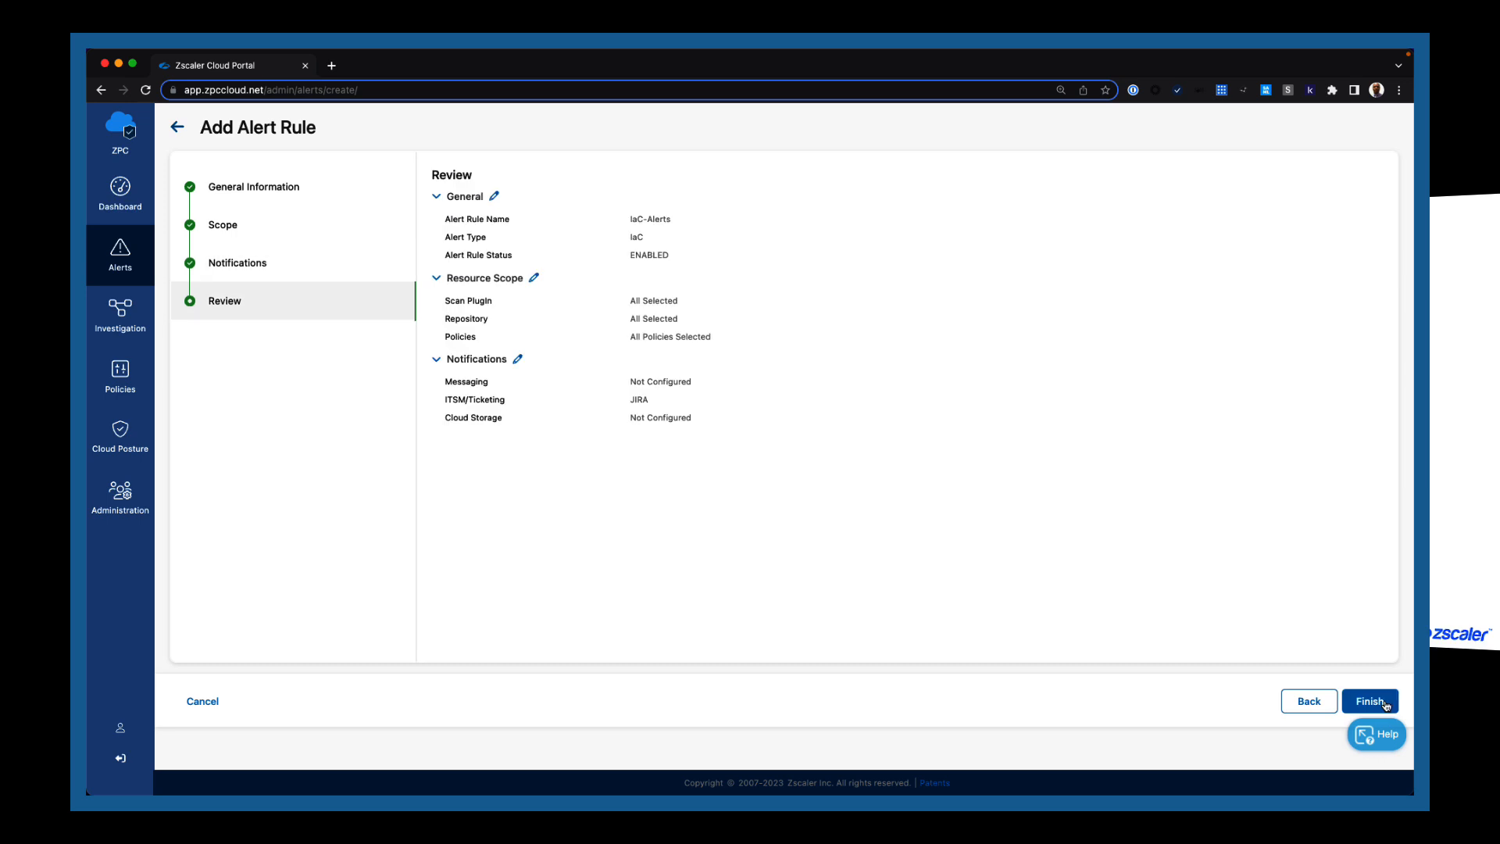
click(1387, 705)
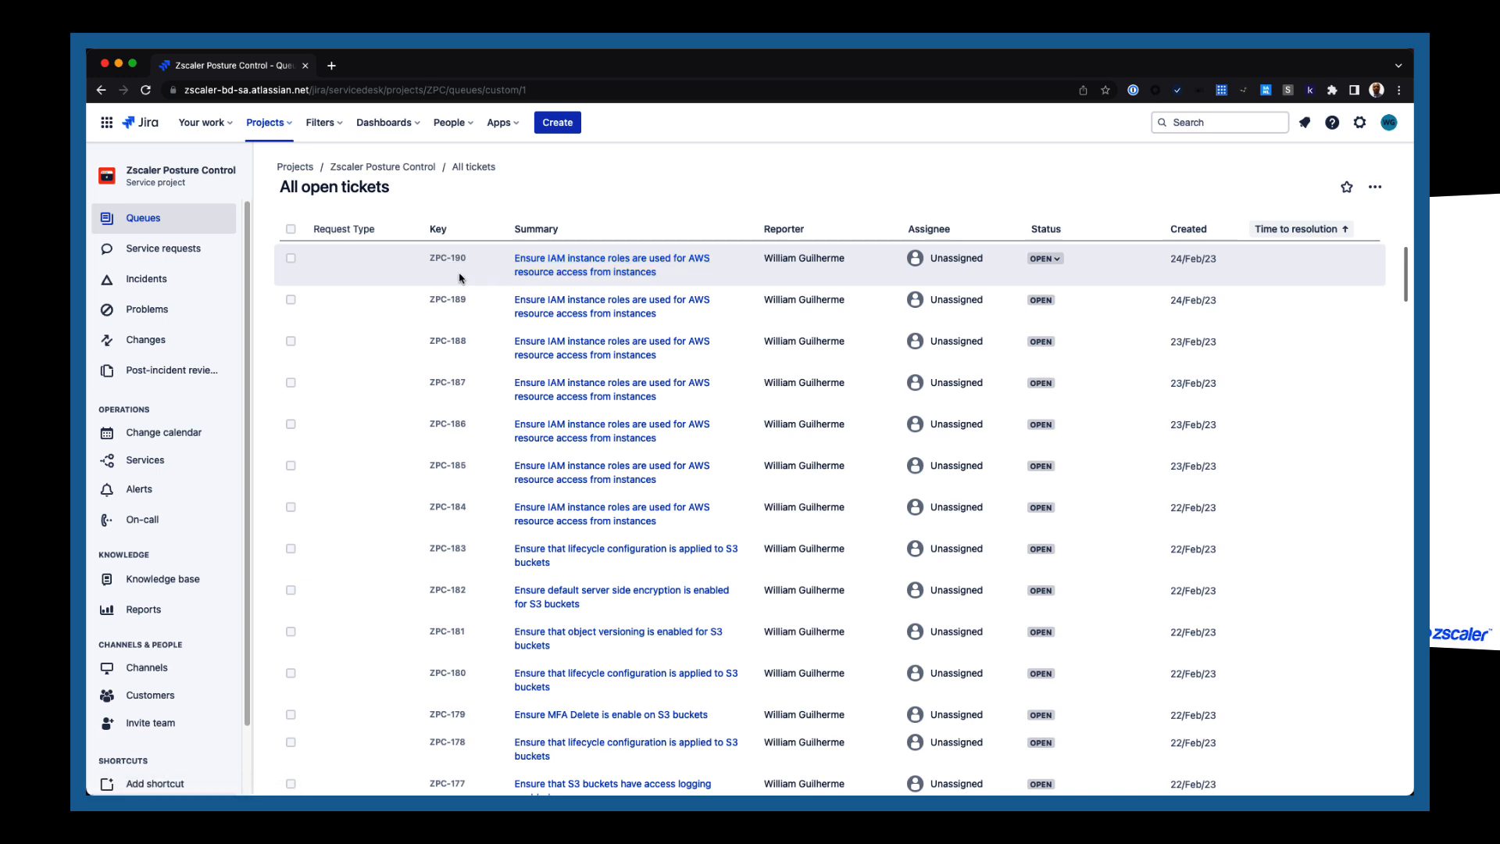
- In Jira, open ticket ZPC-190 from the open tickets queue and examine the alert details in its description
click(560, 273)
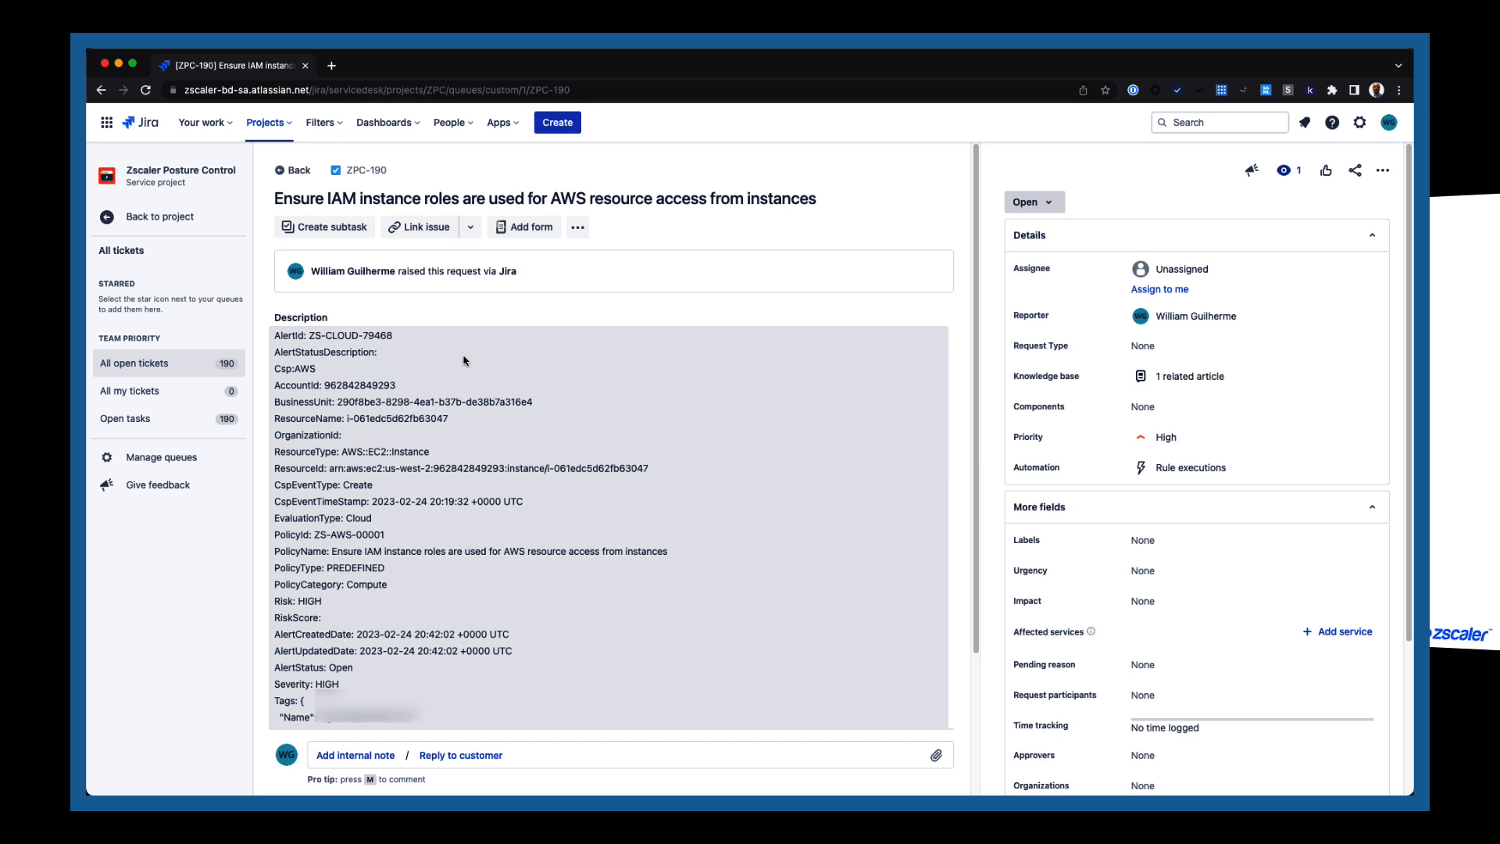
scroll(463, 360, down, 1)
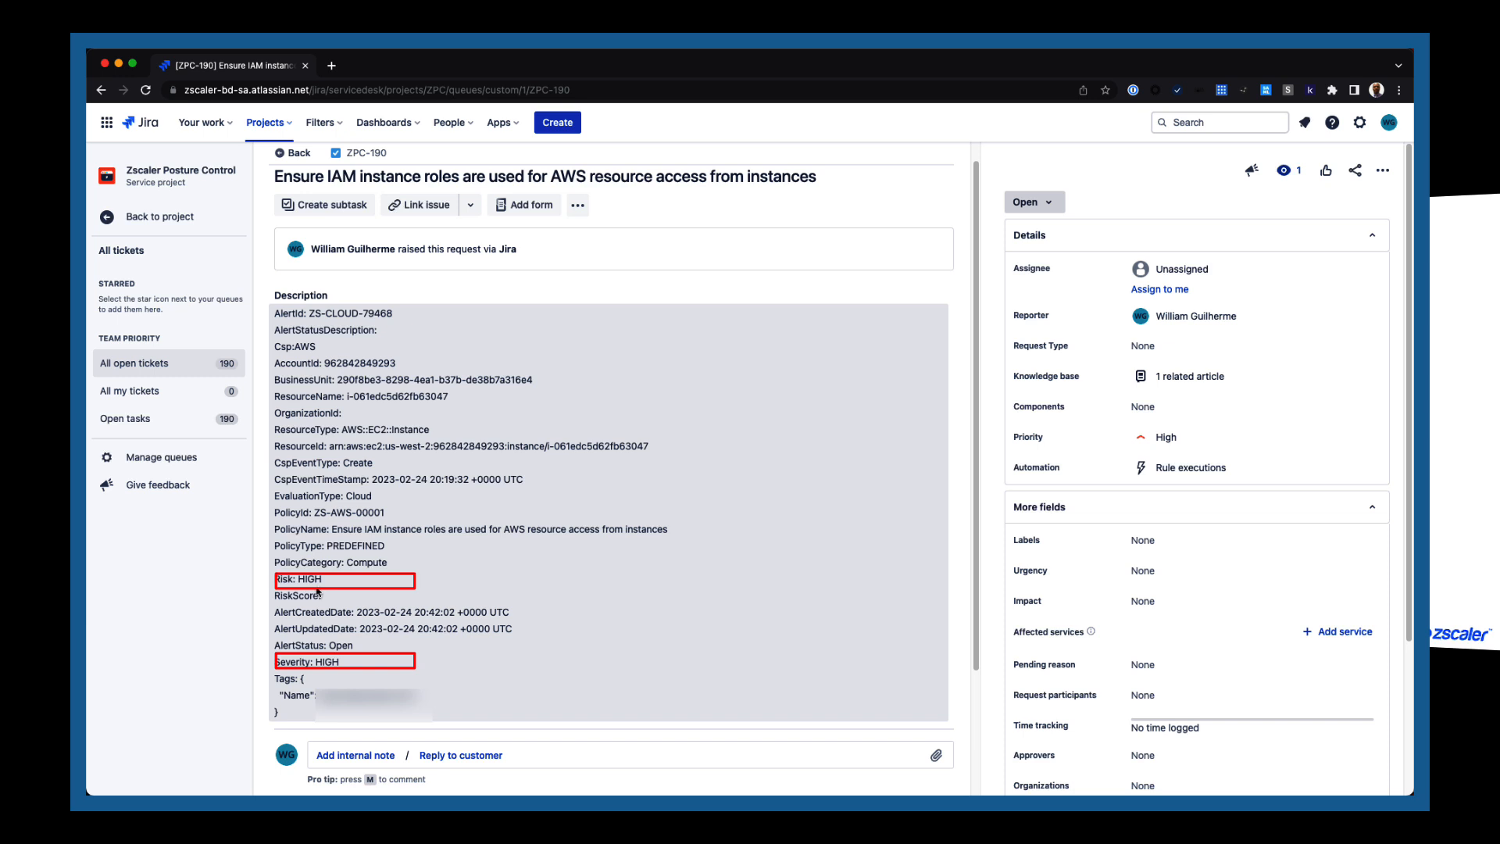
scroll(336, 590, down, 2)
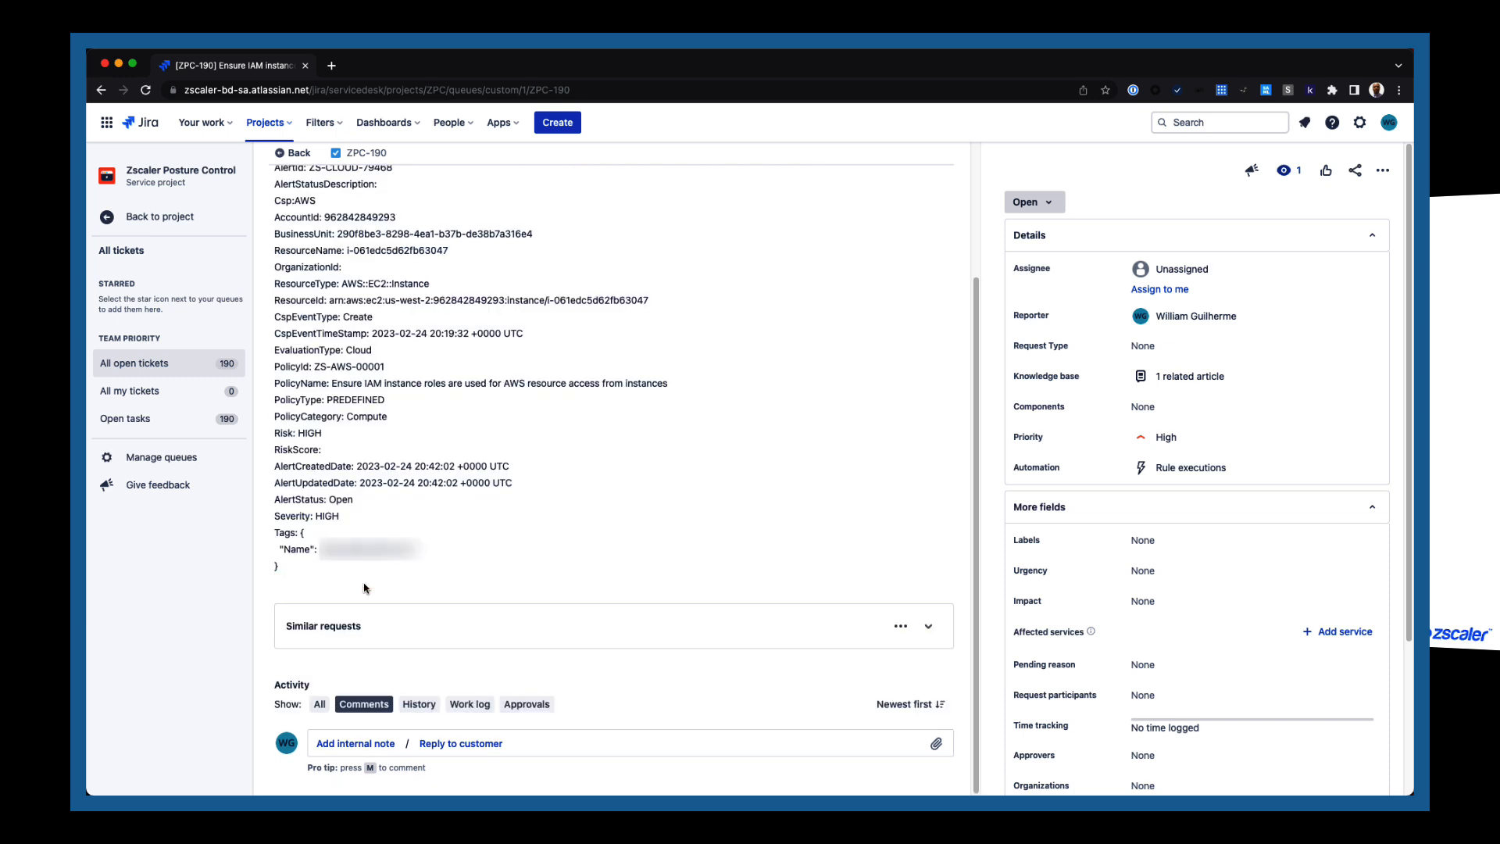